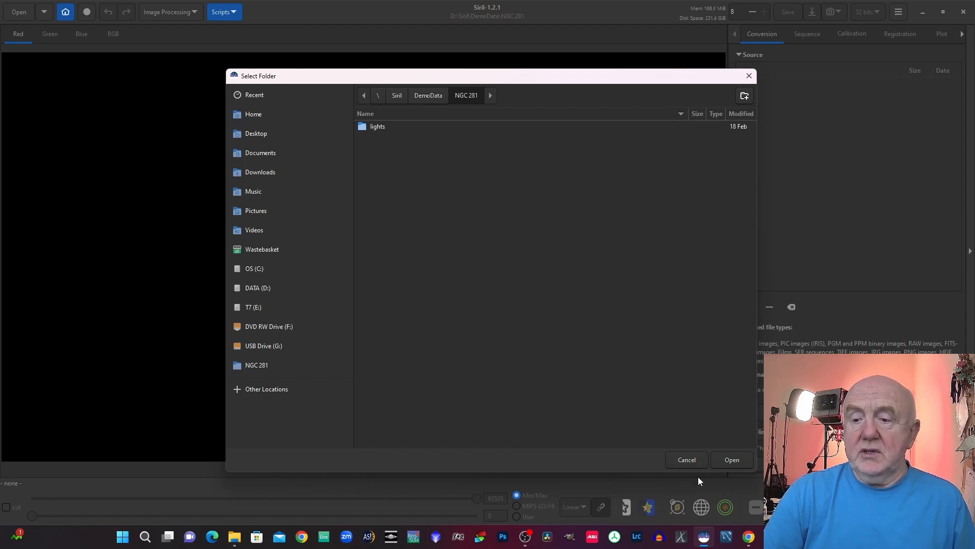
Close the folder selection unchanged and run the AstroBBQ_StackLightsRelaxedHaOIII script on the NGC 281 lights.
left_click(686, 460)
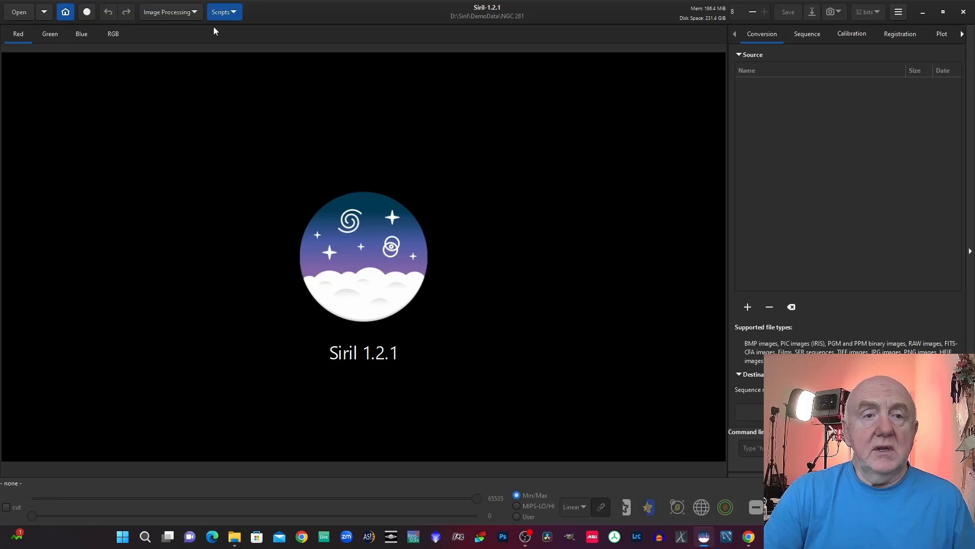
left_click(221, 13)
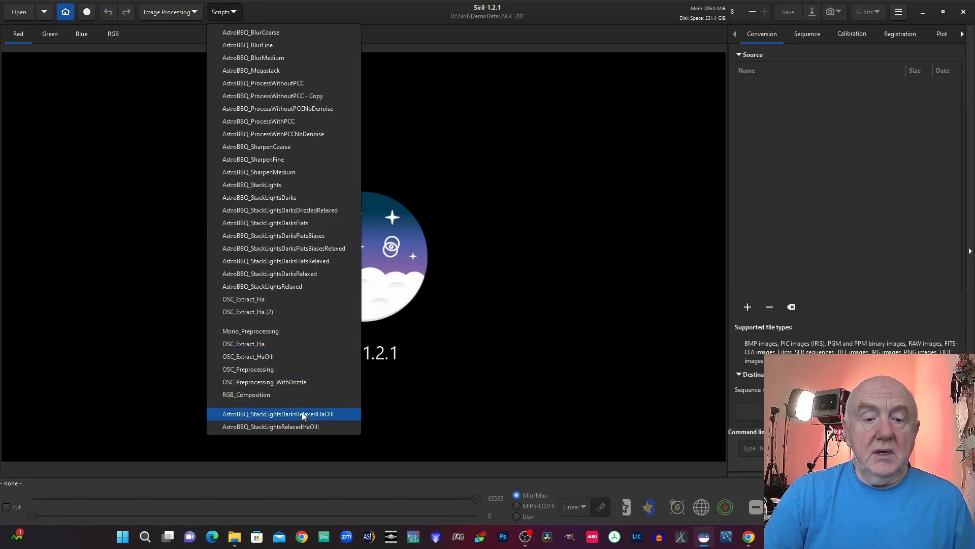
left_click(279, 426)
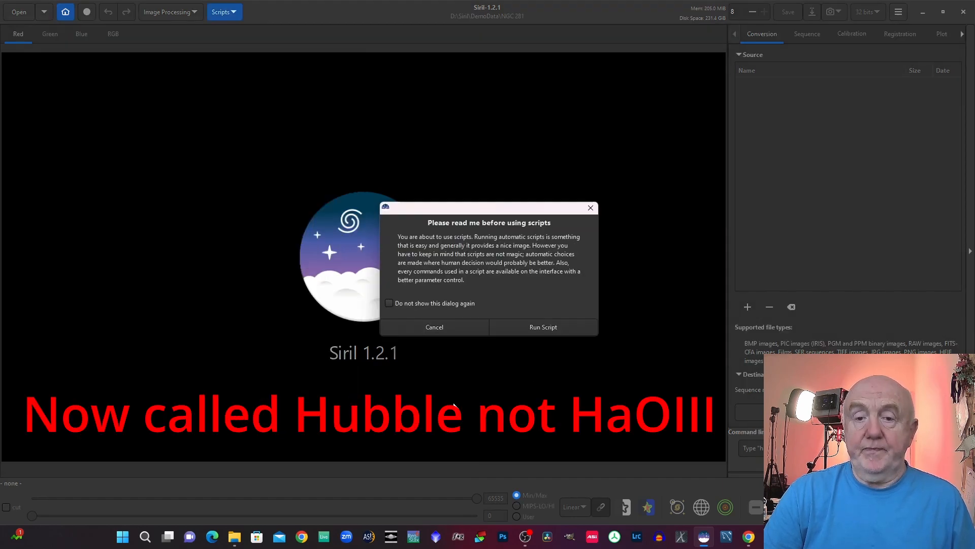
left_click(527, 329)
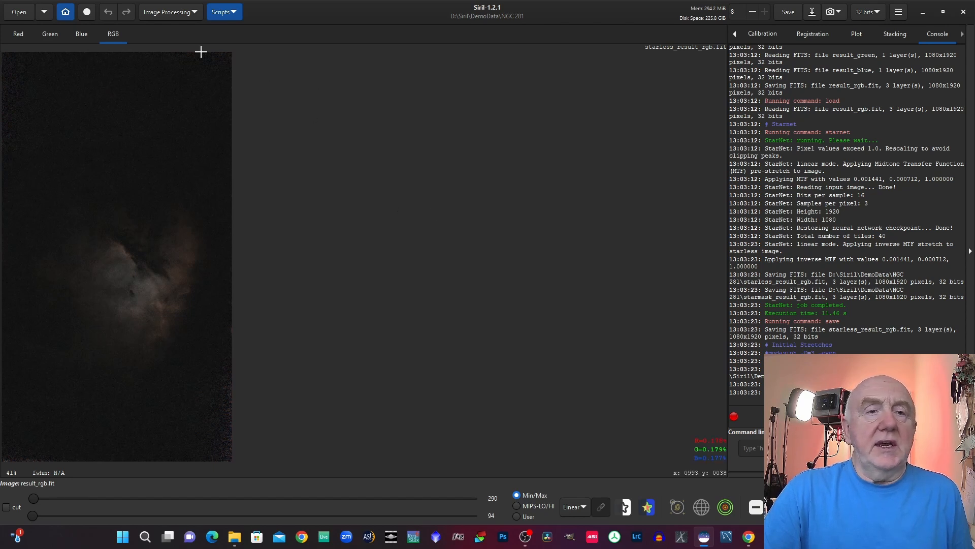
In Color Calibration, use a dark sky area of about 188 x 145 px near the image's upper right as background reference and neutralize the background.
left_click(167, 14)
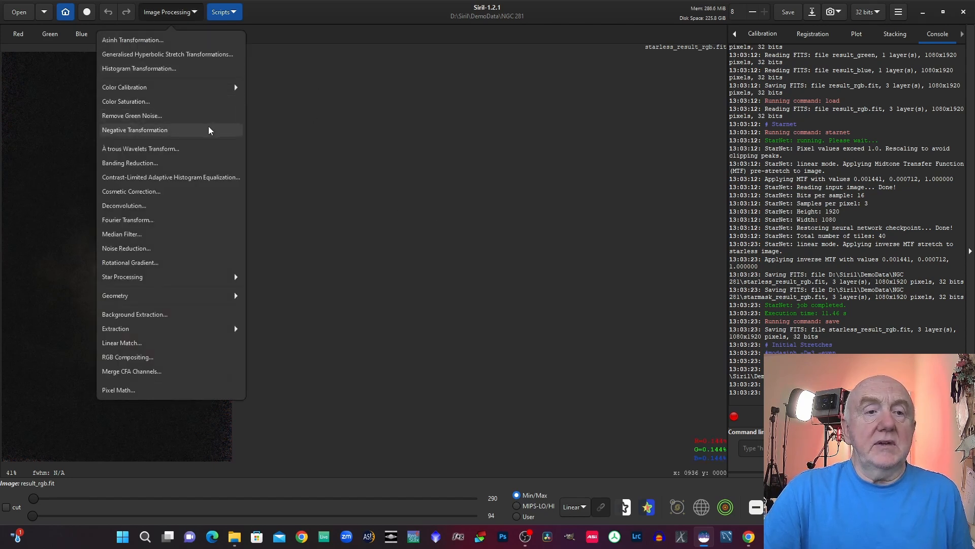
left_click(191, 87)
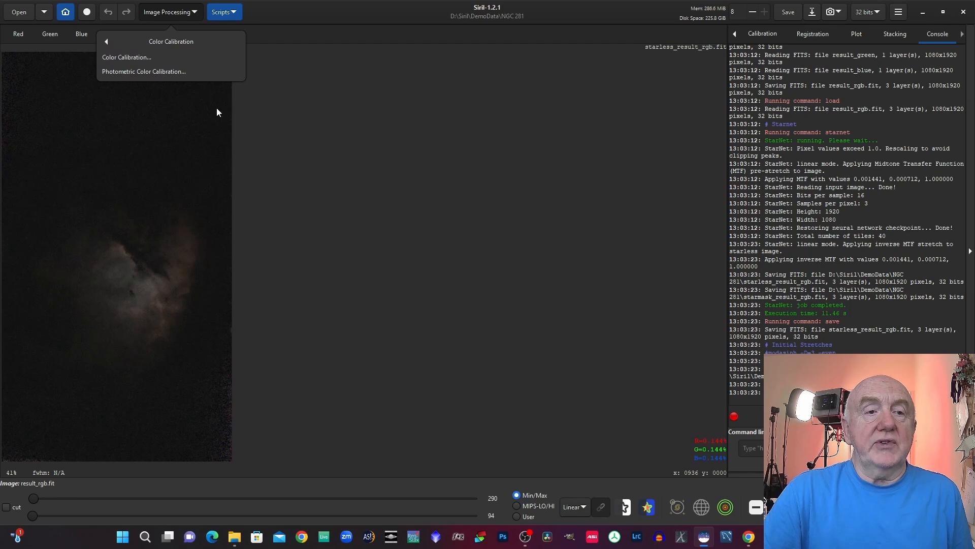
left_click(132, 57)
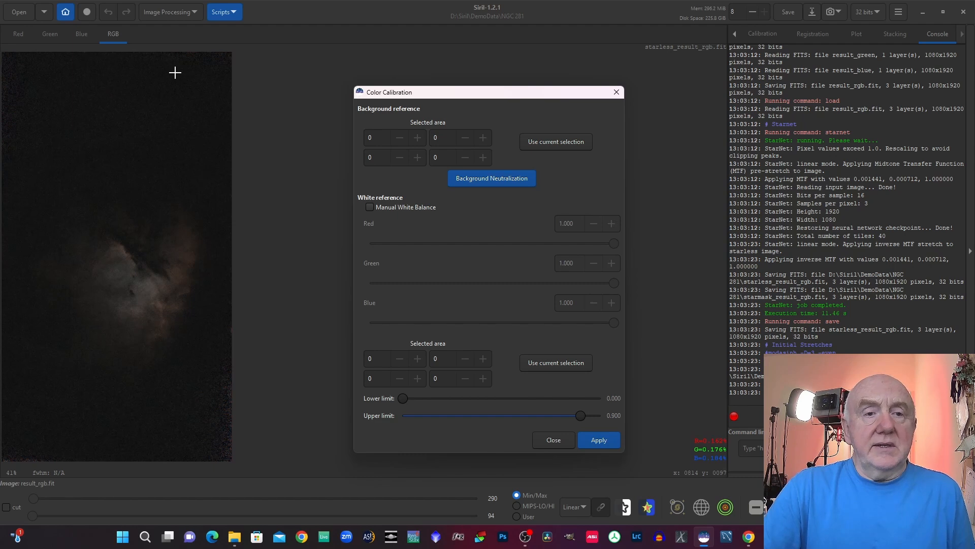
left_click_drag(173, 71, 214, 102)
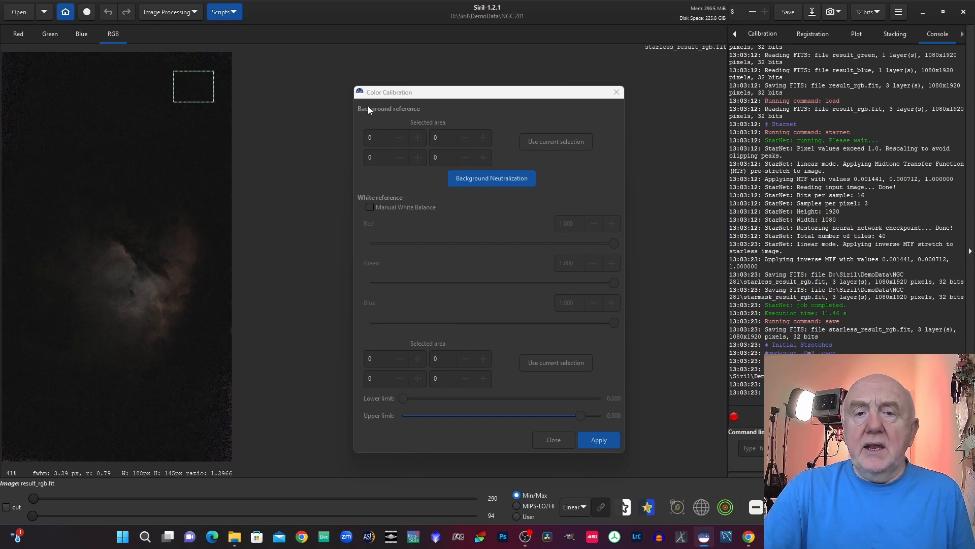
left_click(551, 142)
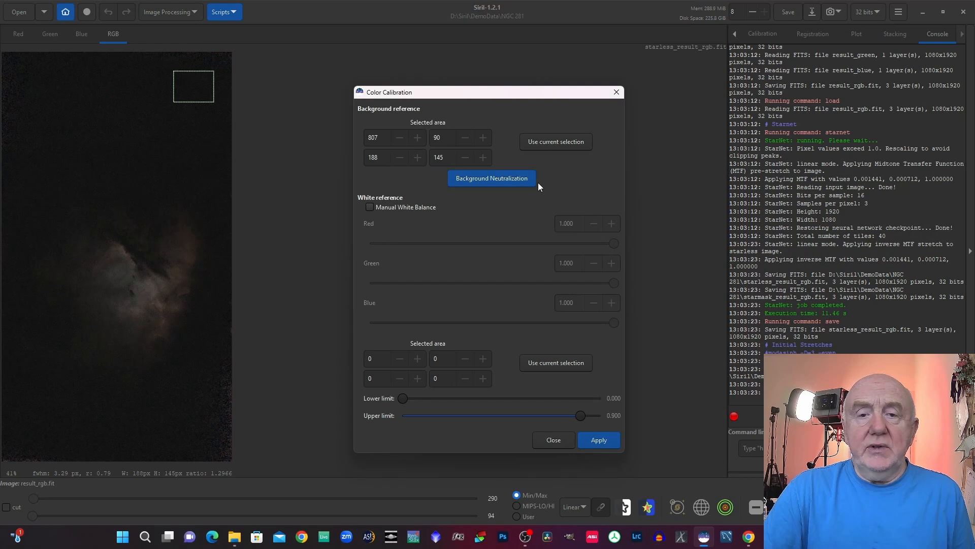
left_click(494, 181)
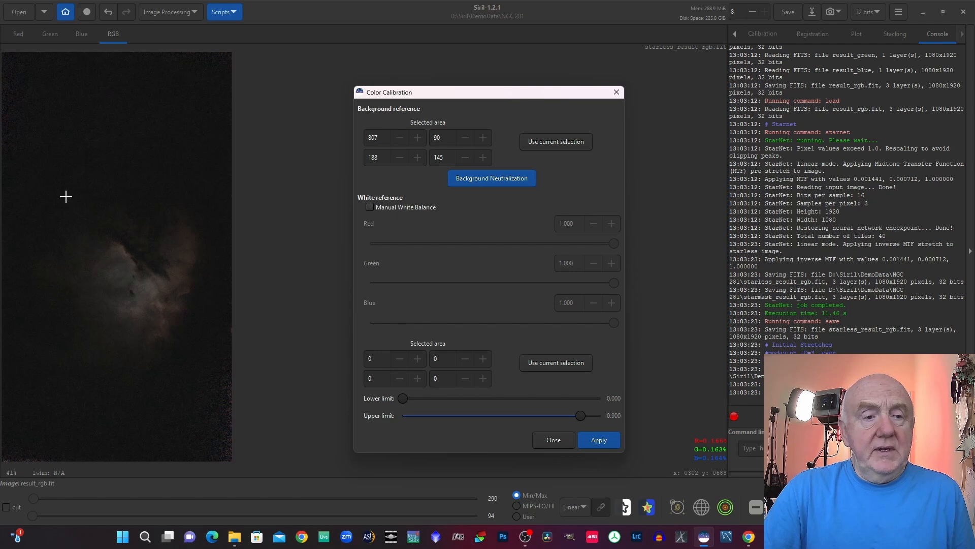
Set an area of about 689 x 698 px around the nebula as white reference, apply the colour calibration and close it.
left_click_drag(57, 201, 59, 213)
left_click_drag(77, 265, 204, 349)
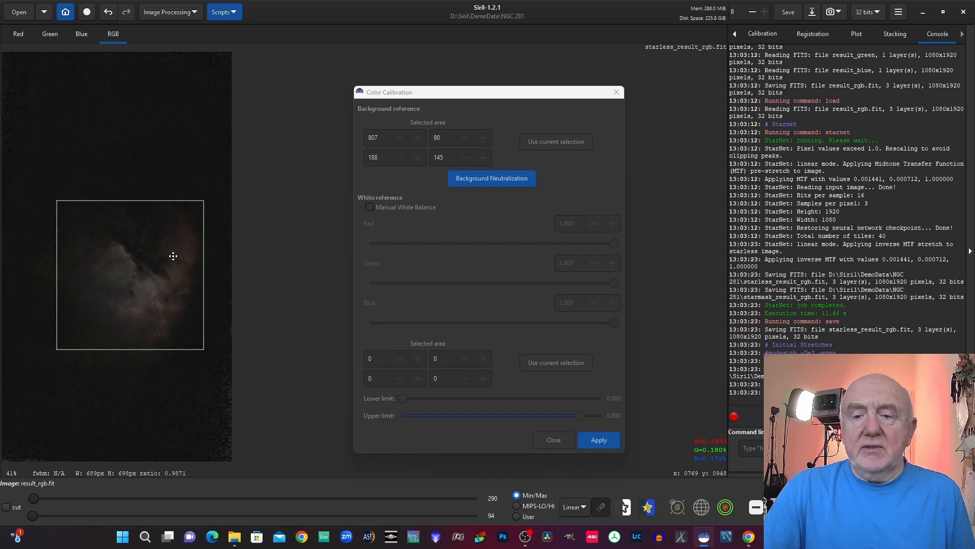
left_click(560, 364)
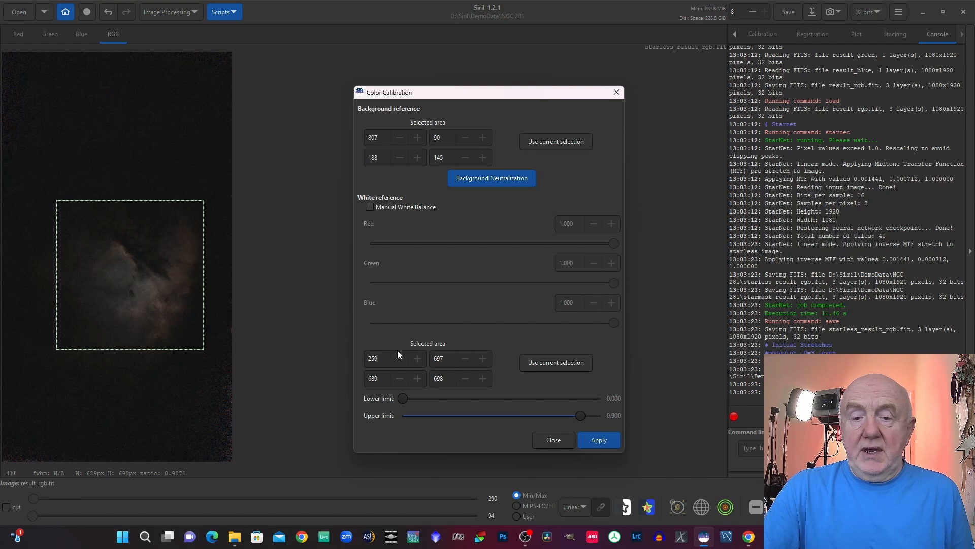
left_click(597, 439)
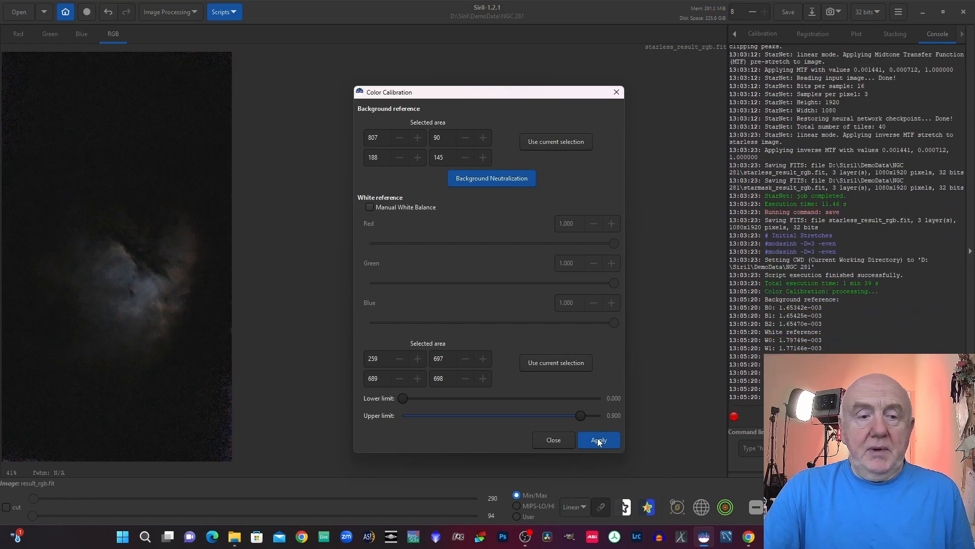
left_click(553, 440)
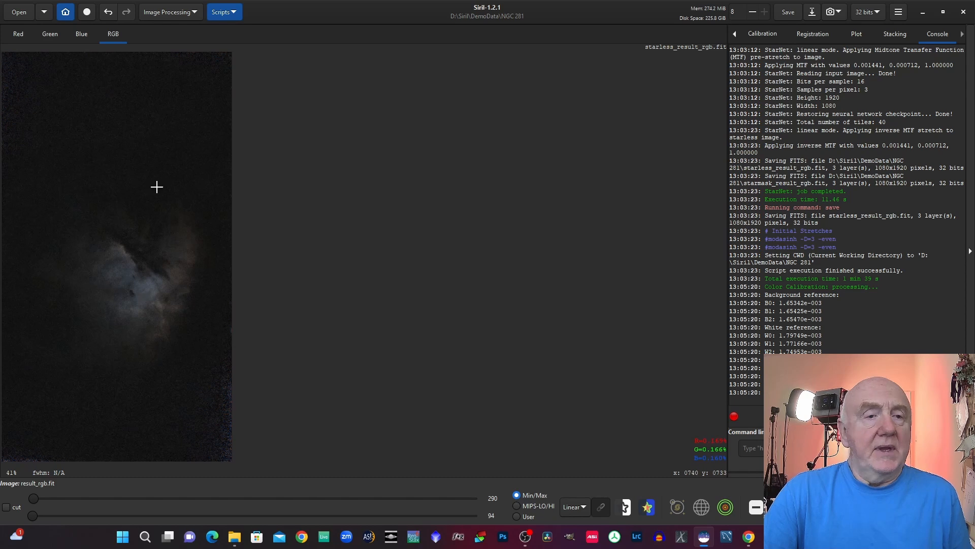
Set up a Generalised Hyperbolic Stretch using the Modified arcsinh transform with the Even weighted luminance colour model.
left_click(171, 12)
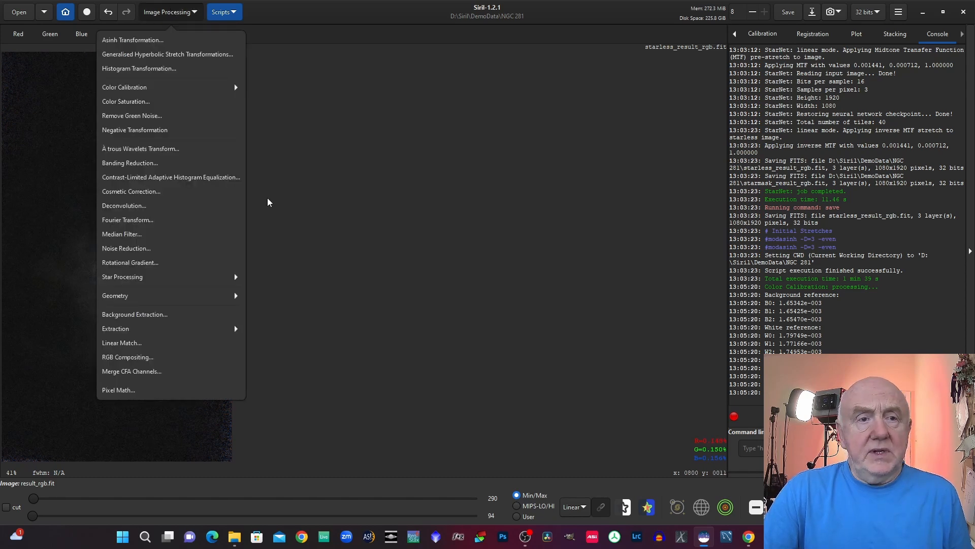
left_click(173, 55)
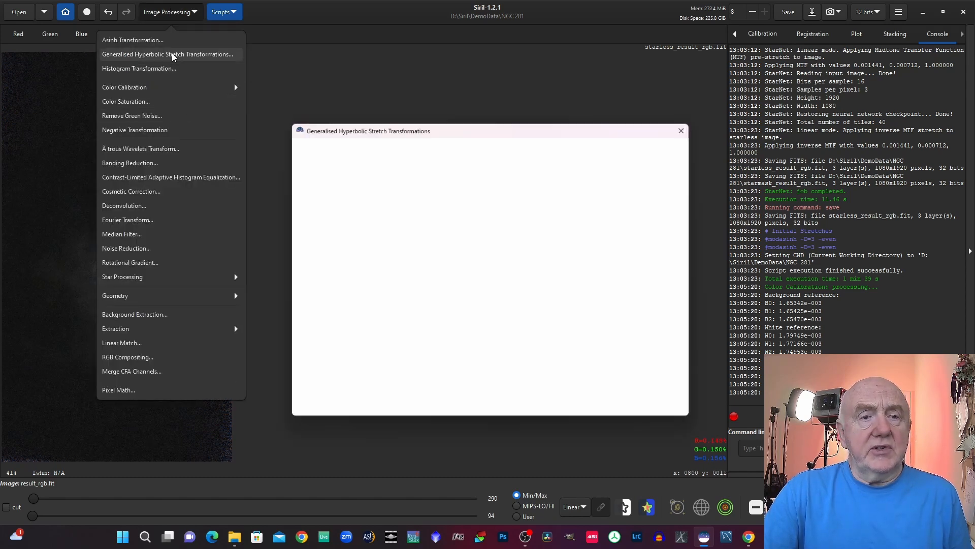
left_click_drag(491, 130, 573, 54)
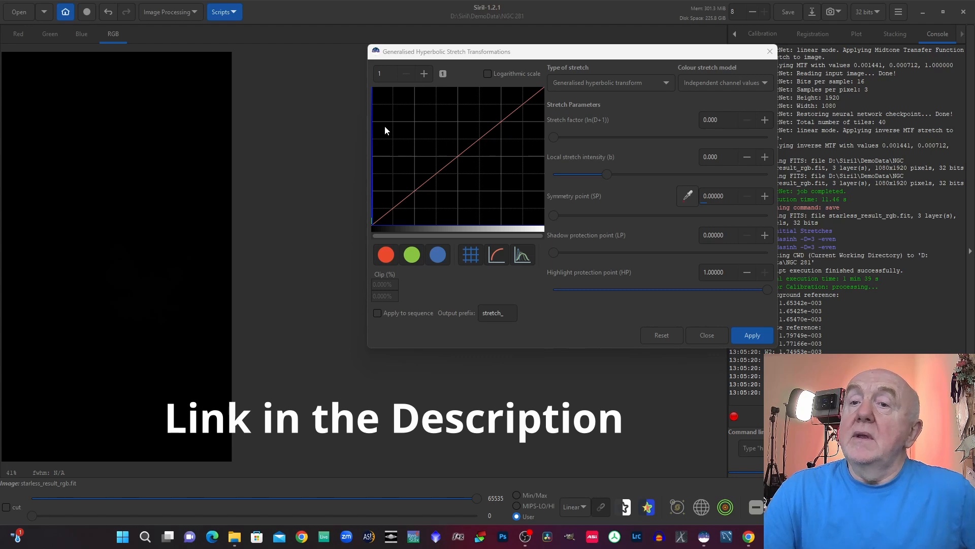
left_click(603, 81)
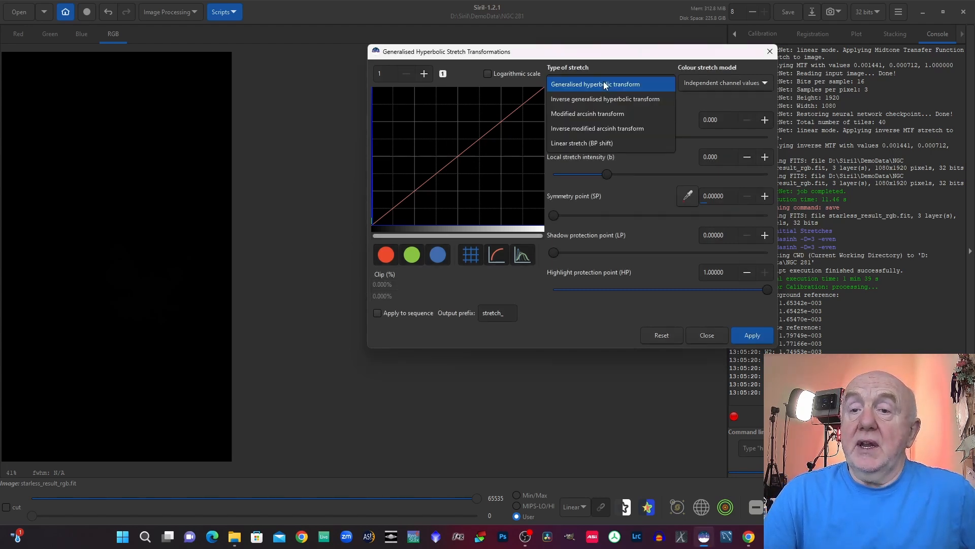
left_click(580, 115)
left_click(726, 81)
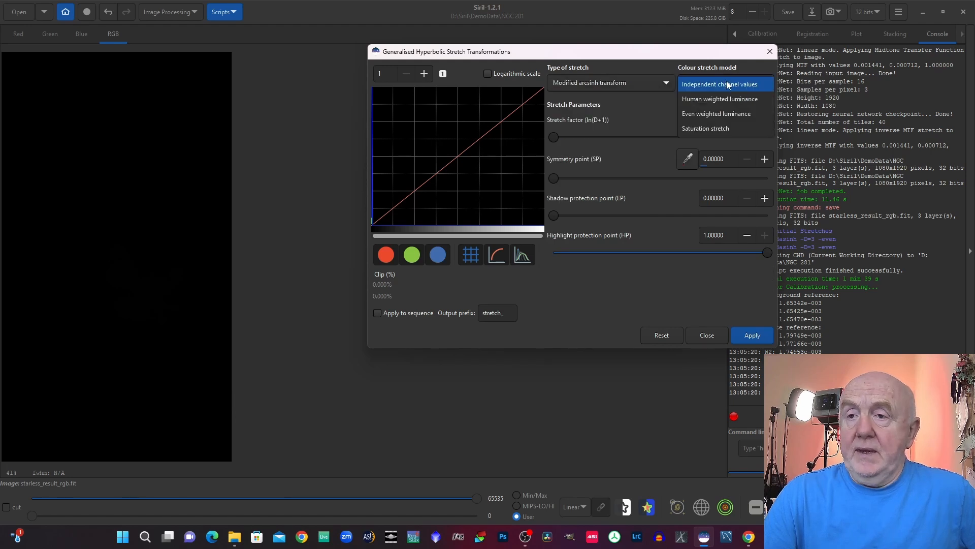
left_click(703, 112)
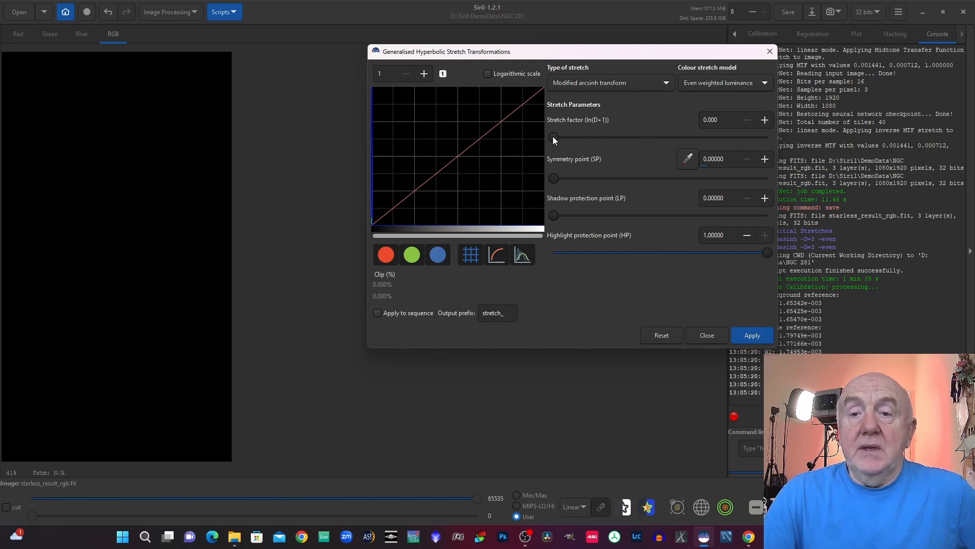
Apply two successive Modified arcsinh stretches to the starless image, with stretch factors of about 6.587 and 2.339.
left_click_drag(552, 136, 694, 136)
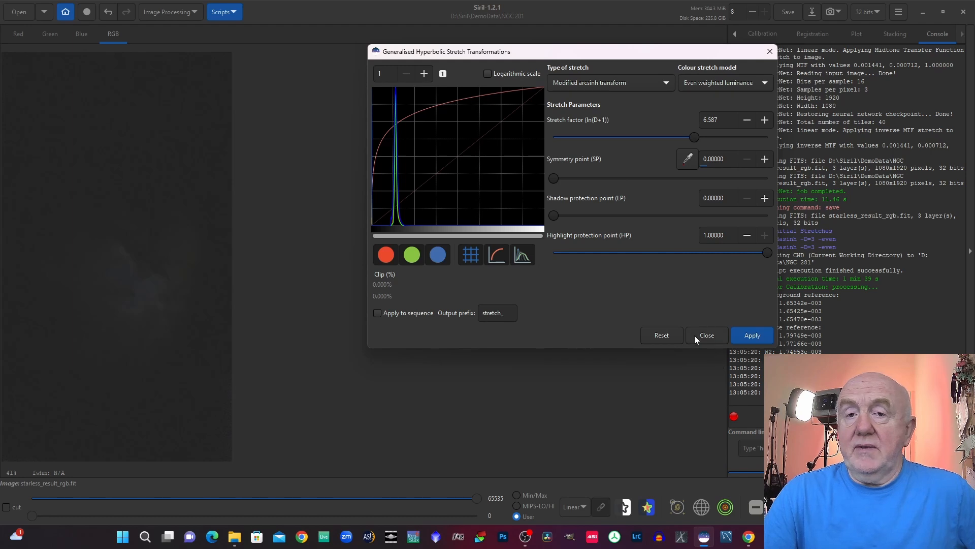
left_click(751, 335)
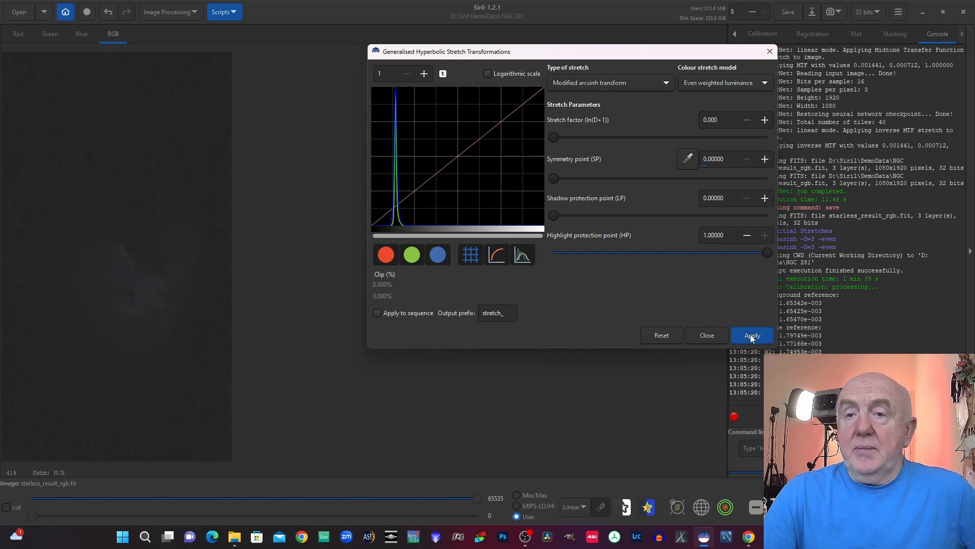
left_click_drag(554, 136, 605, 138)
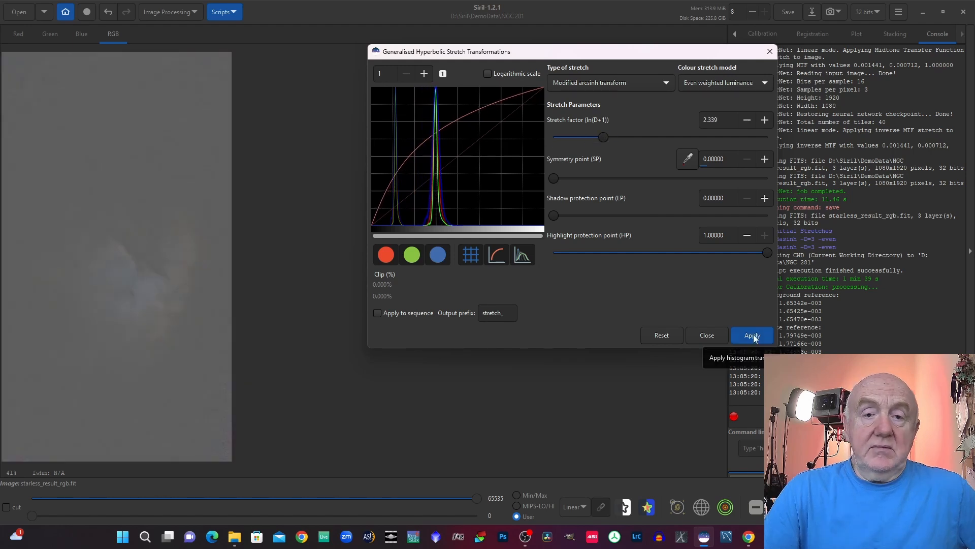
left_click(753, 336)
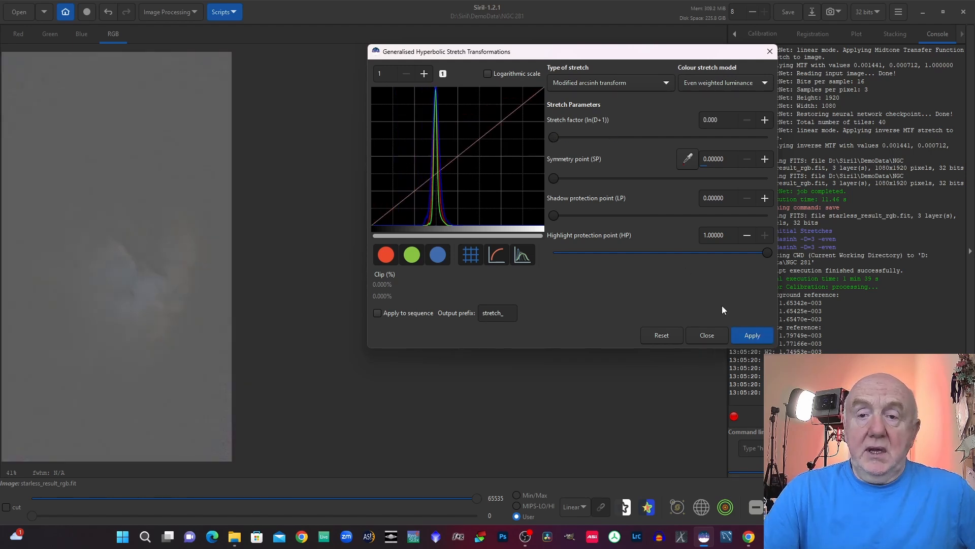
Apply a Linear stretch (BP shift) to the starless image with the black point at about 0.28640.
left_click(569, 83)
left_click(570, 114)
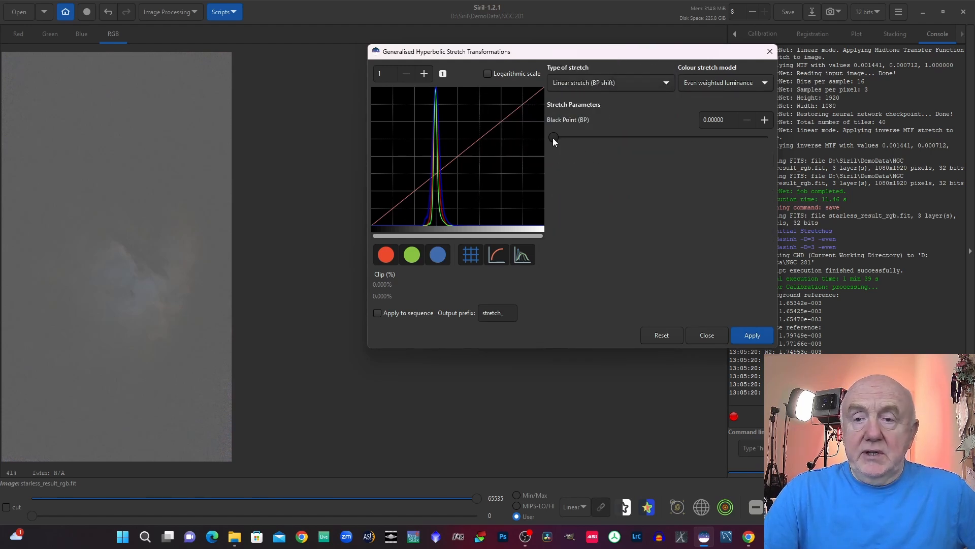
left_click_drag(553, 138, 615, 140)
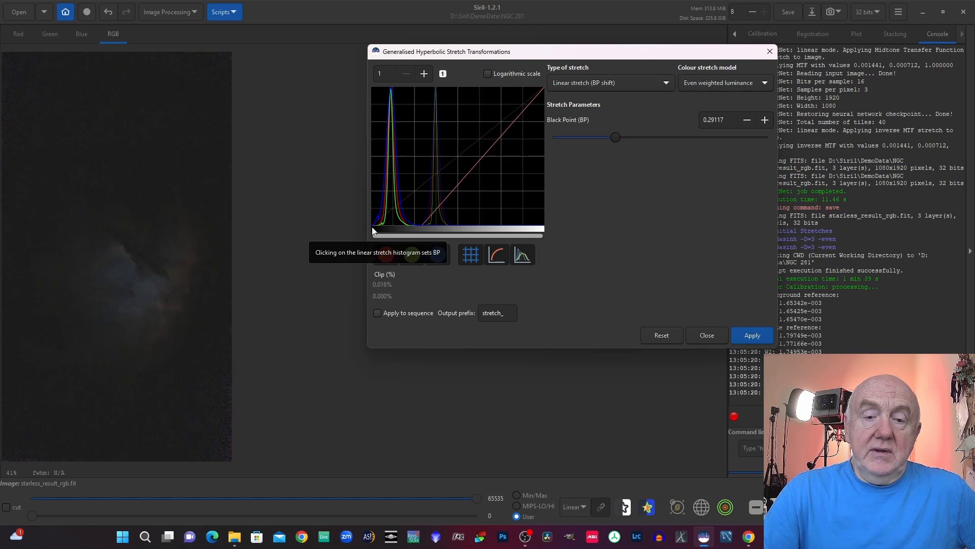
left_click_drag(615, 137, 615, 137)
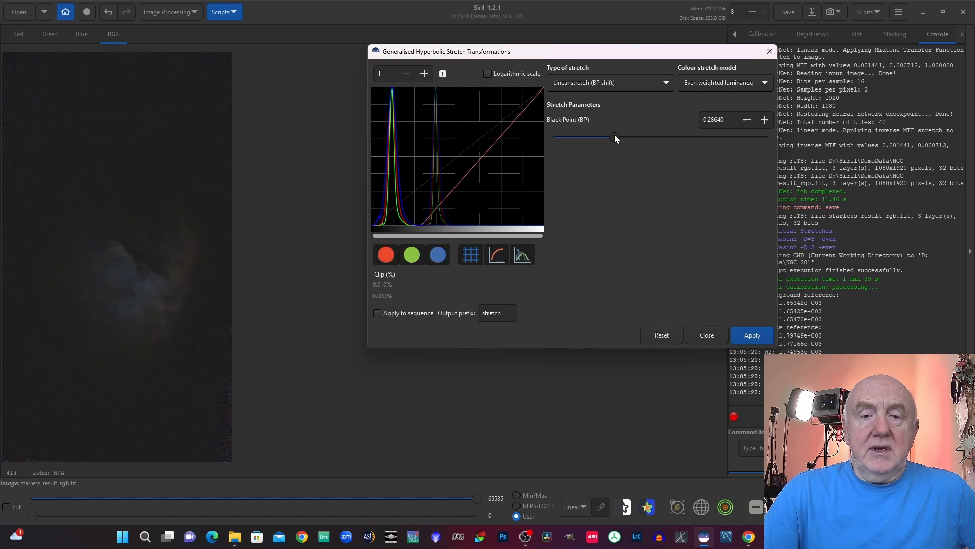
left_click(755, 337)
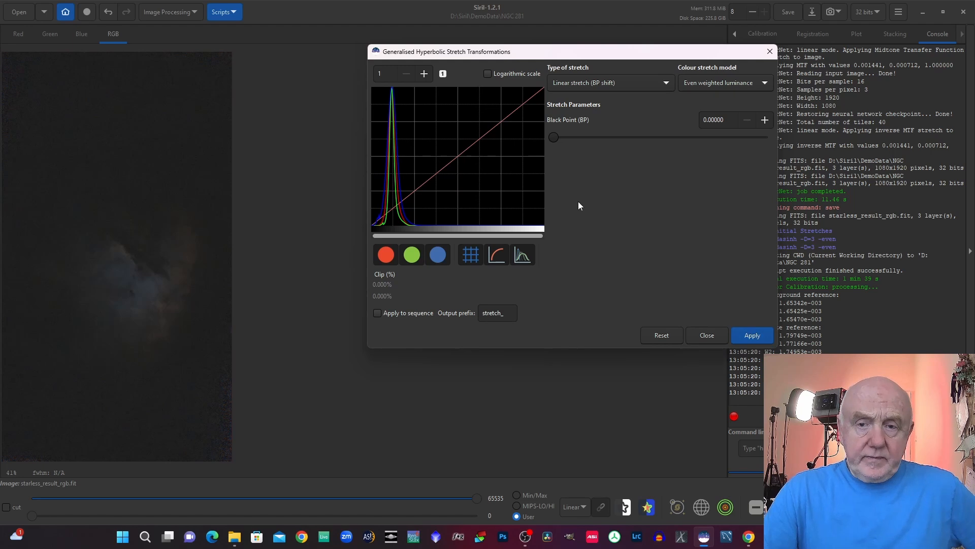
Apply a Generalised hyperbolic transform on independent channel values, with the symmetry point sampled from a small area in the nebula and stretch factor 1.050.
left_click(593, 84)
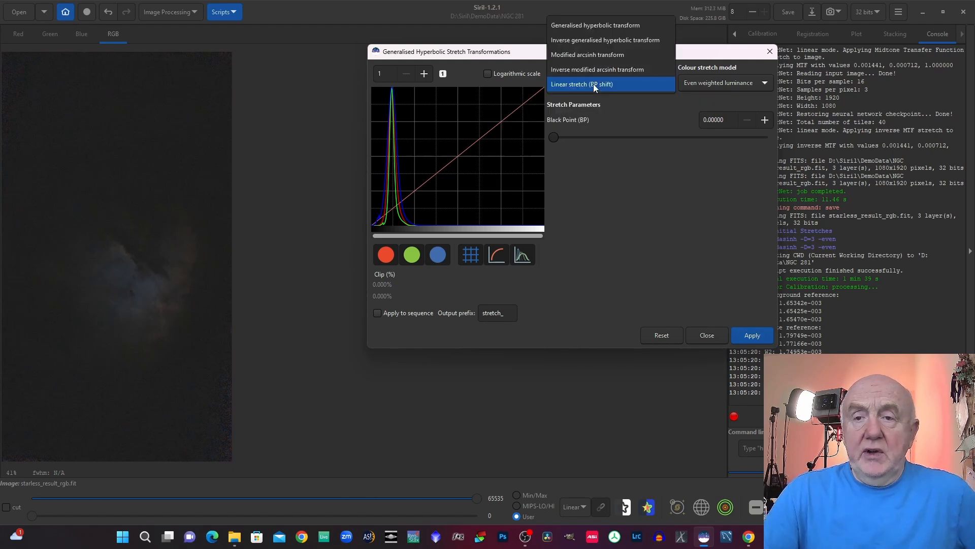
left_click(592, 25)
left_click(707, 85)
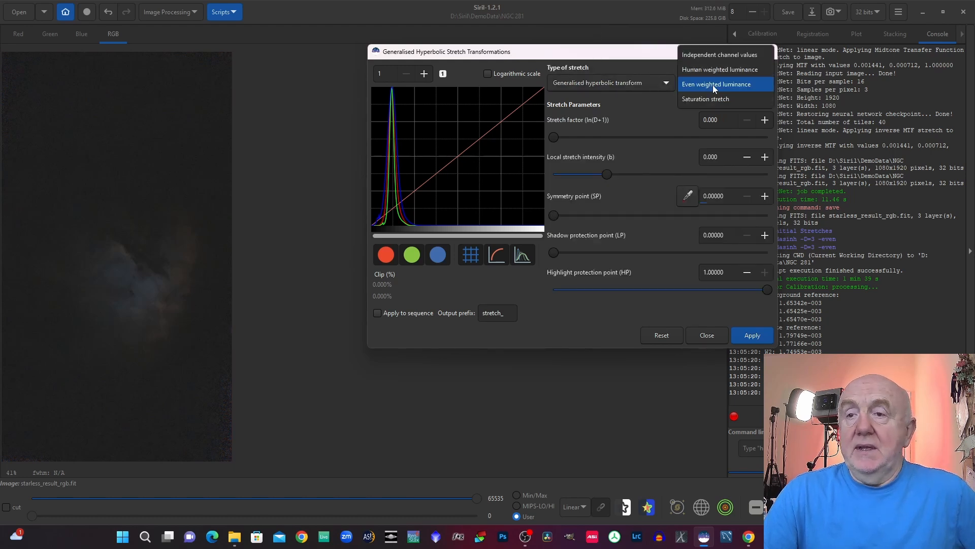
left_click(723, 54)
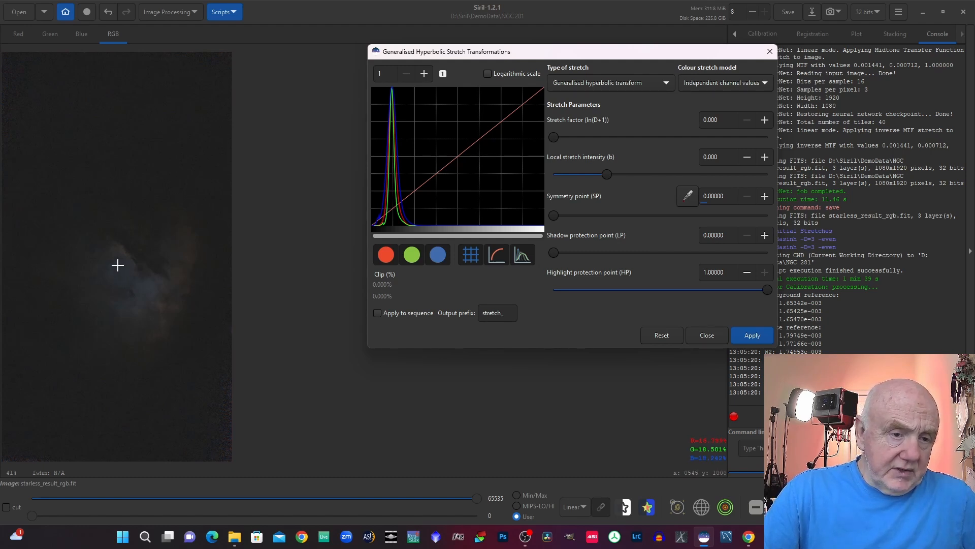
left_click_drag(118, 265, 129, 275)
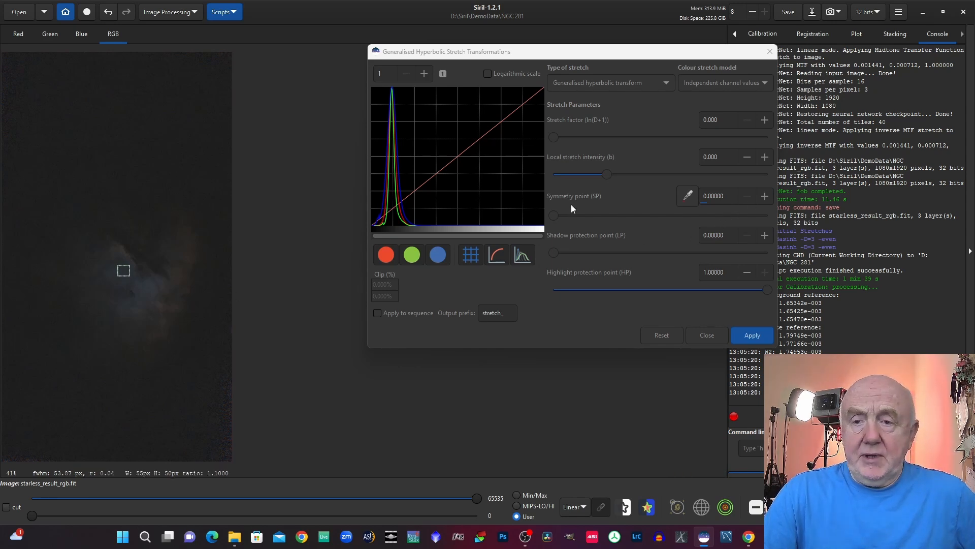
left_click(687, 196)
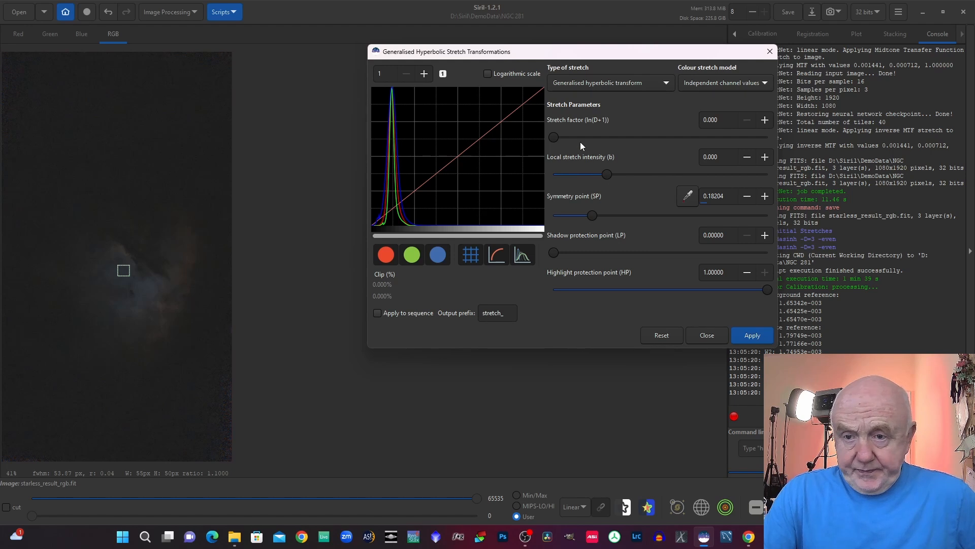
left_click_drag(555, 137, 576, 136)
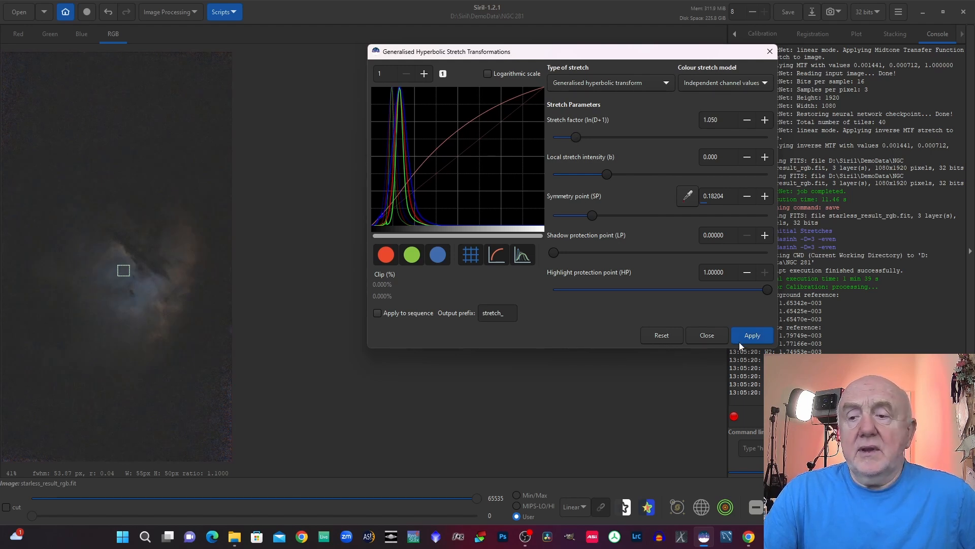
left_click(752, 336)
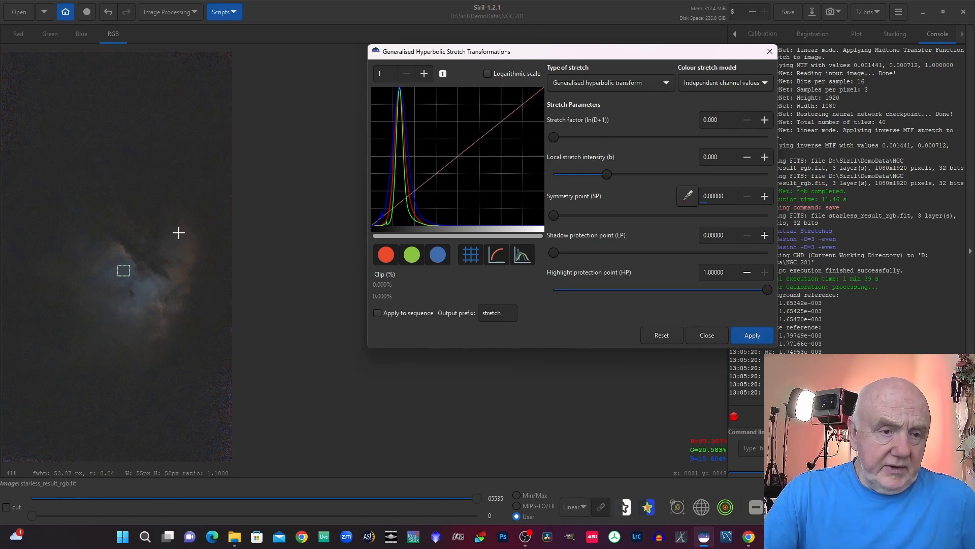
Apply a Generalised hyperbolic transform sampled at the nebula's outer edge, with stretch factor 0.883, local intensity 0.871 and symmetry point 0.30072.
left_click_drag(179, 233, 188, 244)
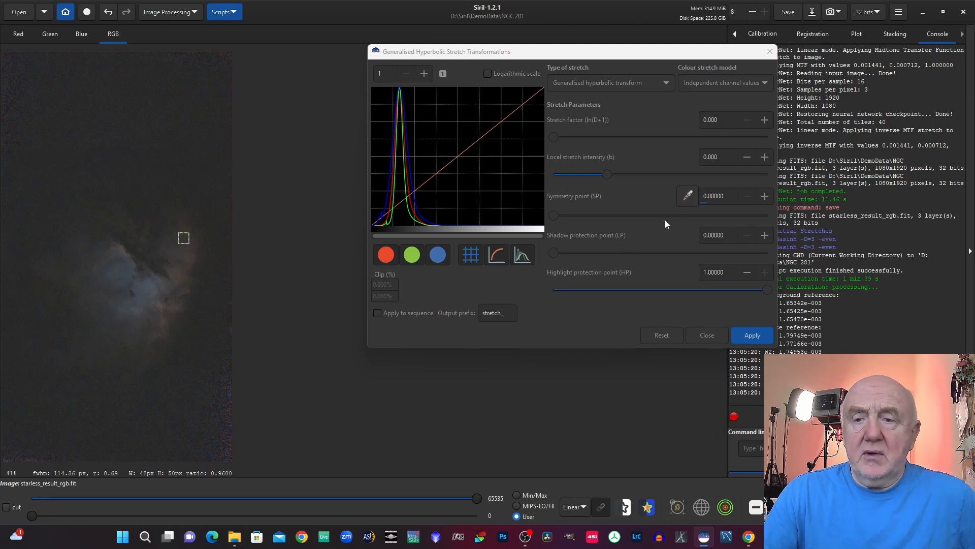
left_click(688, 198)
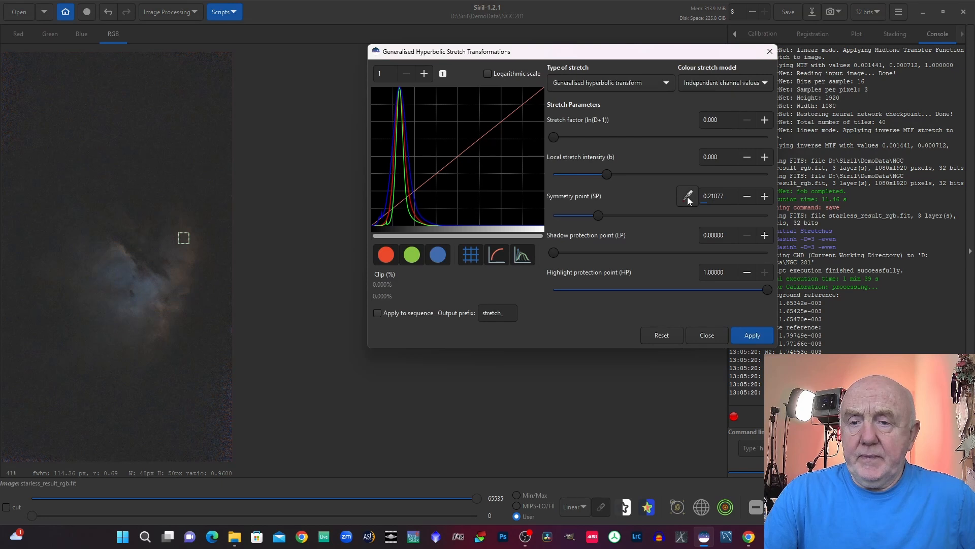
left_click_drag(553, 136, 574, 135)
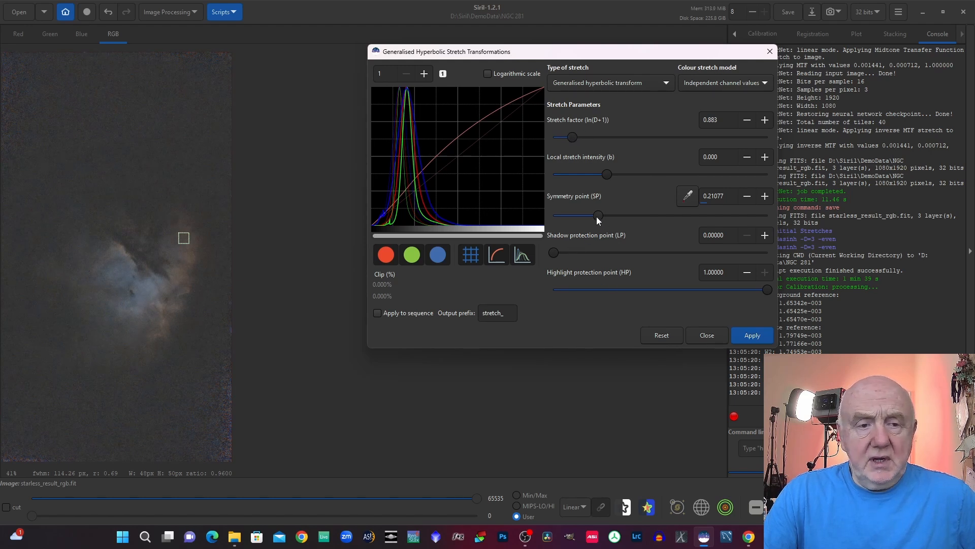
left_click_drag(596, 216, 614, 213)
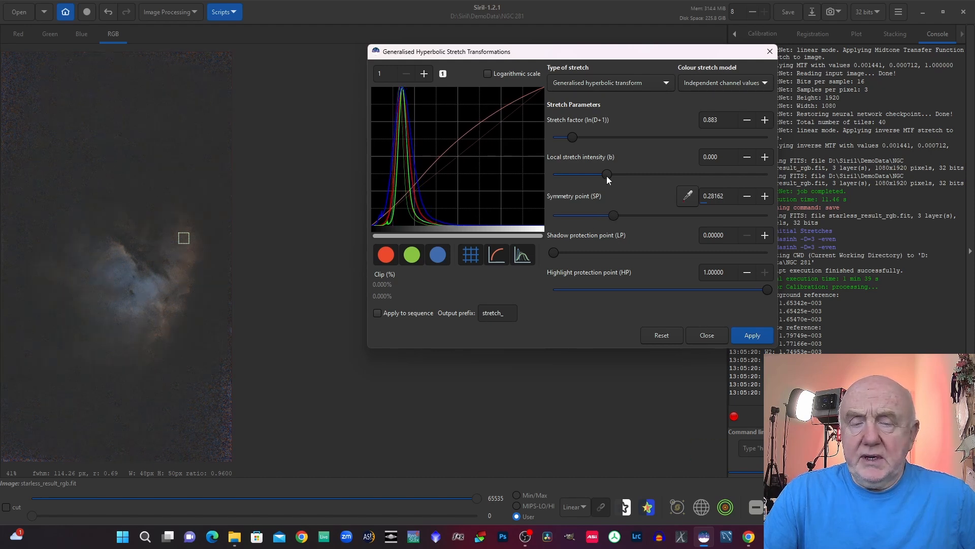
left_click_drag(606, 175, 617, 179)
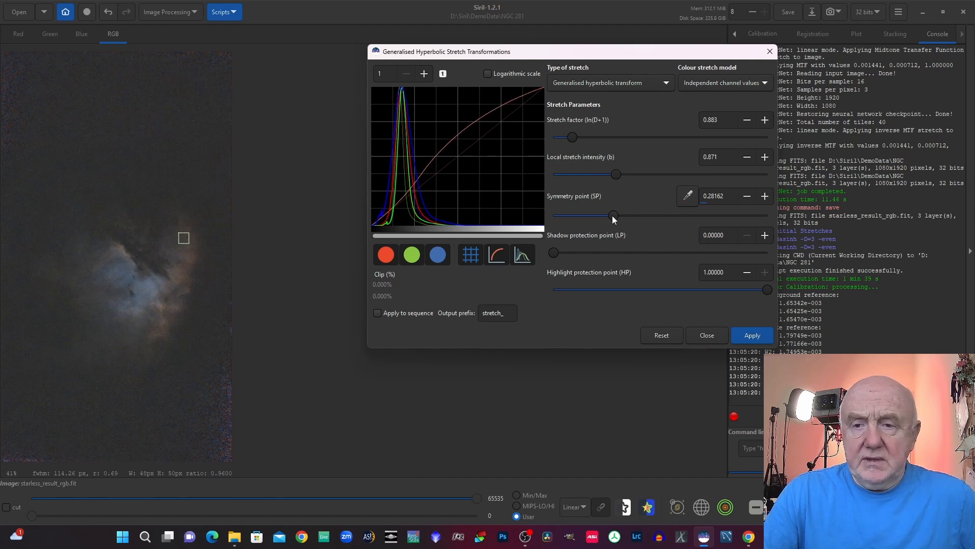
left_click_drag(612, 215, 617, 215)
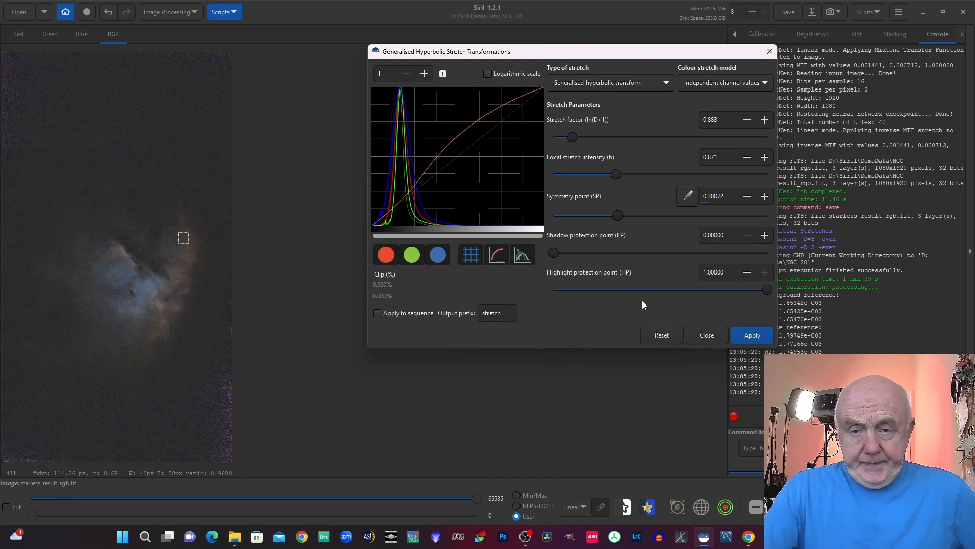
left_click(747, 336)
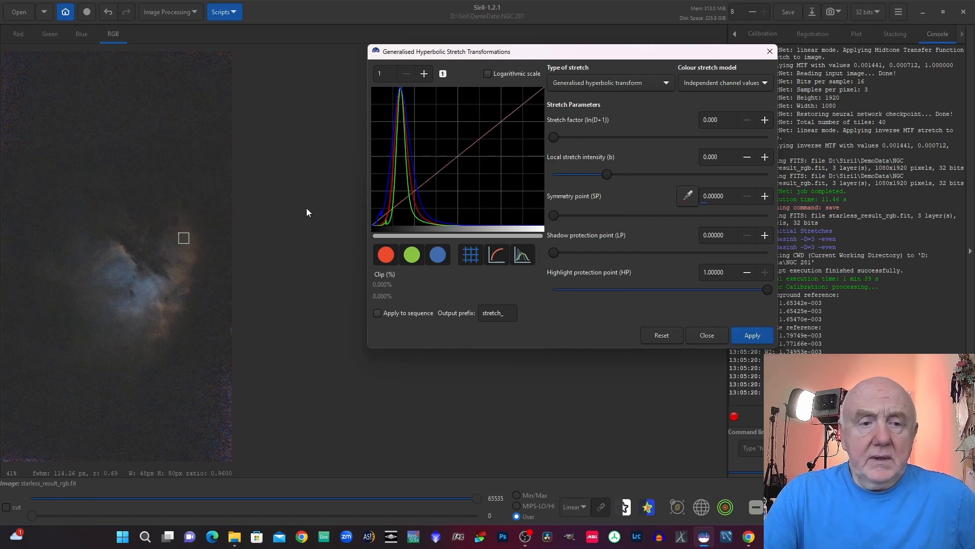
Apply another Generalised hyperbolic transform with stretch factor 1.074, local stretch intensity 0.632 and symmetry point 0.31981.
left_click(688, 196)
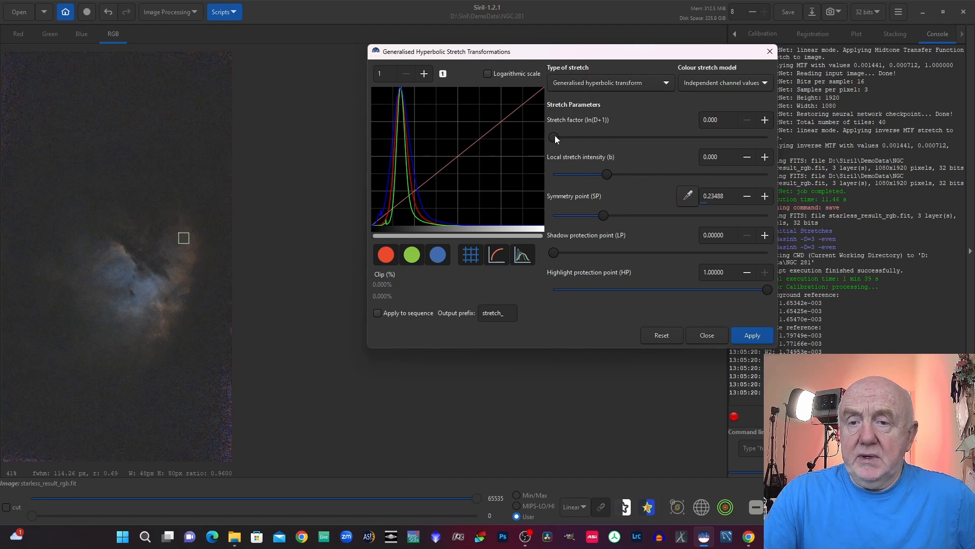
left_click_drag(556, 135, 578, 131)
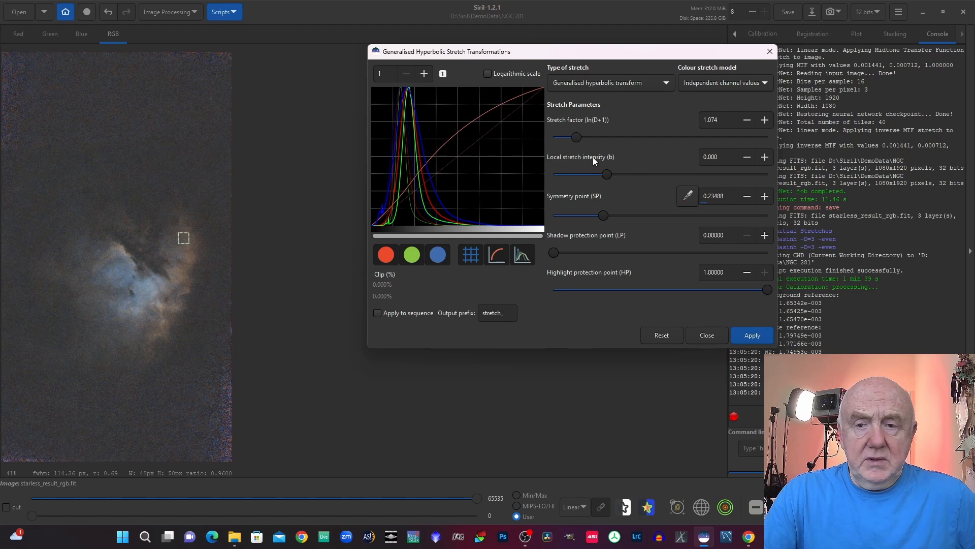
left_click_drag(602, 214, 623, 209)
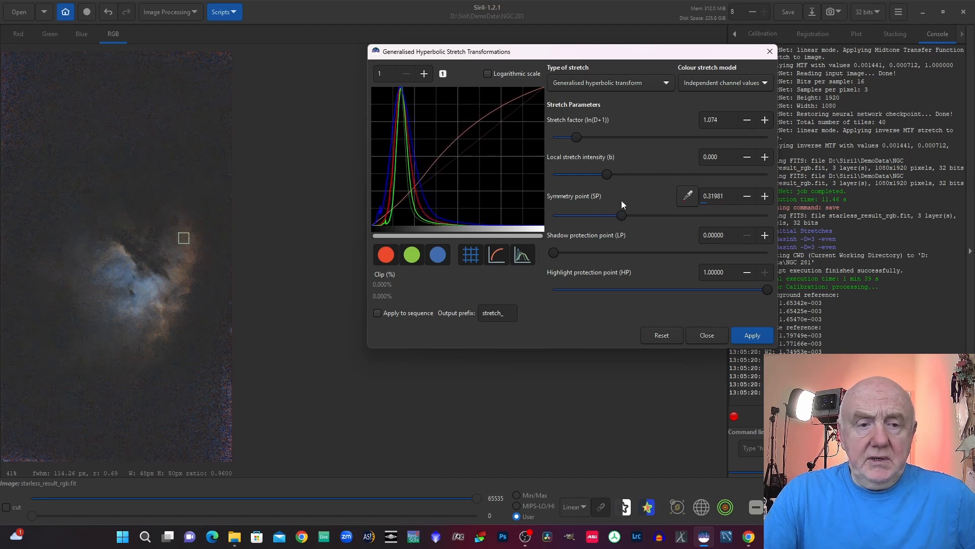
left_click_drag(608, 174, 614, 175)
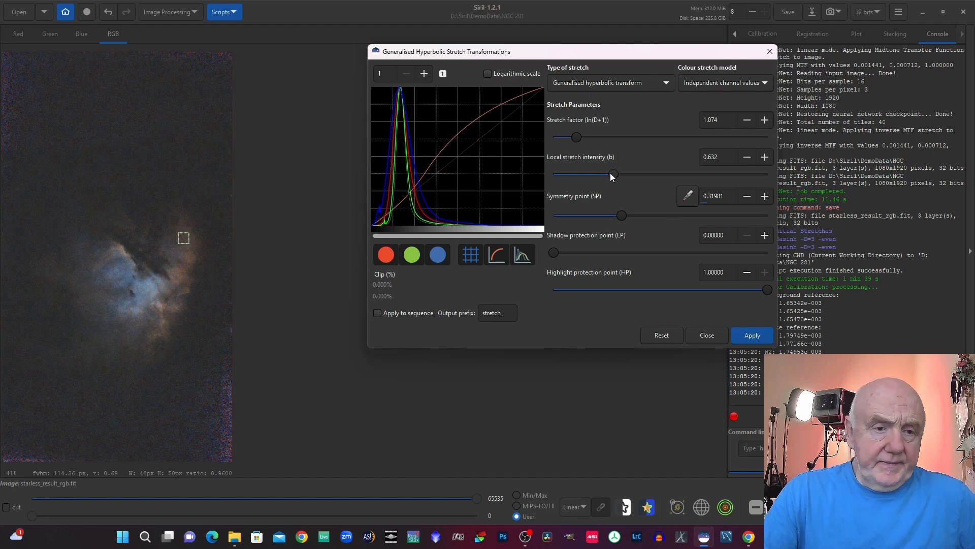
left_click(754, 336)
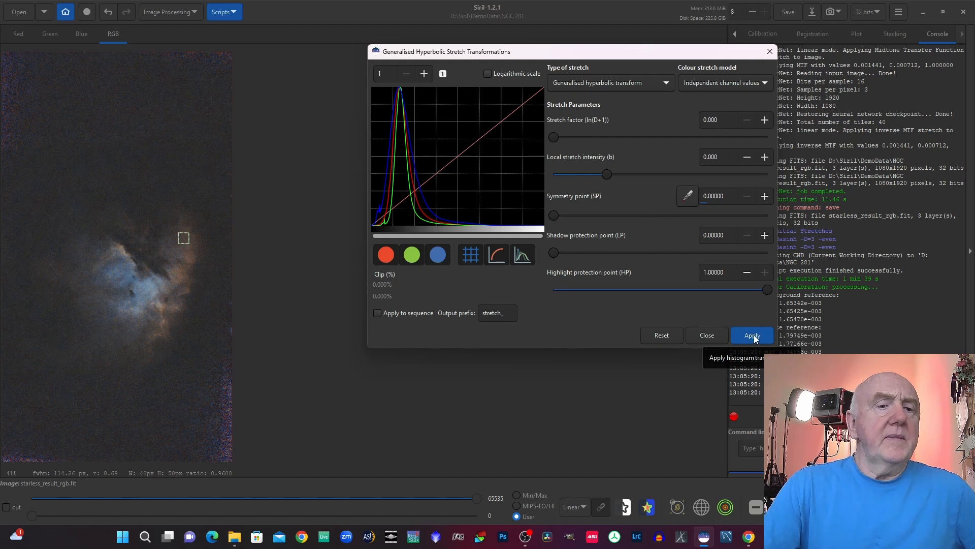
left_click(115, 216)
left_click_drag(116, 216, 130, 228)
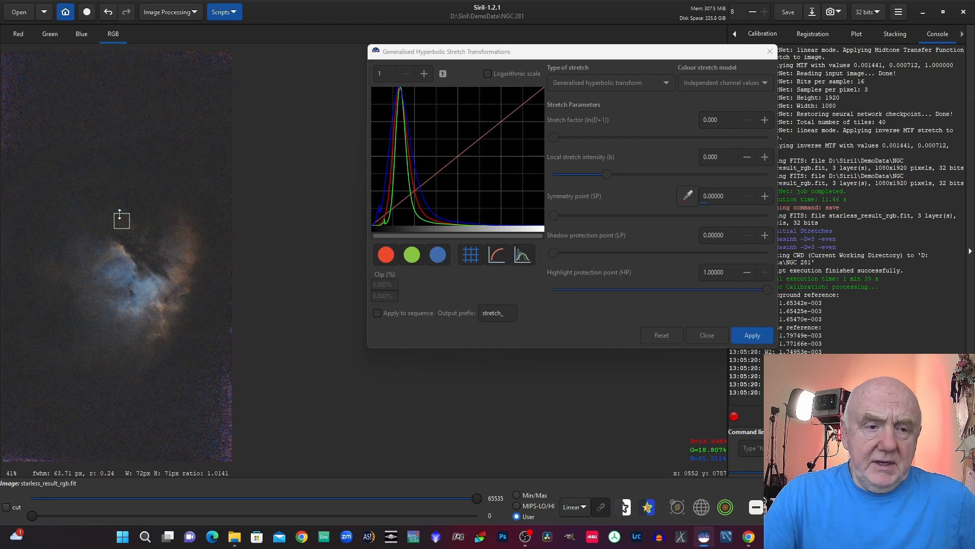
left_click(689, 196)
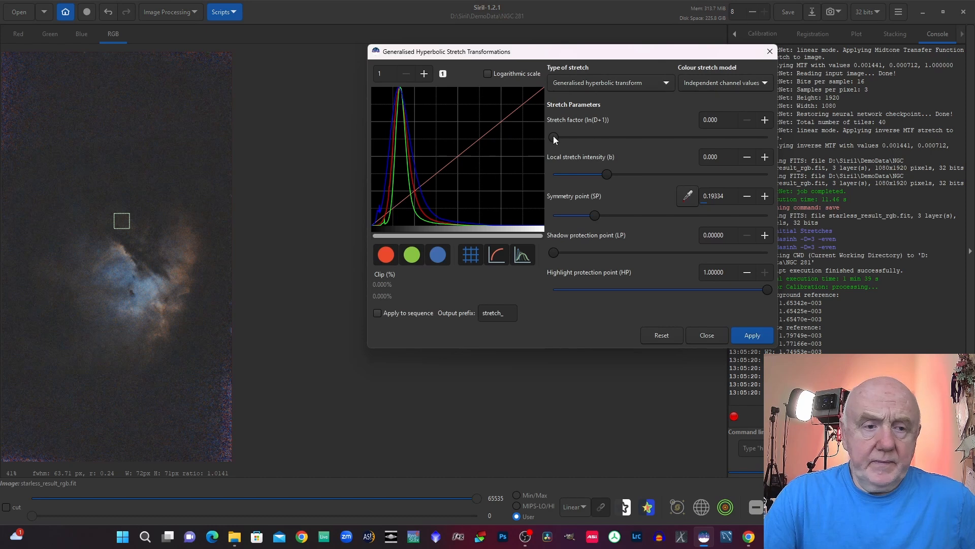
left_click_drag(556, 135, 582, 139)
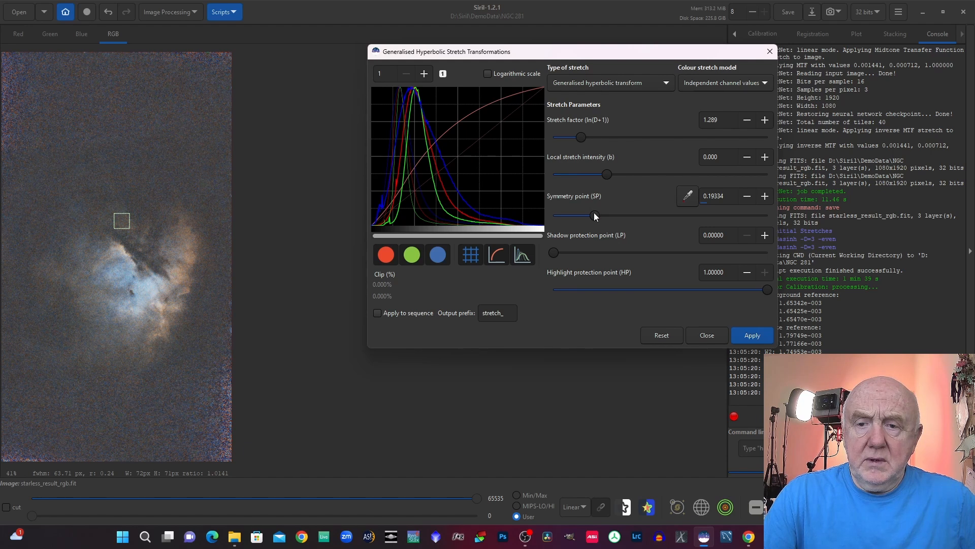
left_click_drag(595, 214, 620, 215)
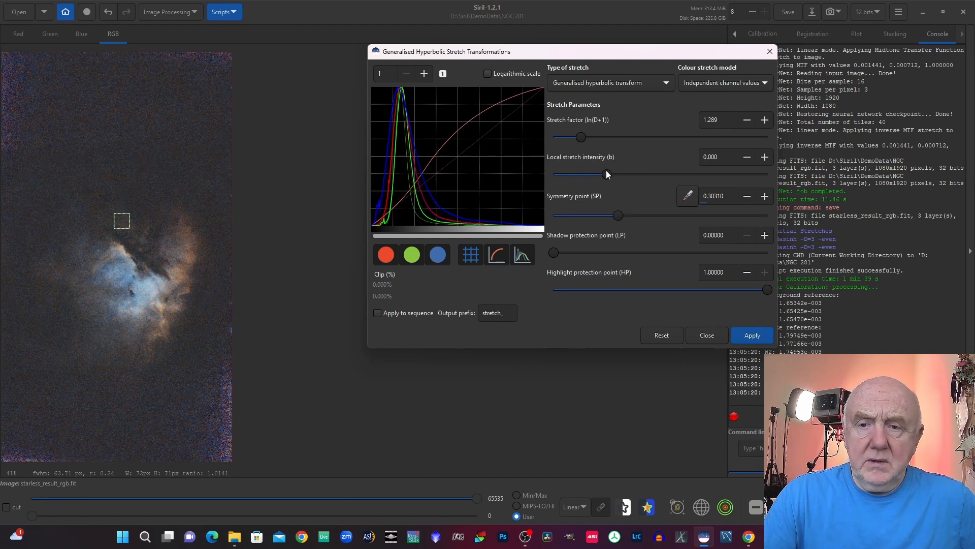
left_click_drag(606, 174, 594, 175)
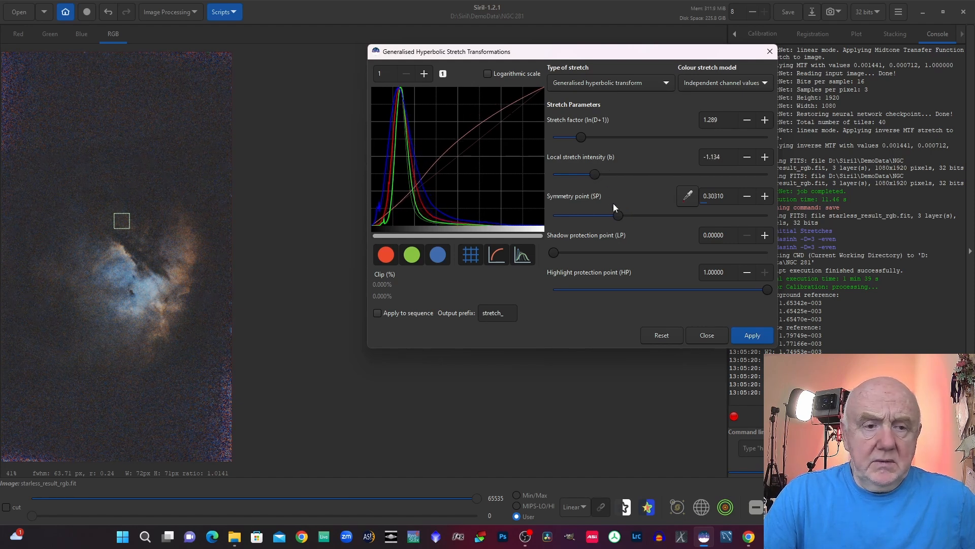
mouse_move(618, 216)
left_mouse_down()
mouse_move(634, 215)
mouse_move(625, 216)
left_mouse_up()
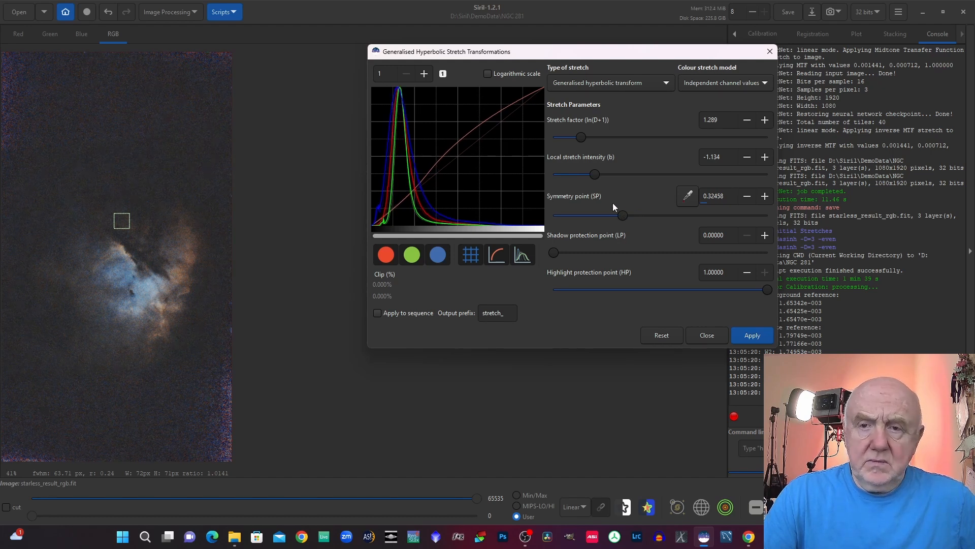
left_click_drag(581, 138, 596, 136)
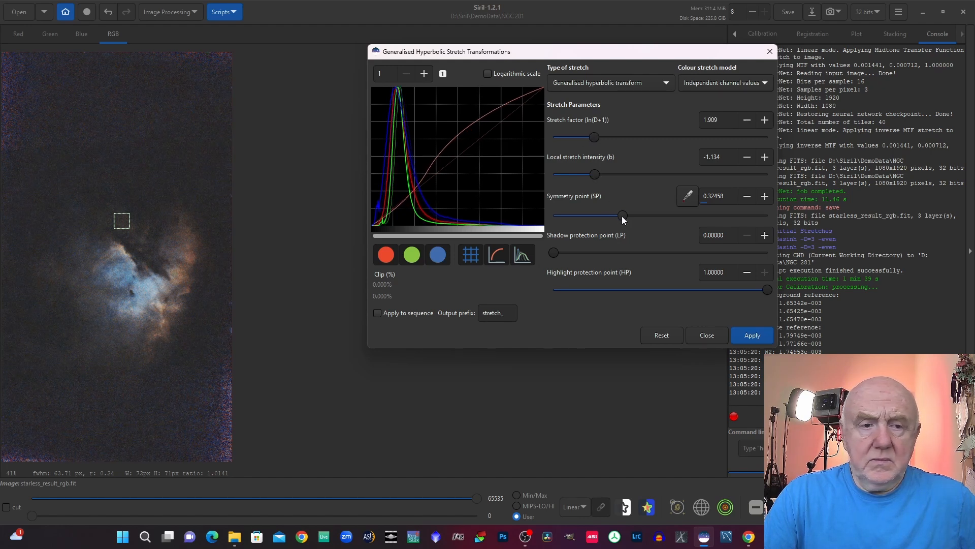
mouse_move(595, 175)
left_mouse_down()
mouse_move(582, 175)
mouse_move(597, 175)
left_mouse_up()
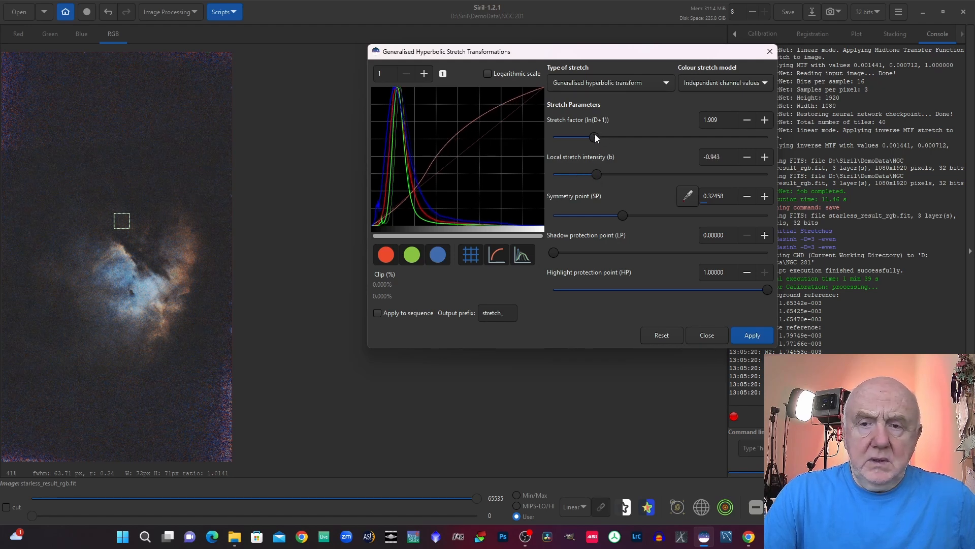
left_click_drag(596, 134, 577, 138)
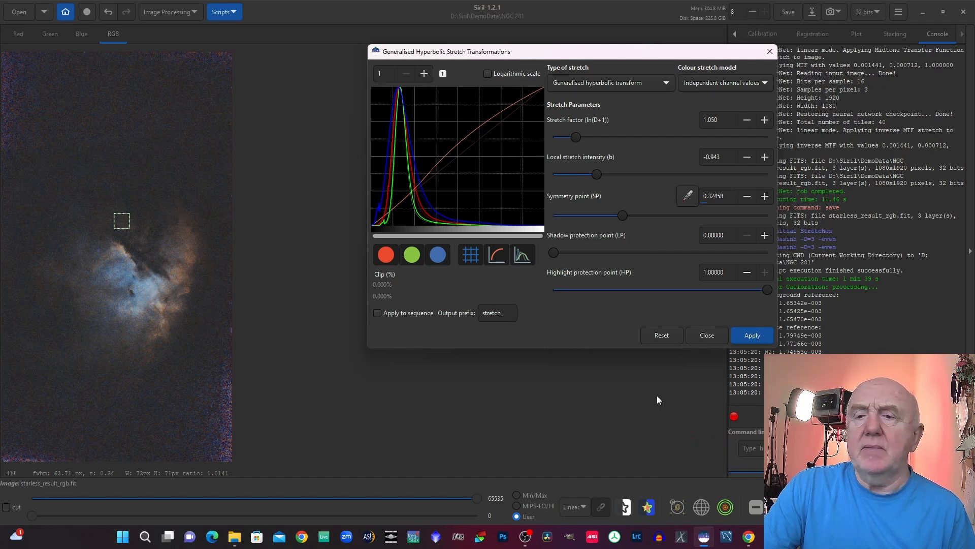
left_click(662, 336)
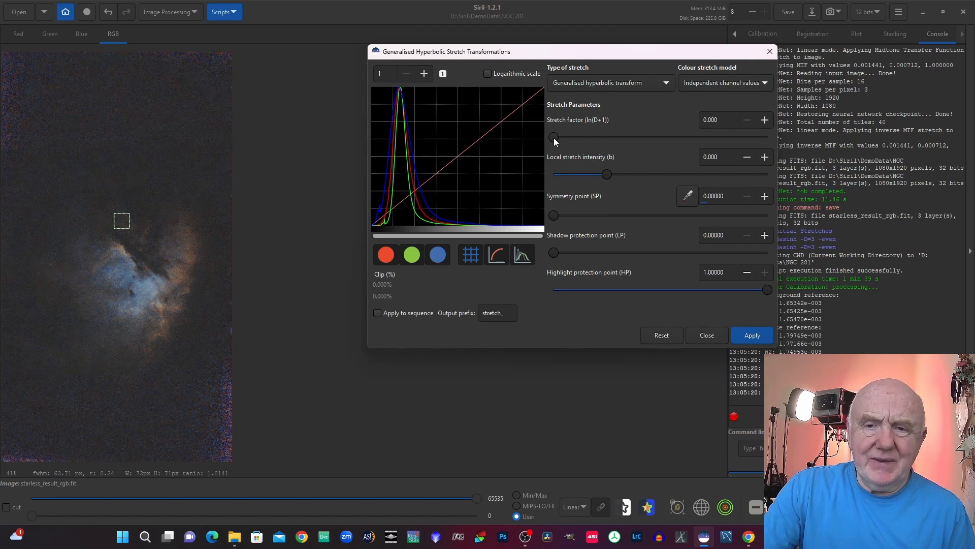
Apply a final Generalised hyperbolic transform with stretch factor 0.835, symmetry point 0.24344 and local stretch intensity 0.489, and close the stretch tool.
left_click_drag(554, 137, 572, 138)
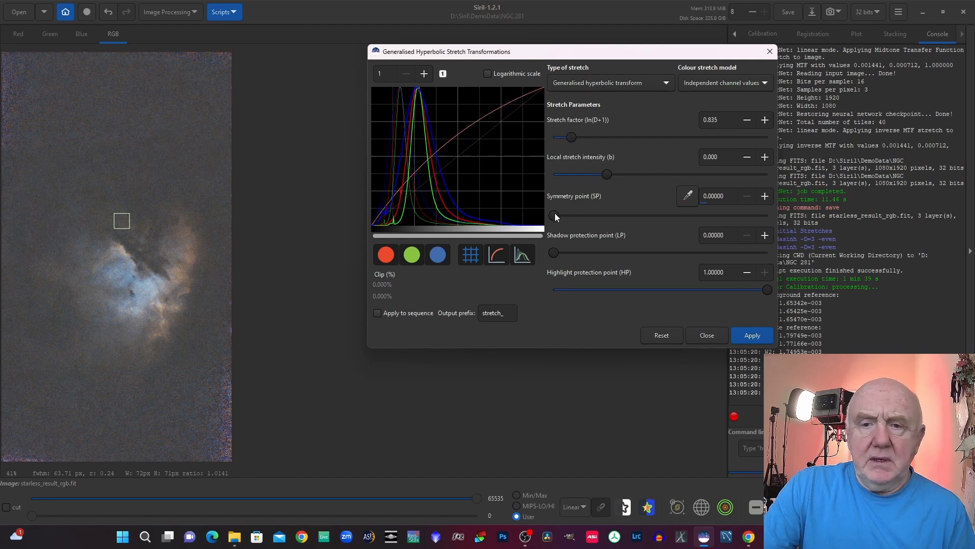
left_click_drag(554, 214, 607, 217)
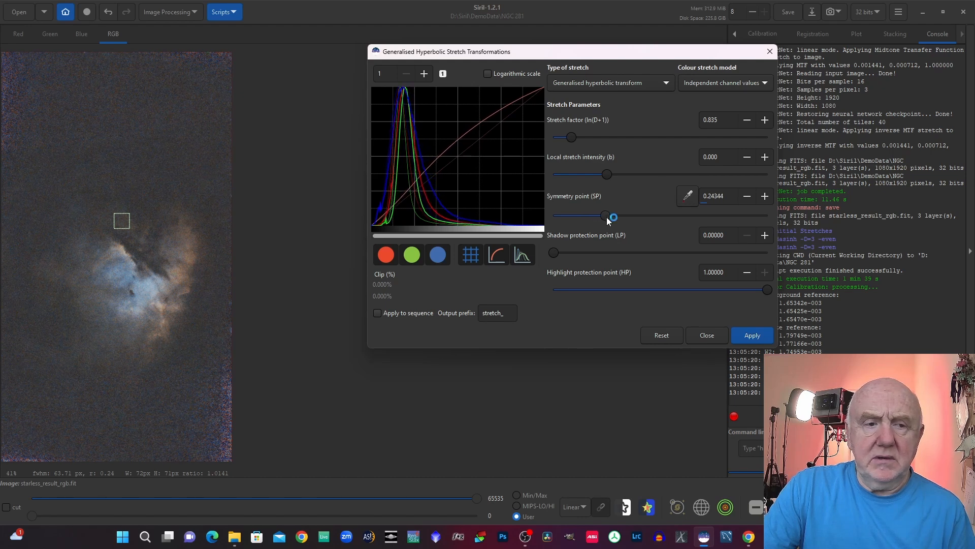
left_click_drag(607, 174, 612, 176)
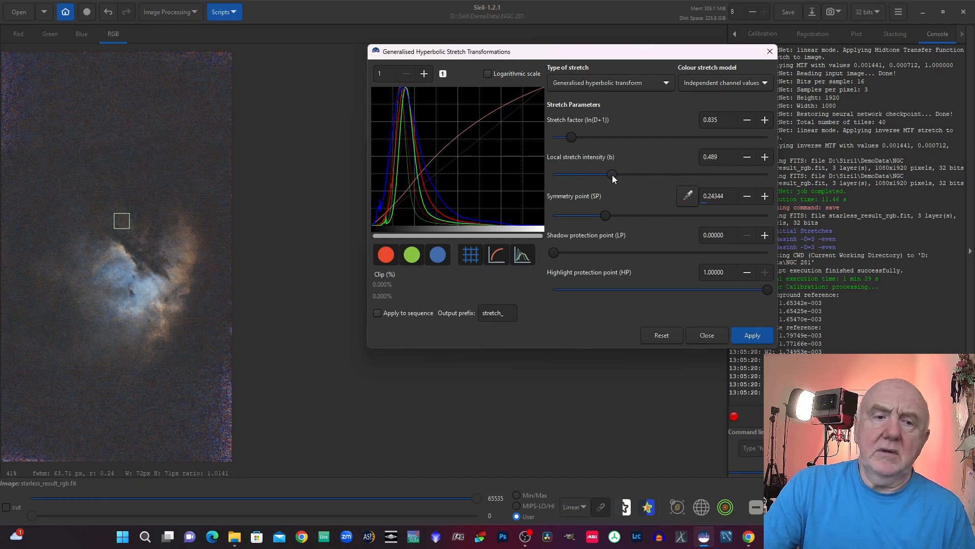
left_click(752, 336)
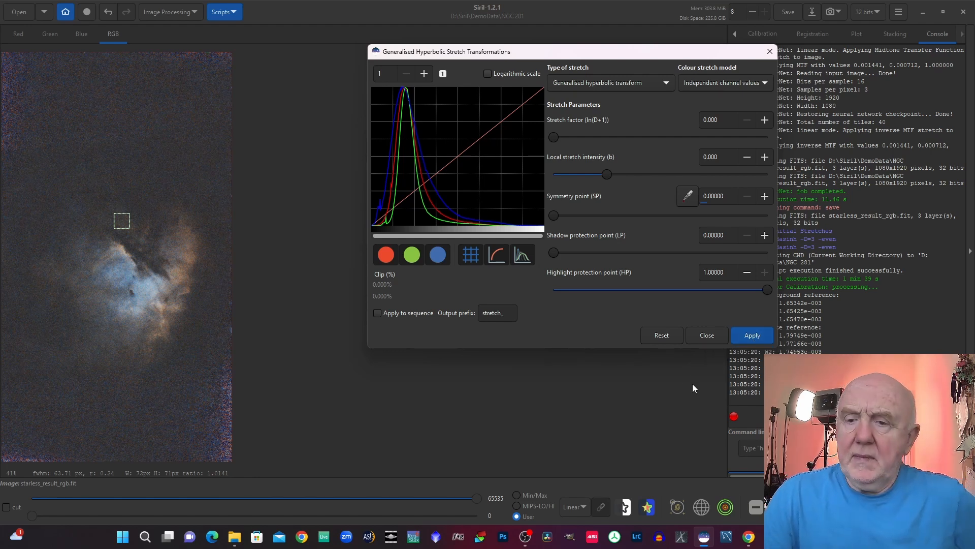
left_click(706, 336)
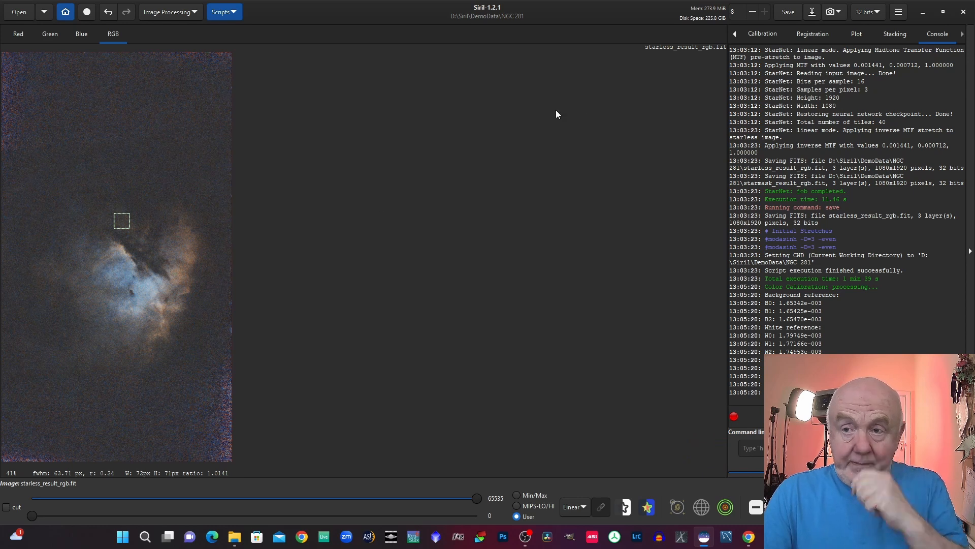
Save the stretched image as starless_result_rgb.tif in the NGC 281 folder, as an uncompressed 16-bit unsigned integer TIFF.
left_click(811, 12)
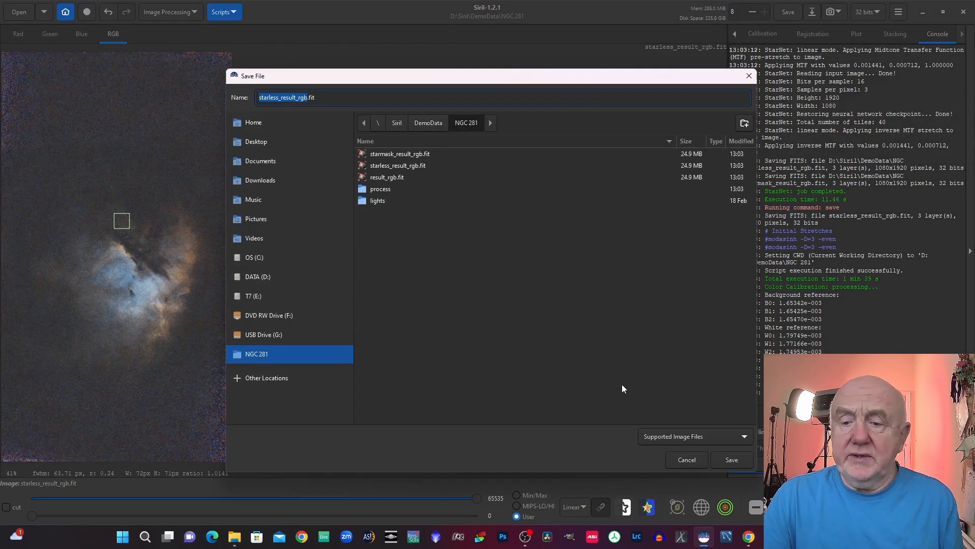
left_click(705, 436)
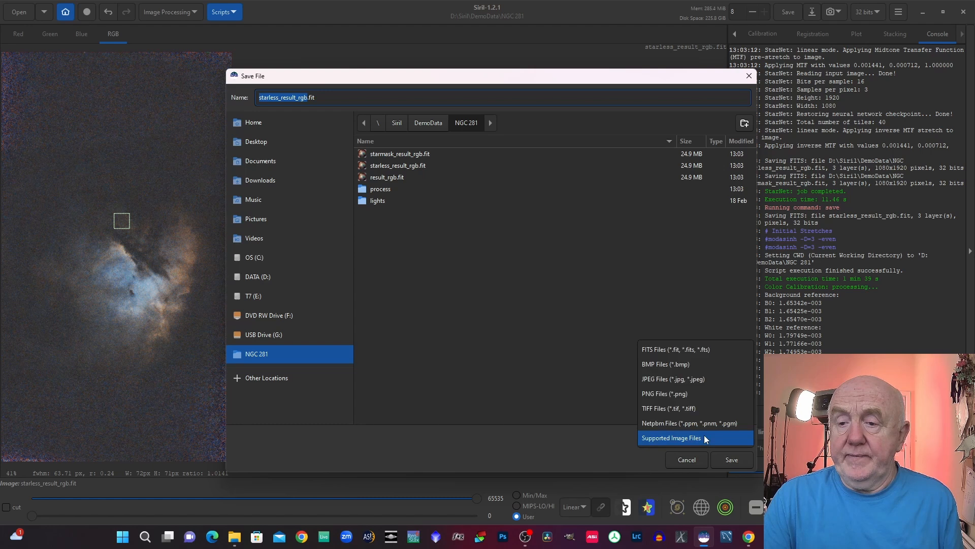
left_click(669, 408)
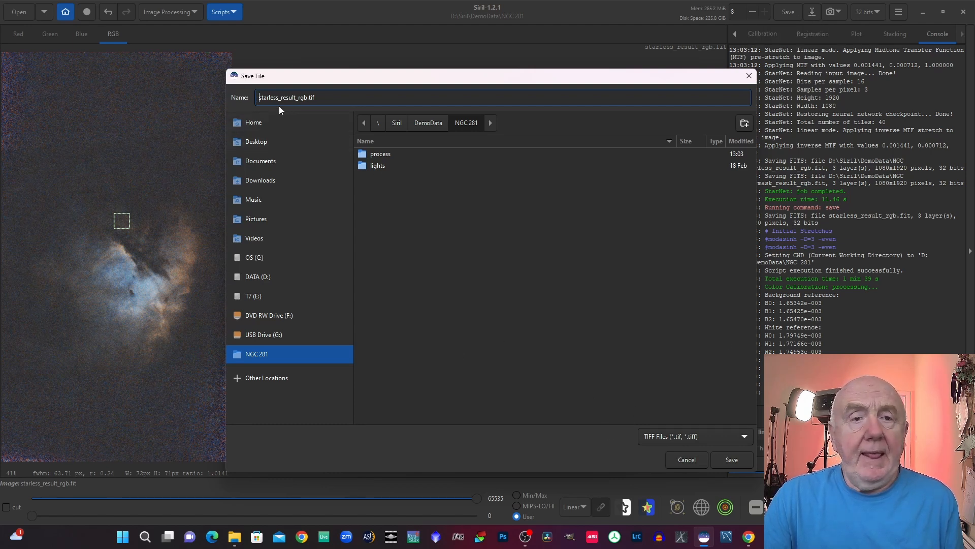
left_click(732, 459)
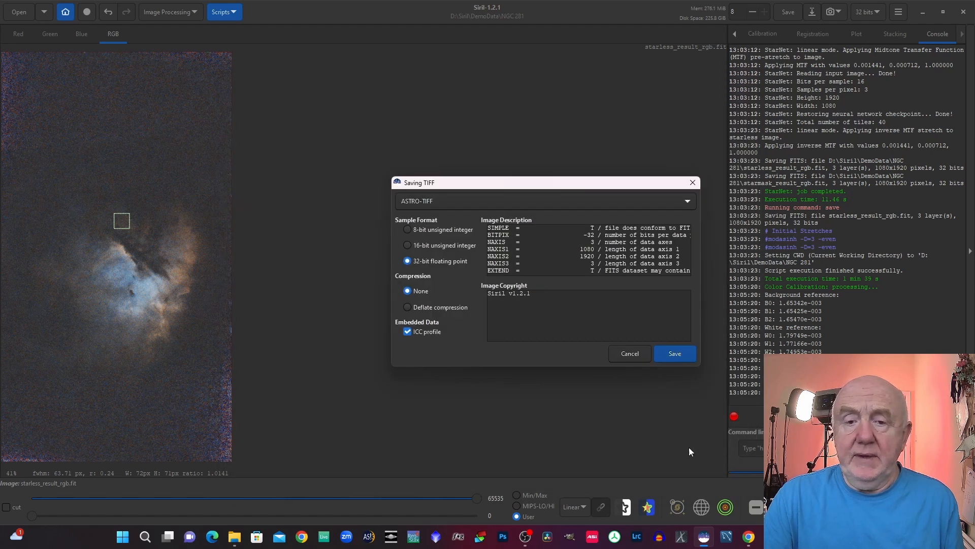
left_click(407, 246)
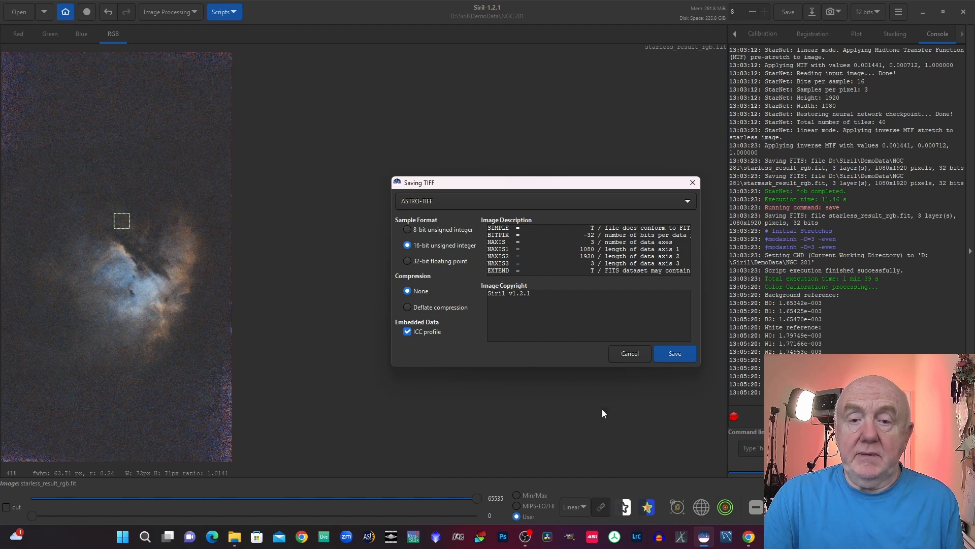
left_click(679, 353)
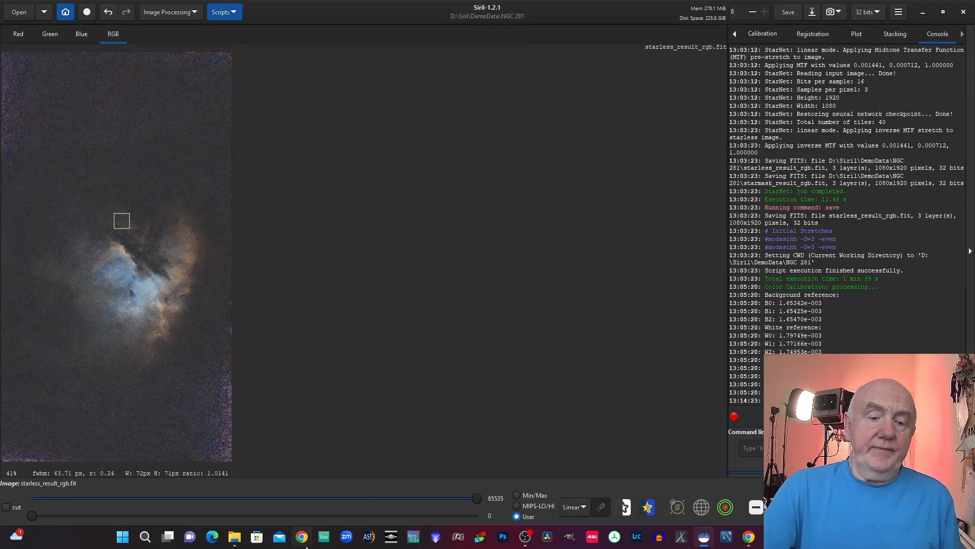
Switch to Affinity Photo 2 and open starless_result_rgb.tif from the NGC 281 folder.
left_click(122, 537)
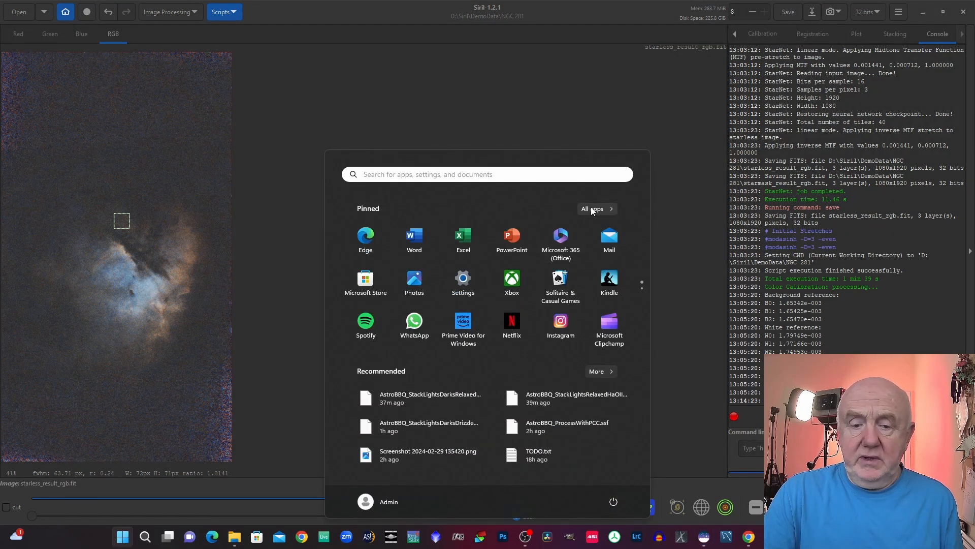
left_click(593, 209)
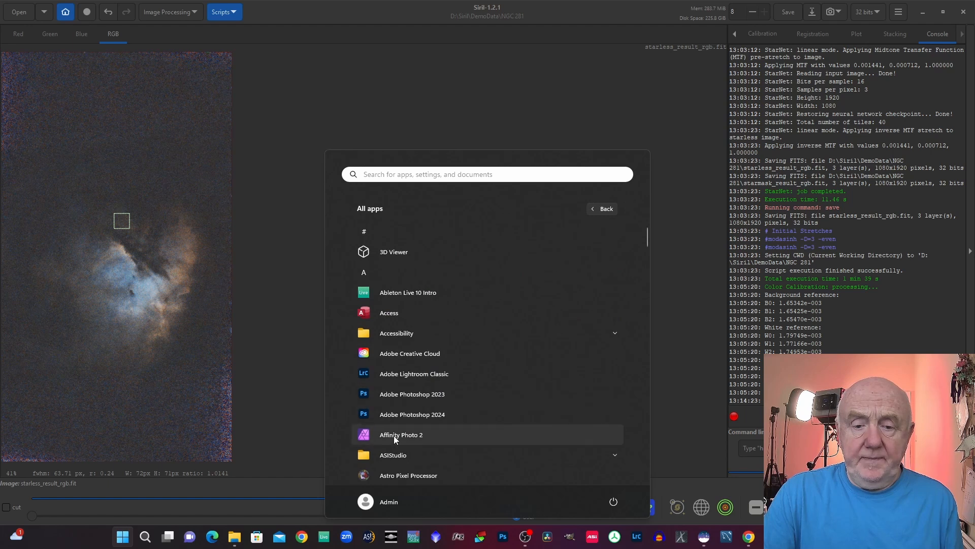
left_click(391, 436)
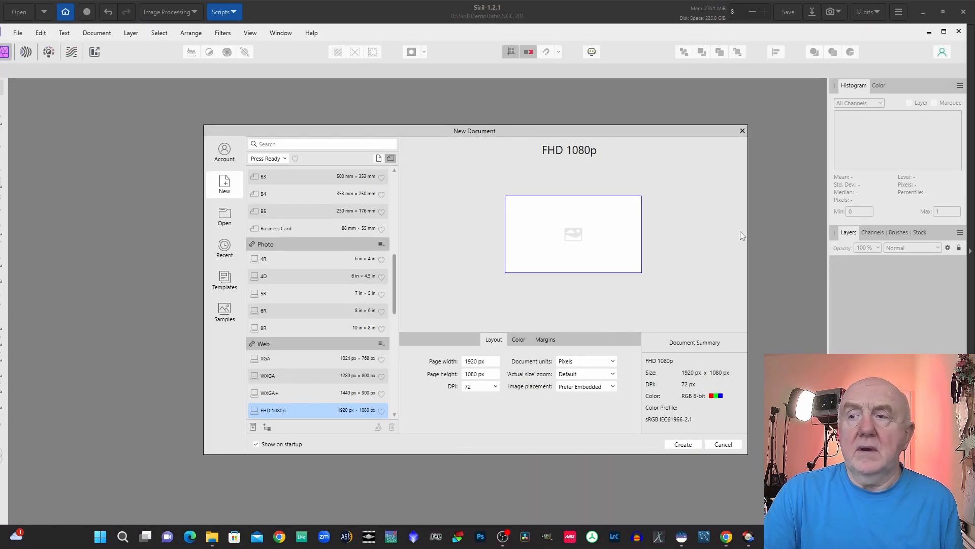
left_click(943, 32)
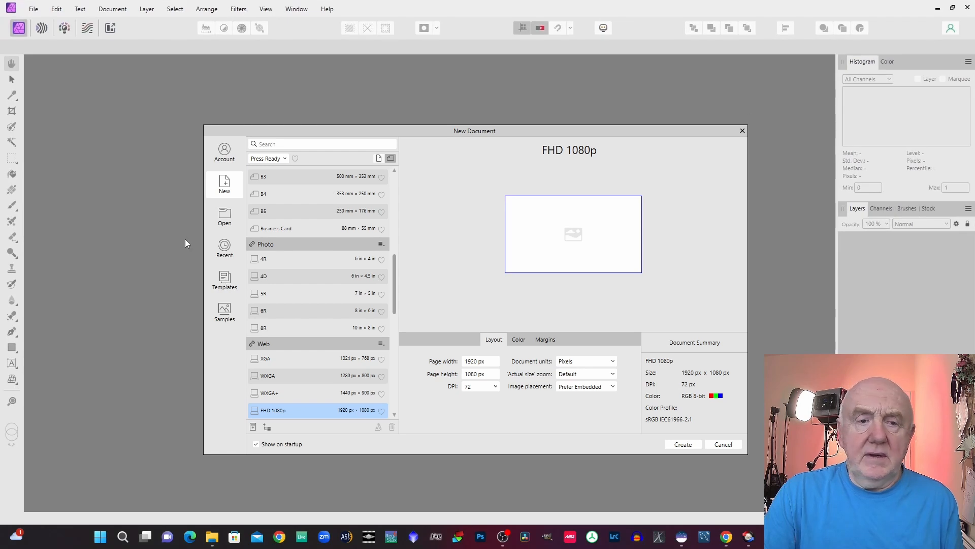
left_click(225, 216)
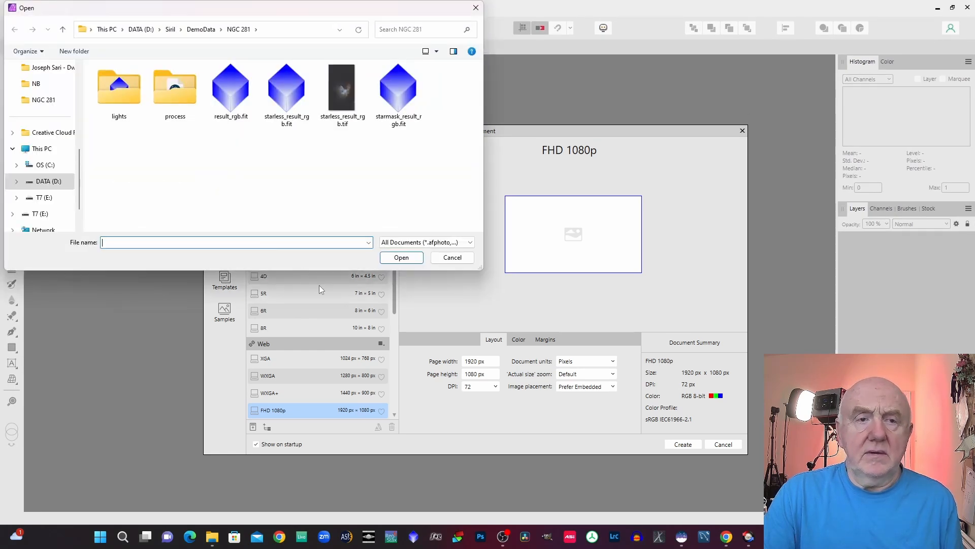
left_click(343, 93)
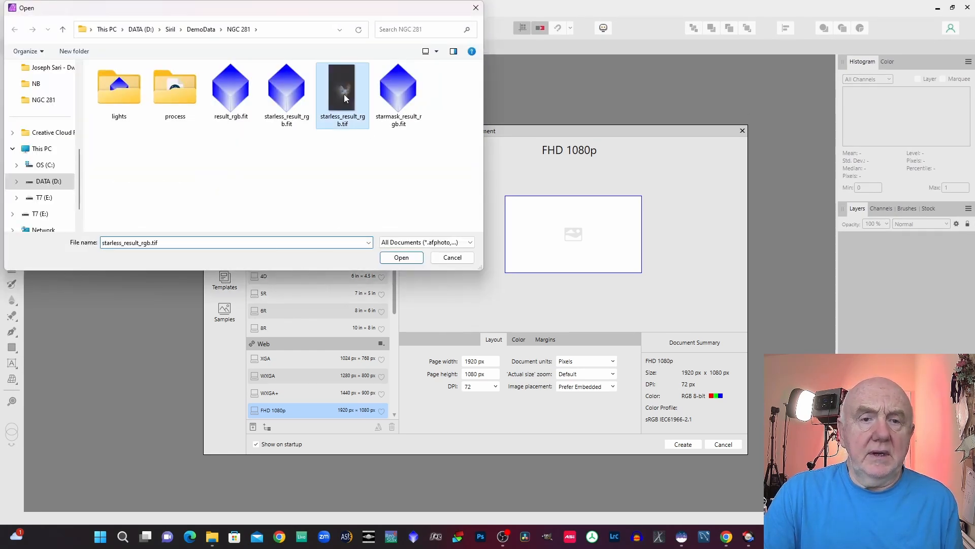
left_click(401, 257)
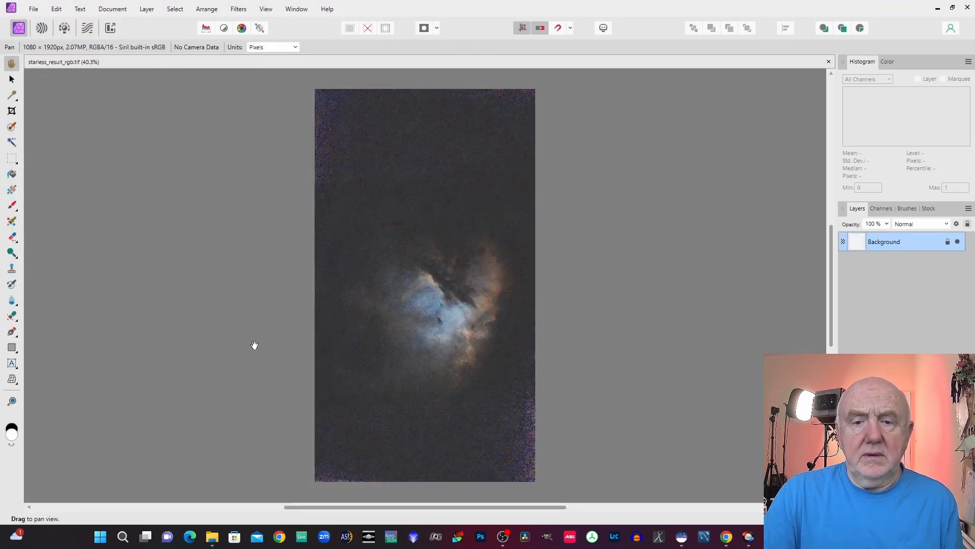
Denoise the nebula image with the RC-Astro NoiseXTerminator plugin at 81% denoise and detail 14.
left_click(238, 11)
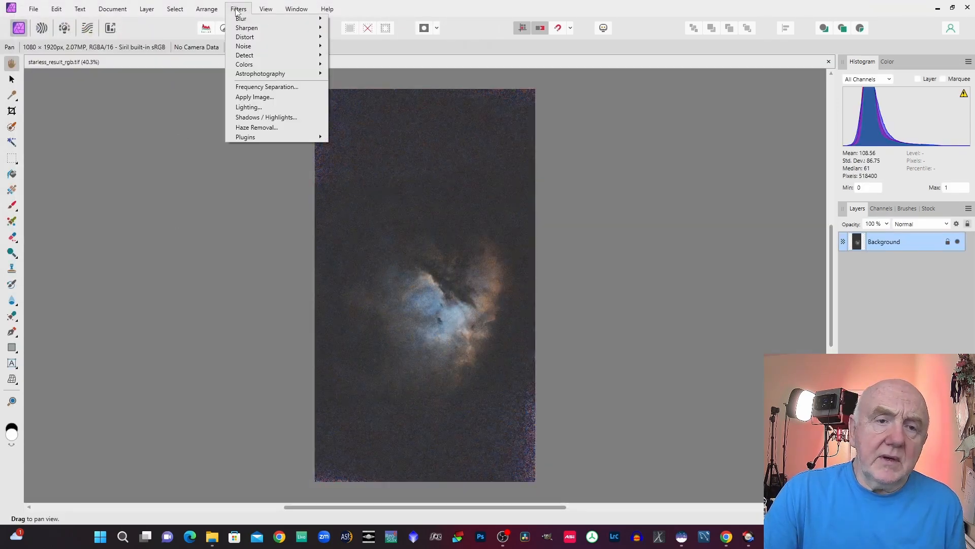
mouse_move(243, 137)
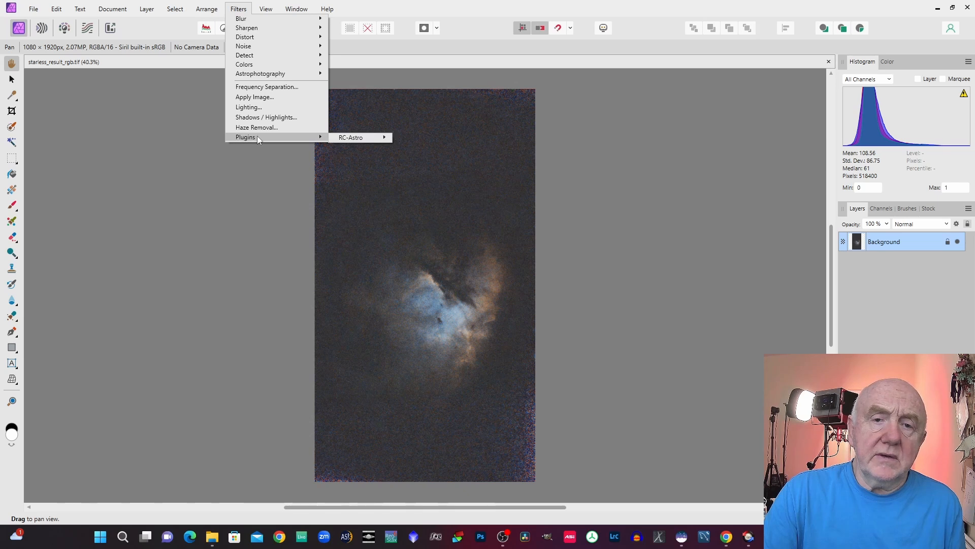
mouse_move(360, 138)
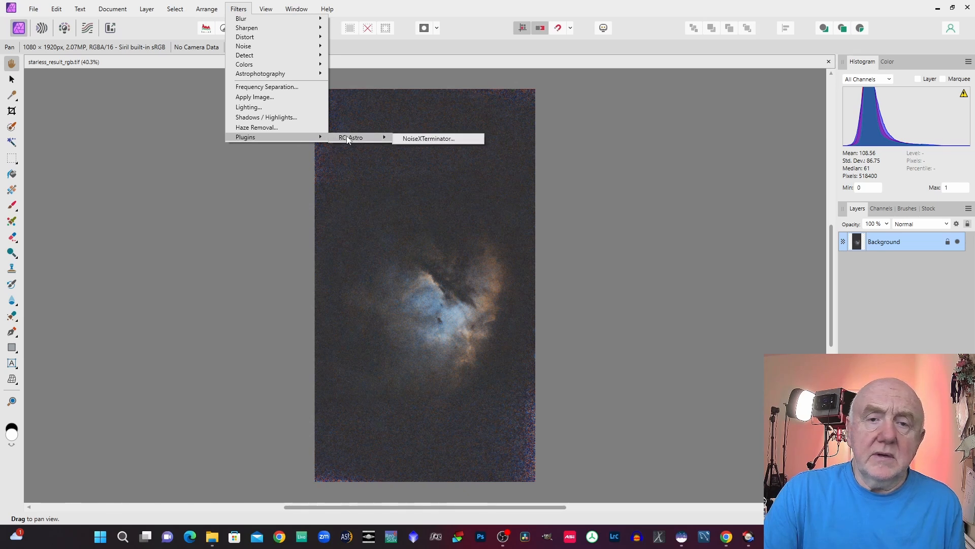
left_click(417, 139)
left_click_drag(487, 154, 665, 130)
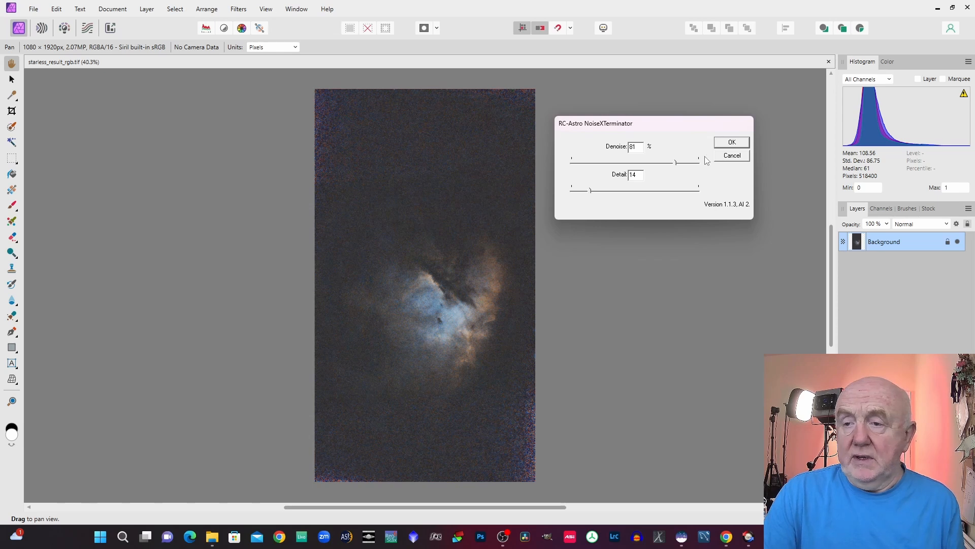
left_click(732, 143)
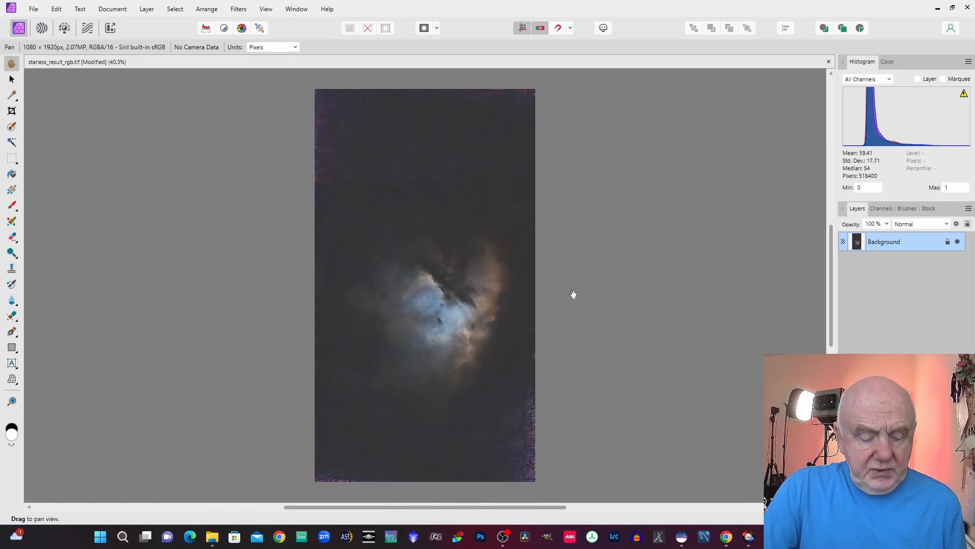
Apply an Unsharp Mask with radius 0.6 px, factor 1.513 and threshold 0%, checking it in a split before/after view.
scroll(529, 312, "up", 2)
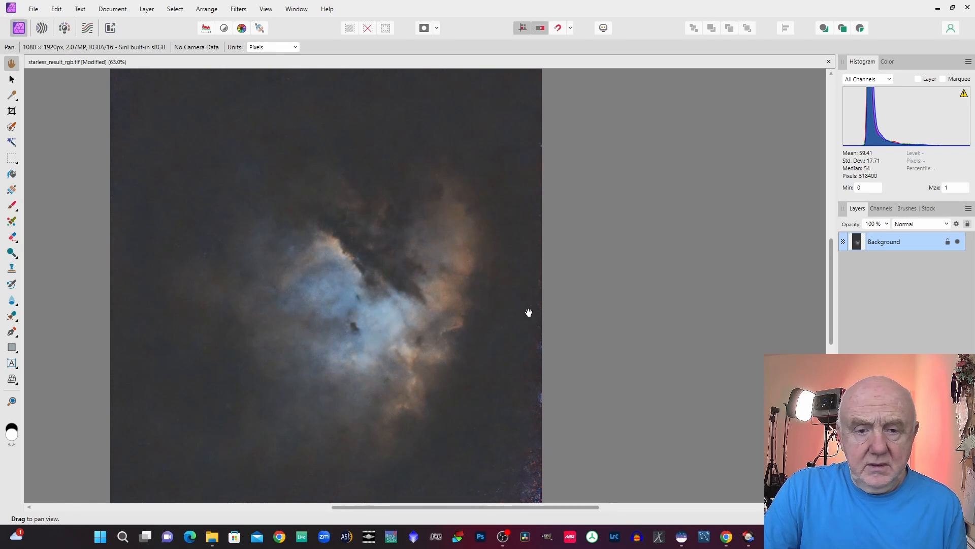
scroll(529, 313, "down", 1)
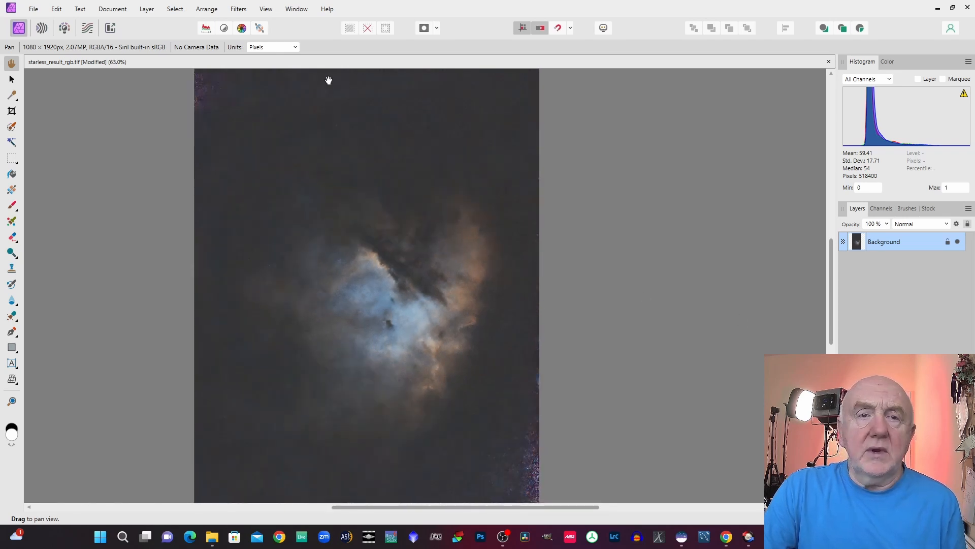
left_click(239, 9)
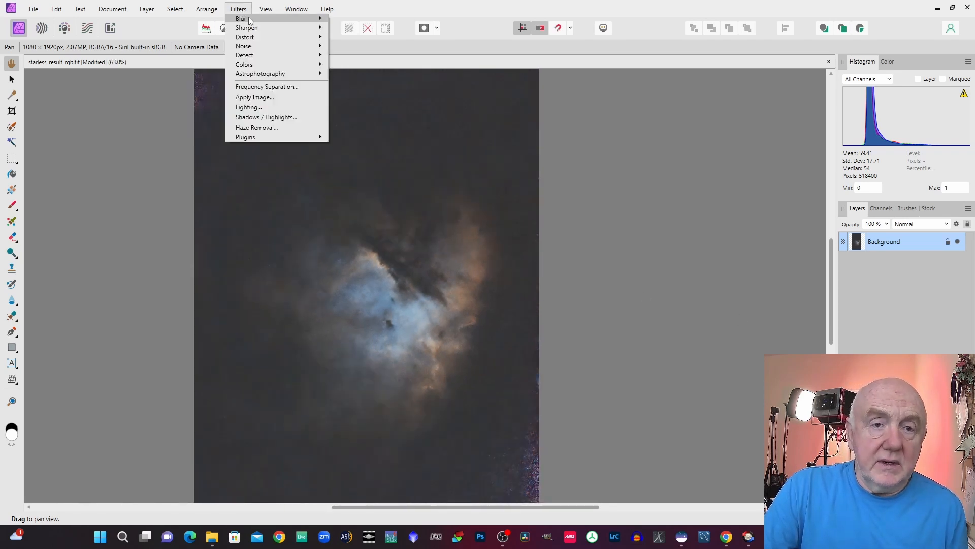
mouse_move(252, 30)
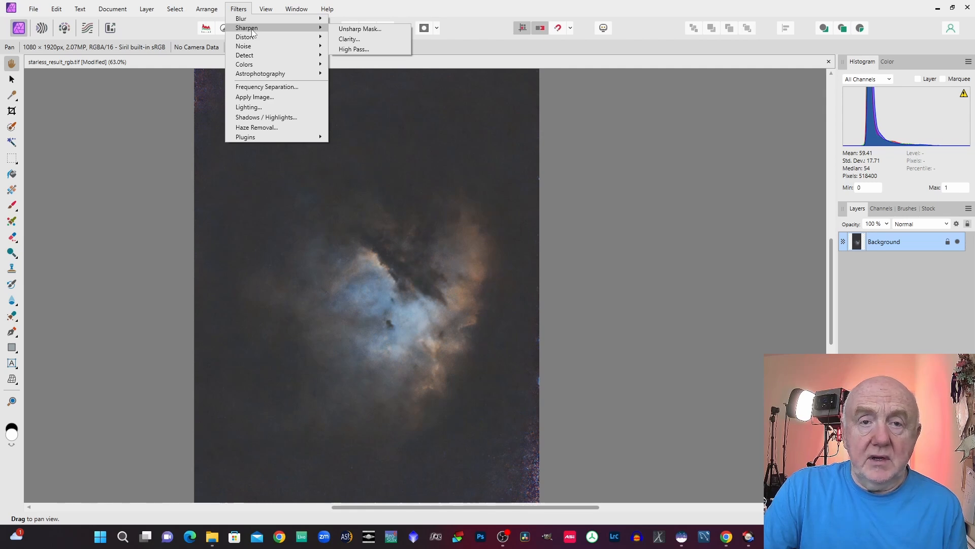
left_click(372, 31)
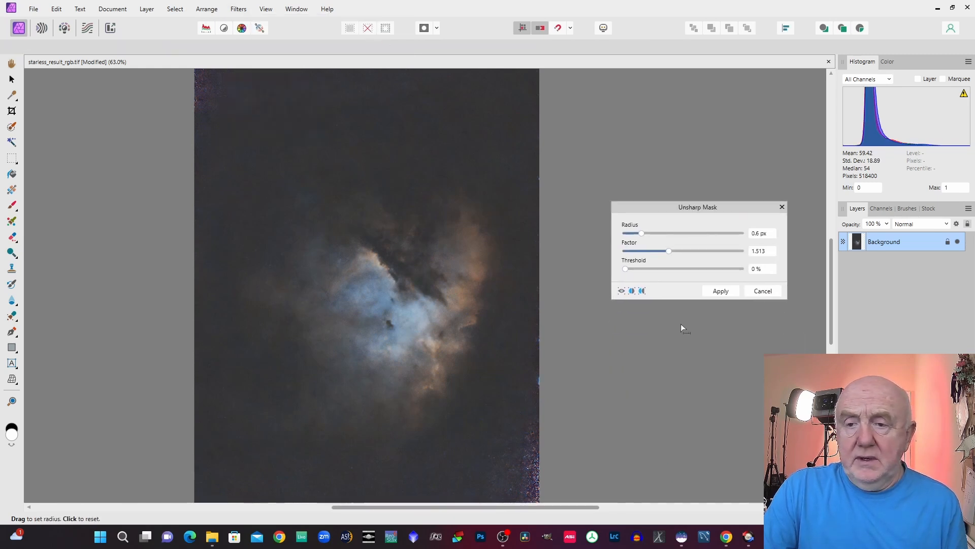
left_click(633, 292)
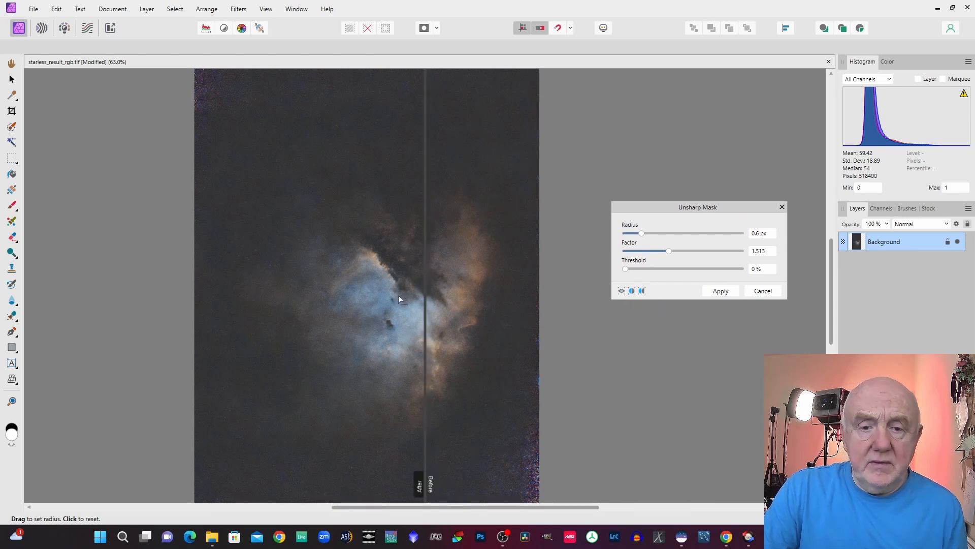
left_click_drag(425, 232, 324, 249)
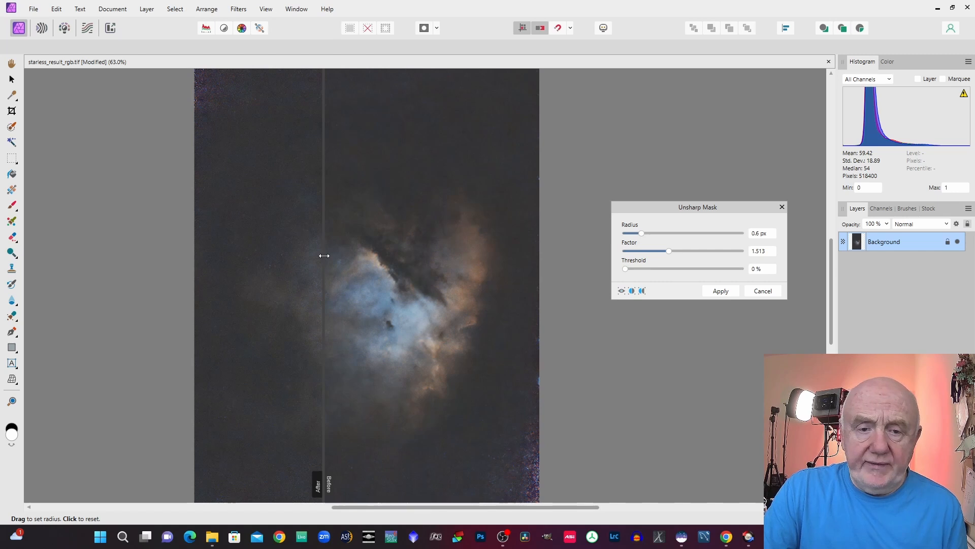
left_click_drag(324, 256, 472, 264)
left_click(721, 290)
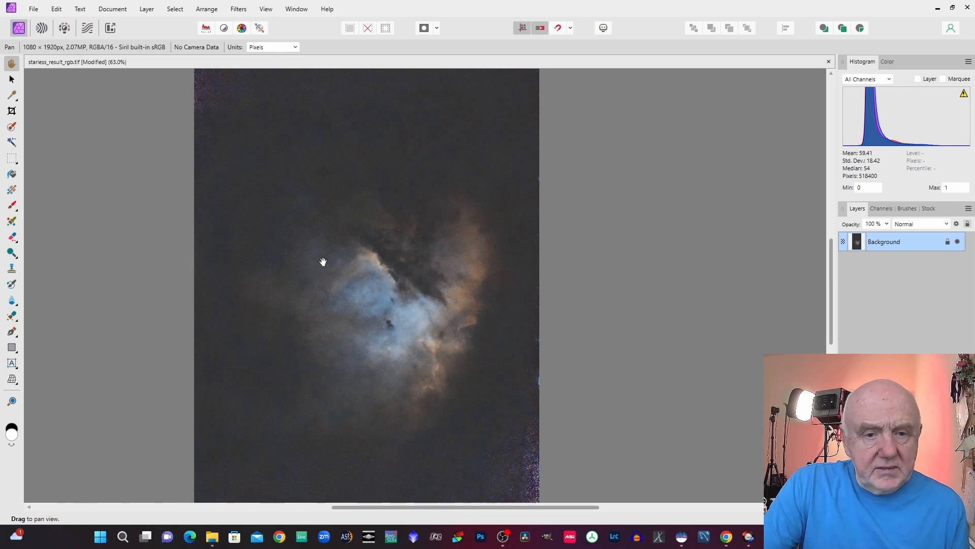
Clone clean sky over the noisy upper-left edge and upper-right corner of the image with a 254 px clone brush at 80% hardness.
key("ctrl+0")
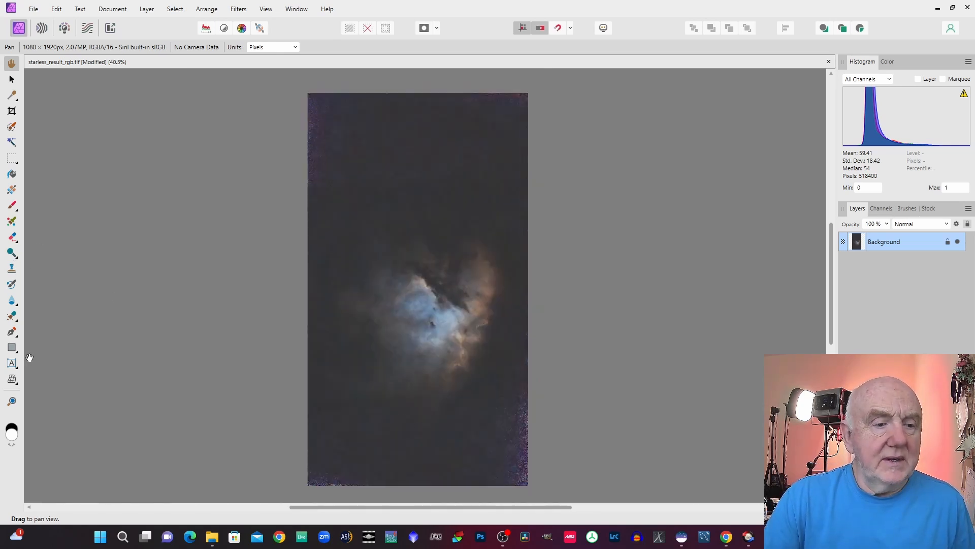
left_click(12, 269)
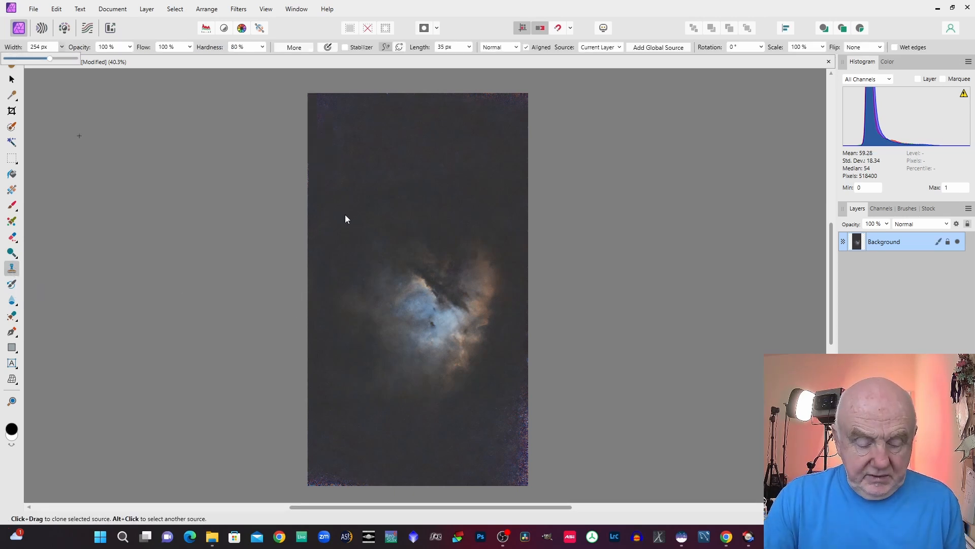
left_click(345, 214, "alt")
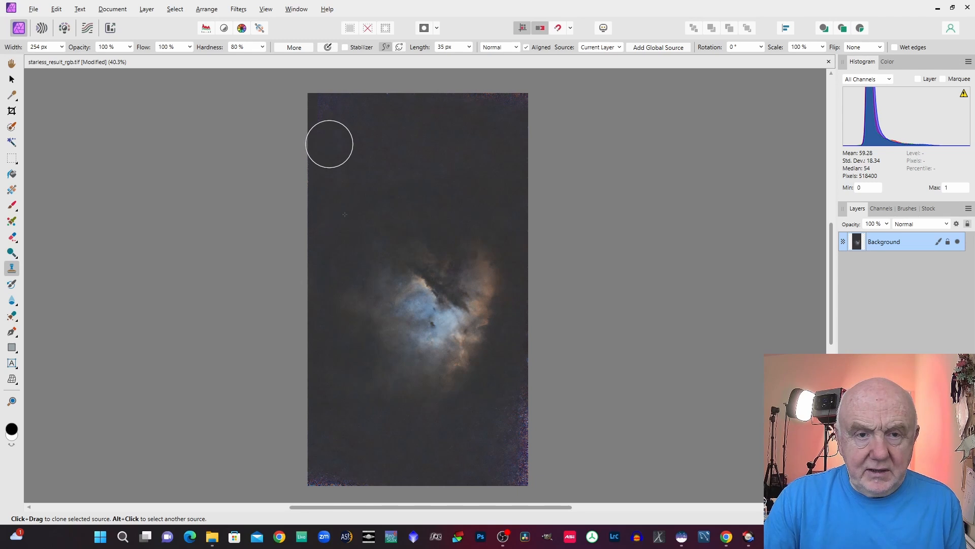
mouse_move(329, 143)
left_mouse_down()
mouse_move(322, 111)
mouse_move(351, 120)
mouse_move(340, 109)
left_mouse_up()
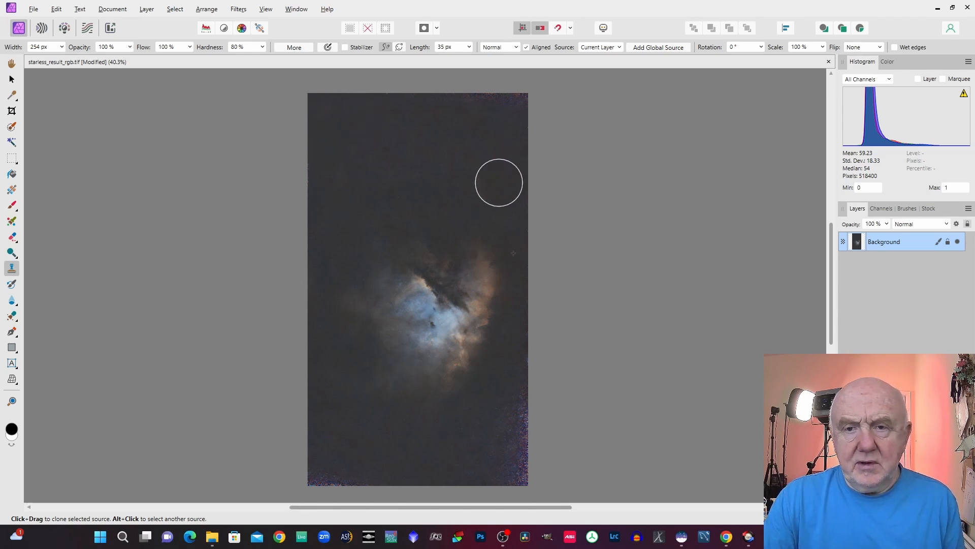
left_click_drag(452, 102, 522, 102)
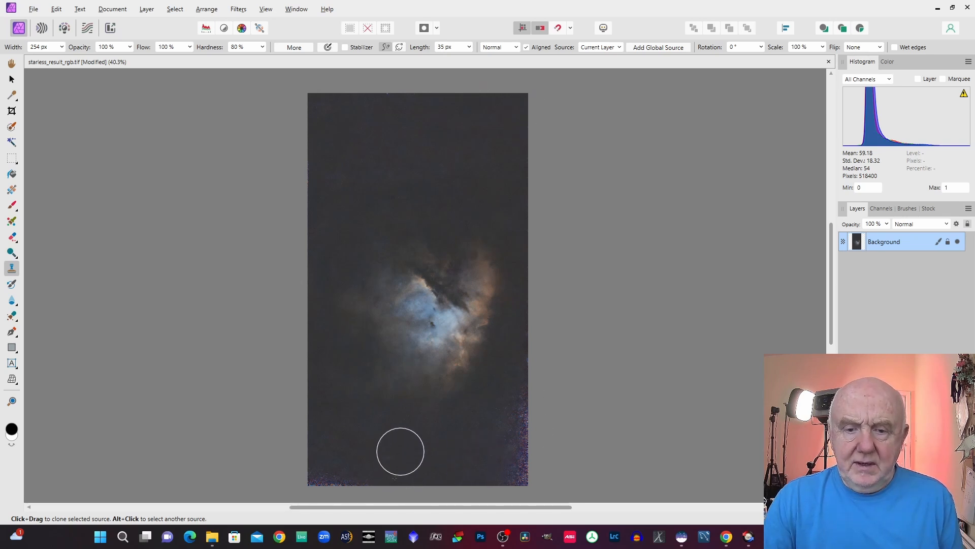
Clone clean background over the noisy bottom edge, lower-right corner and lower right edge of the image, resampling the source nearby.
left_click(401, 451)
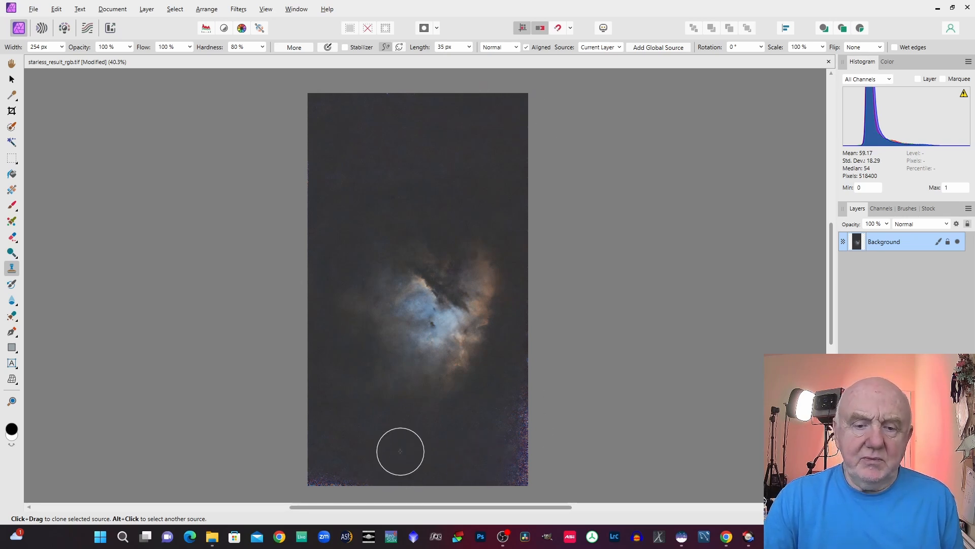
mouse_move(399, 450)
left_mouse_down()
mouse_move(306, 473)
mouse_move(306, 462)
left_mouse_up()
left_click(403, 452, "alt")
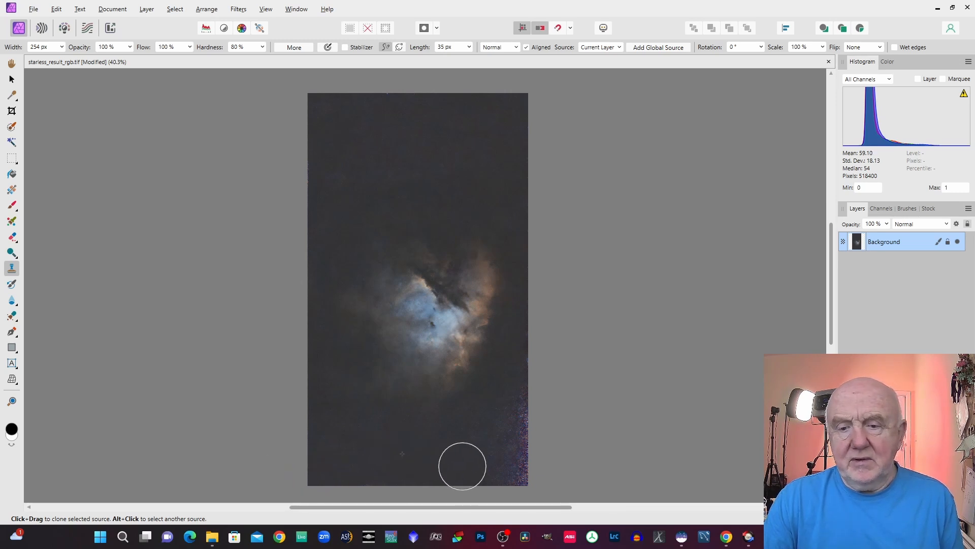
mouse_move(461, 462)
left_mouse_down()
mouse_move(525, 472)
mouse_move(462, 468)
mouse_move(463, 454)
mouse_move(528, 446)
mouse_move(478, 466)
mouse_move(479, 456)
mouse_move(469, 459)
mouse_move(526, 399)
left_mouse_up()
left_click(463, 453, "alt")
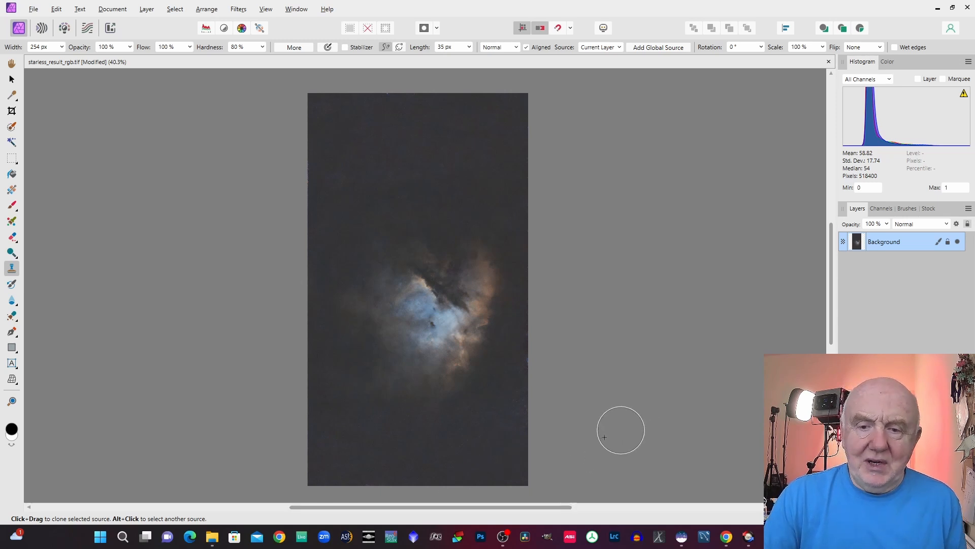
left_click(489, 456)
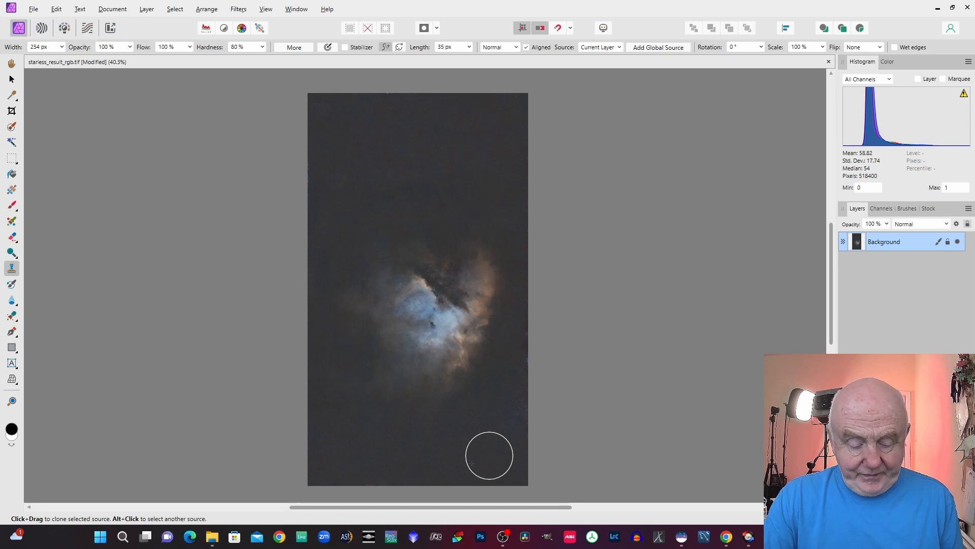
left_click(490, 455, "alt")
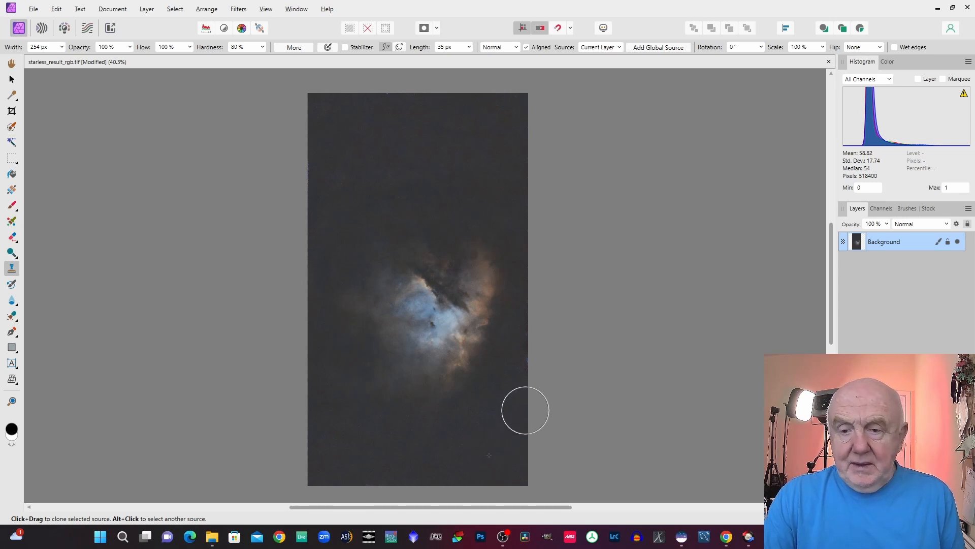
left_click_drag(526, 405, 533, 355)
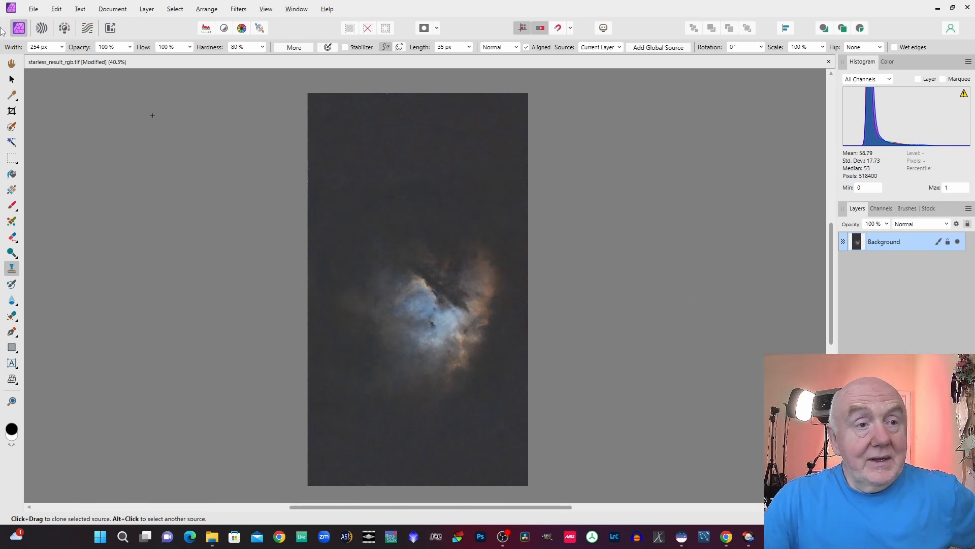
Export the cleaned image as a TIFF named starless_result_rgb2.tiff in the NGC 281 folder.
left_click(33, 9)
left_click(45, 272)
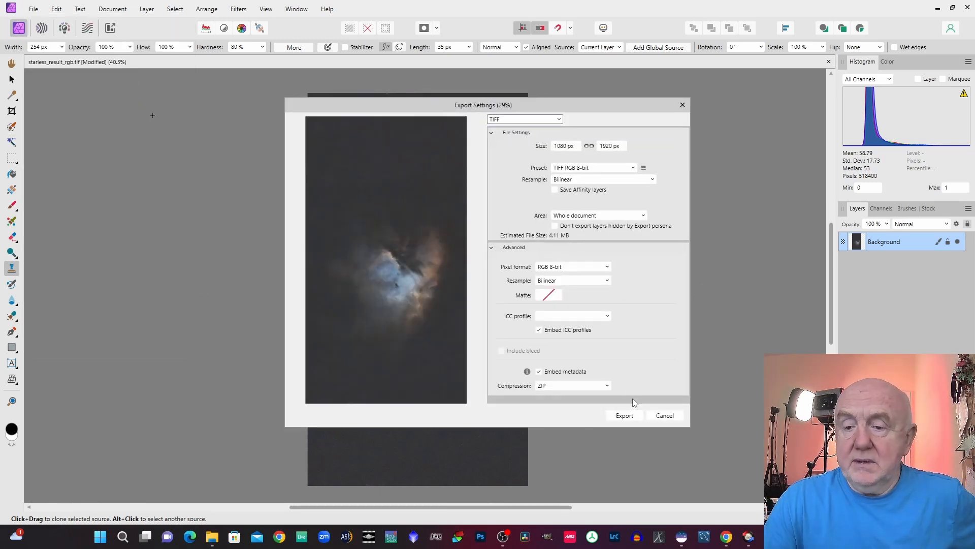
left_click(631, 419)
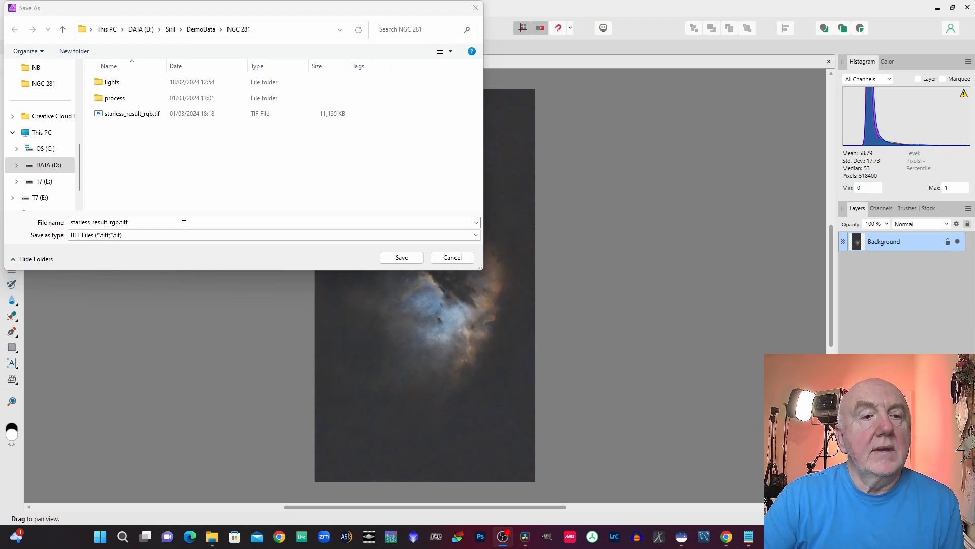
left_click(119, 223)
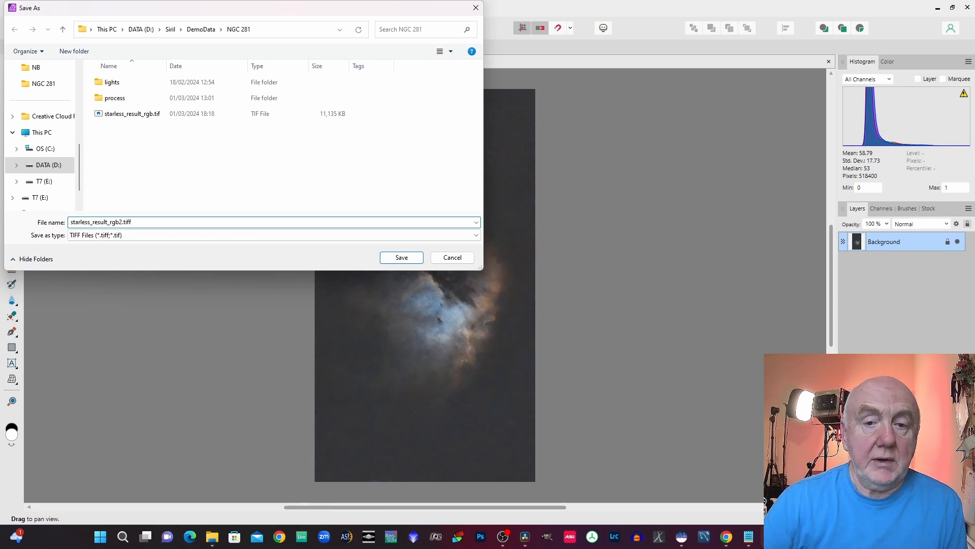
left_click(403, 259)
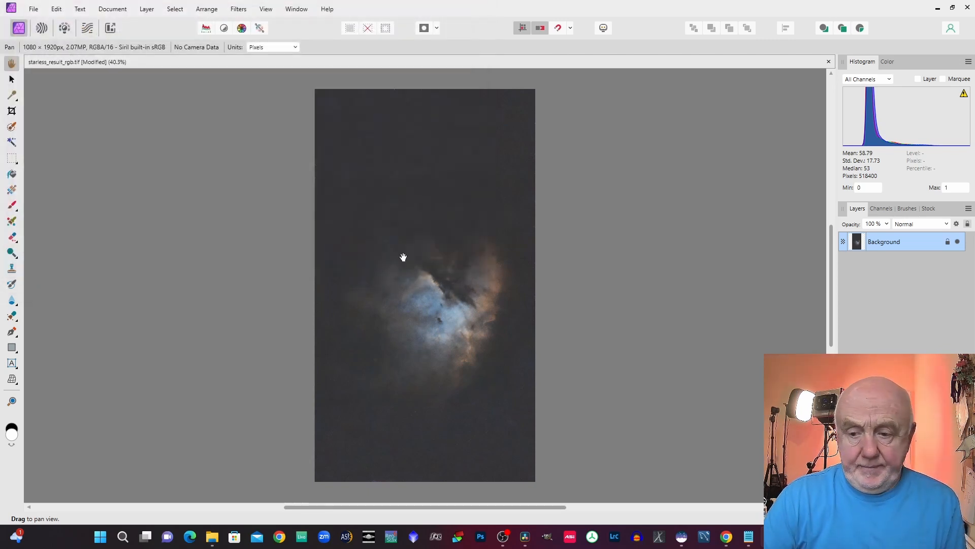
Switch to Siril and open starless_result_rgb2.tiff from the NGC 281 folder.
left_click(684, 541)
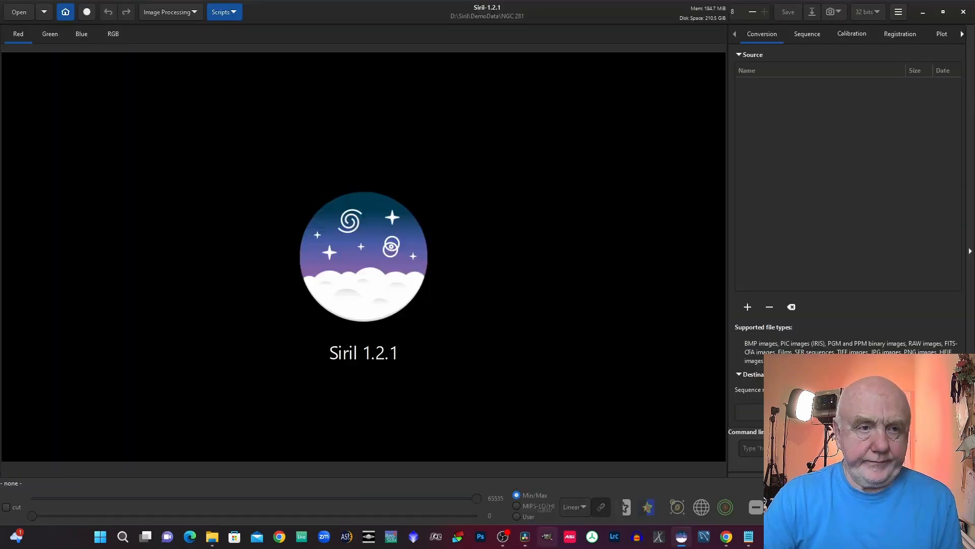
left_click(20, 11)
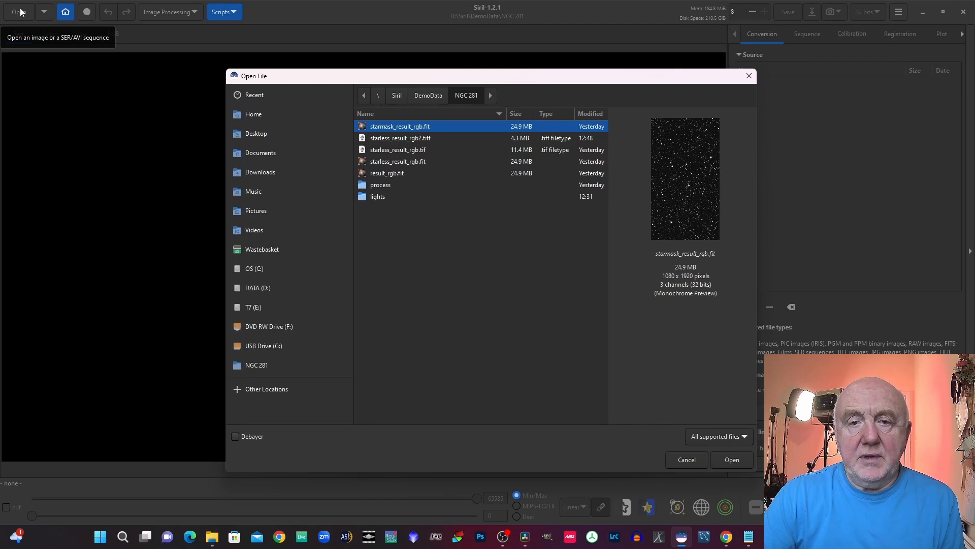
left_click(422, 139)
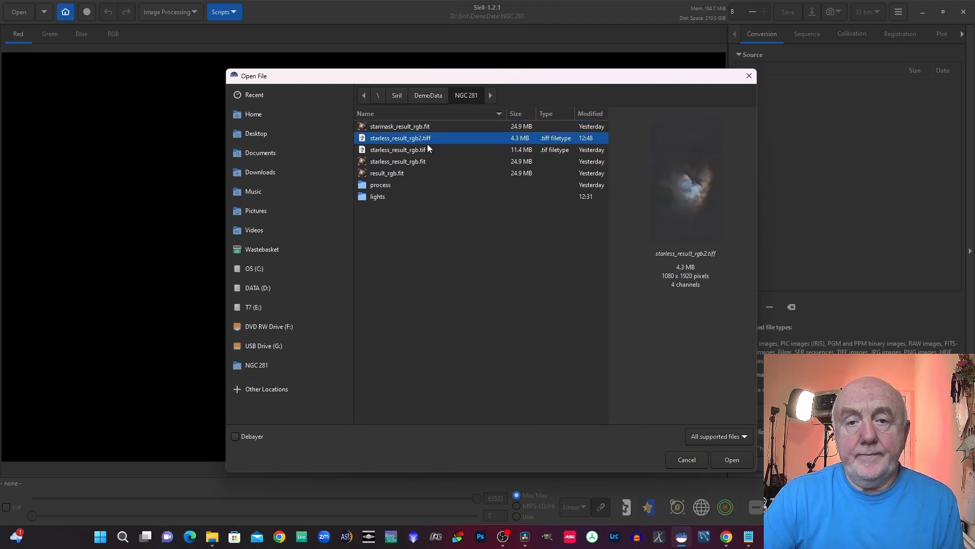
left_click(730, 460)
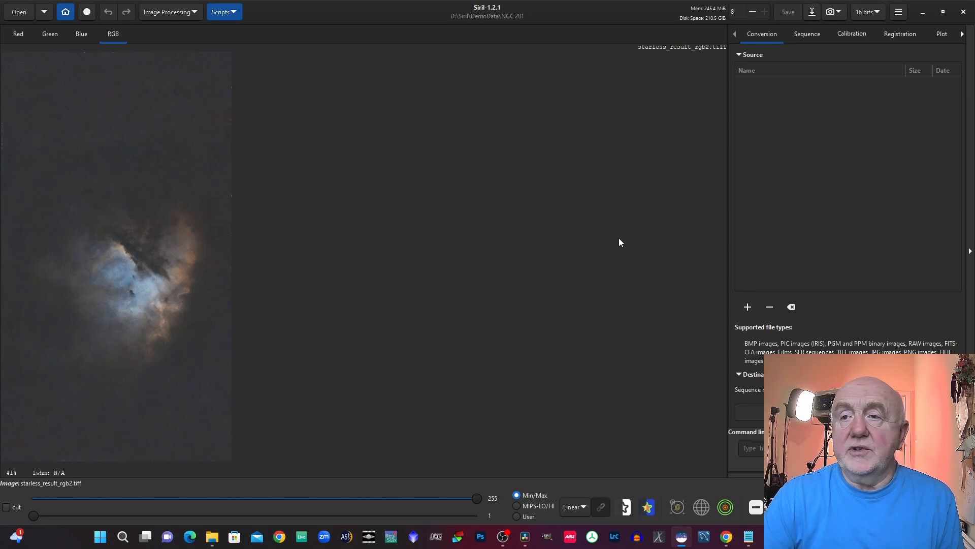
Save the opened starless image as a FITS file in 32-bit floating point format, keeping the name starless_result_rgb2.
left_click(813, 12)
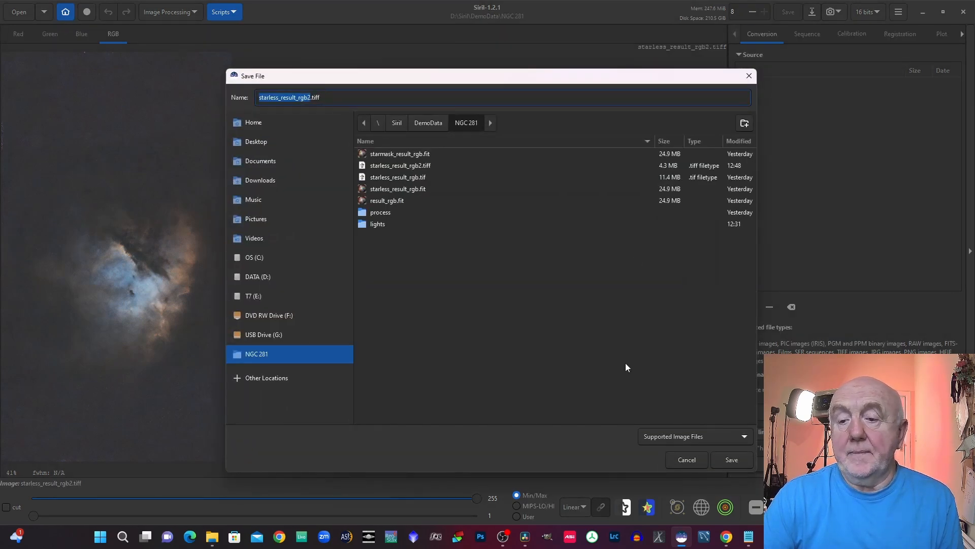
left_click(682, 436)
left_click(673, 349)
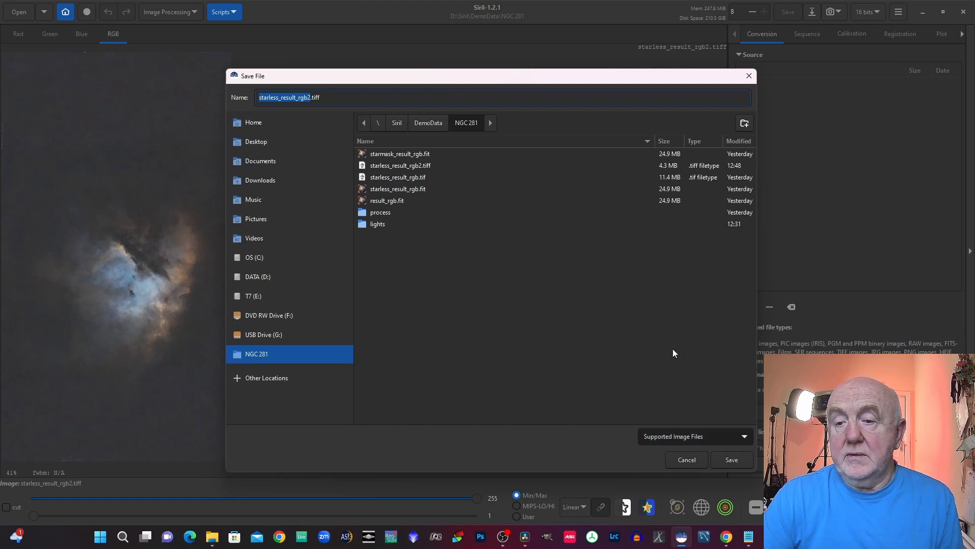
left_click(733, 459)
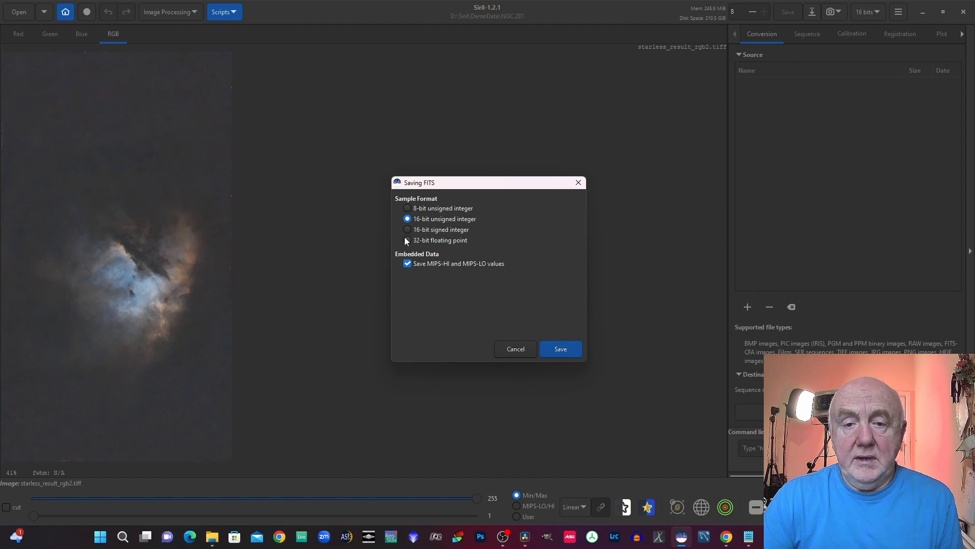
left_click(552, 351)
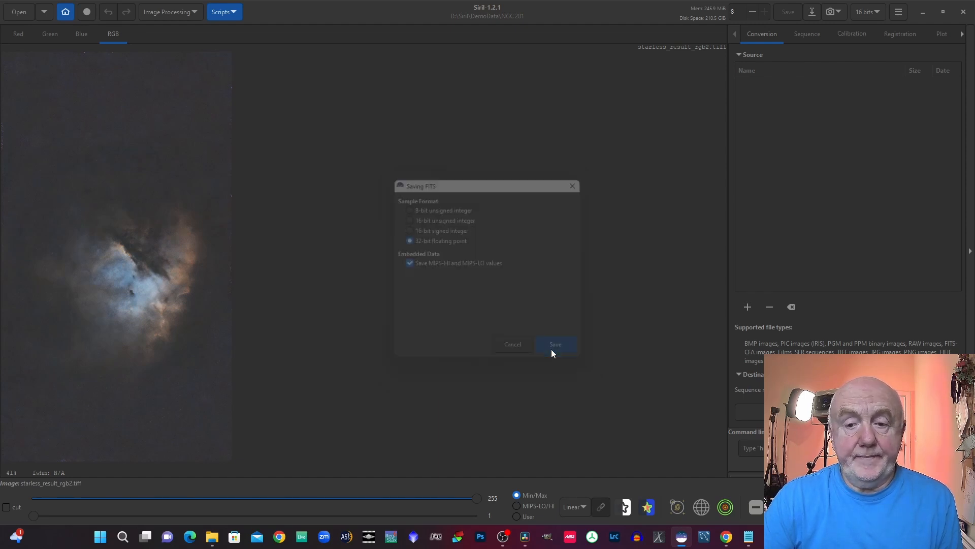
Open the 32-bit starless_result_rgb2.fit from the NGC 281 folder.
left_click(24, 12)
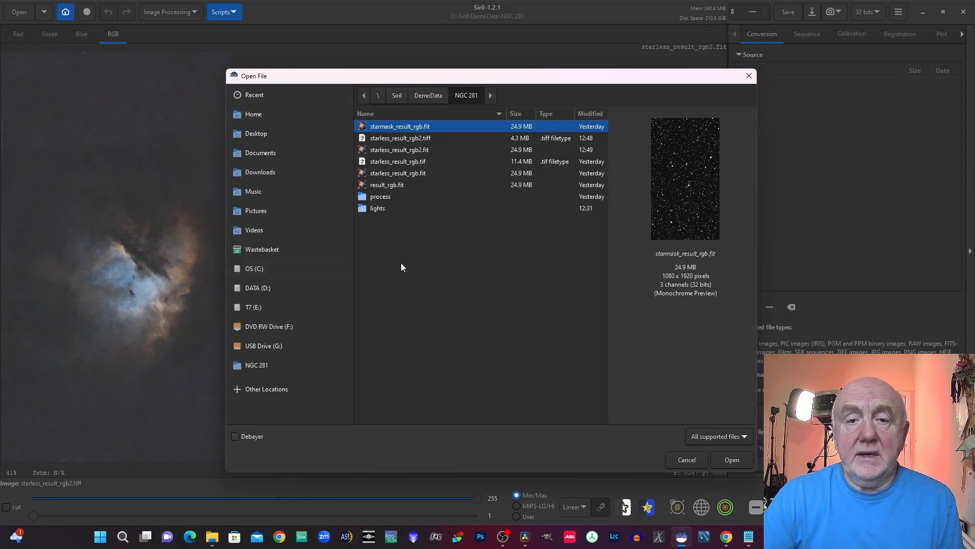
left_click(401, 151)
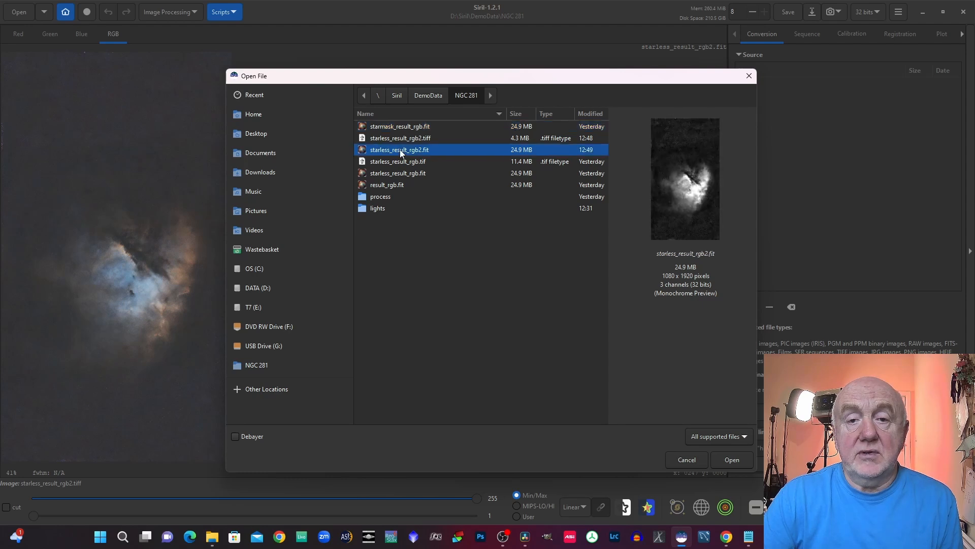
left_click(726, 457)
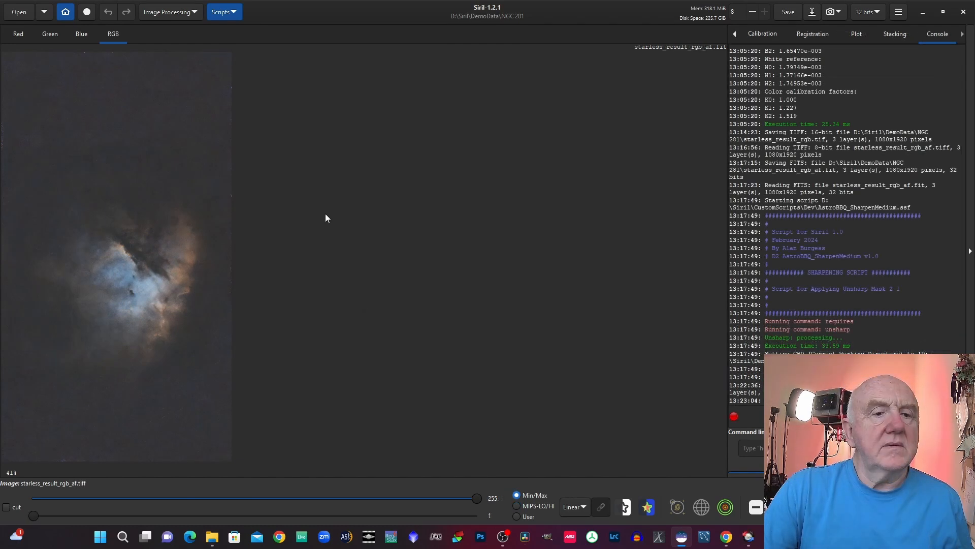
Start a Generalised Hyperbolic Stretch with the generalised hyperbolic transform type and the independent channel values colour model.
left_click(162, 14)
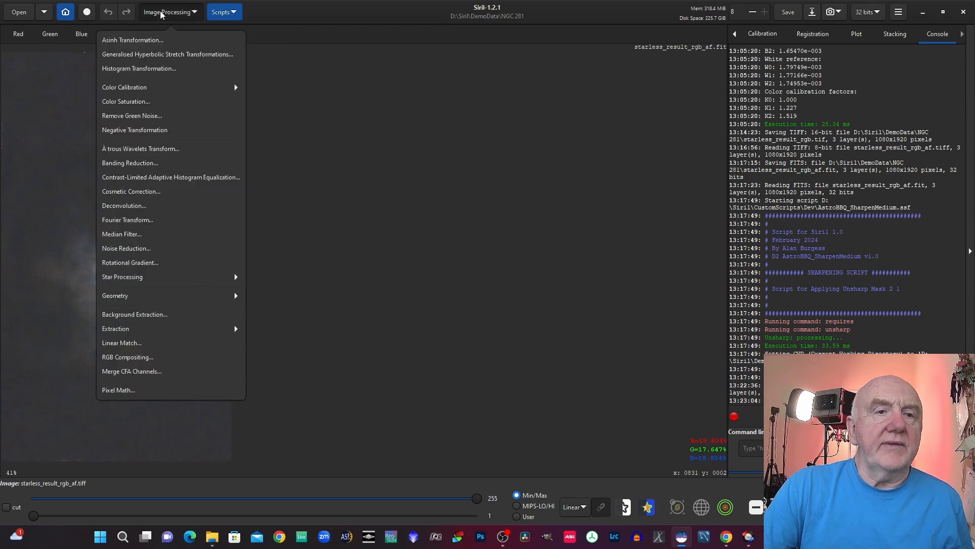
left_click(172, 54)
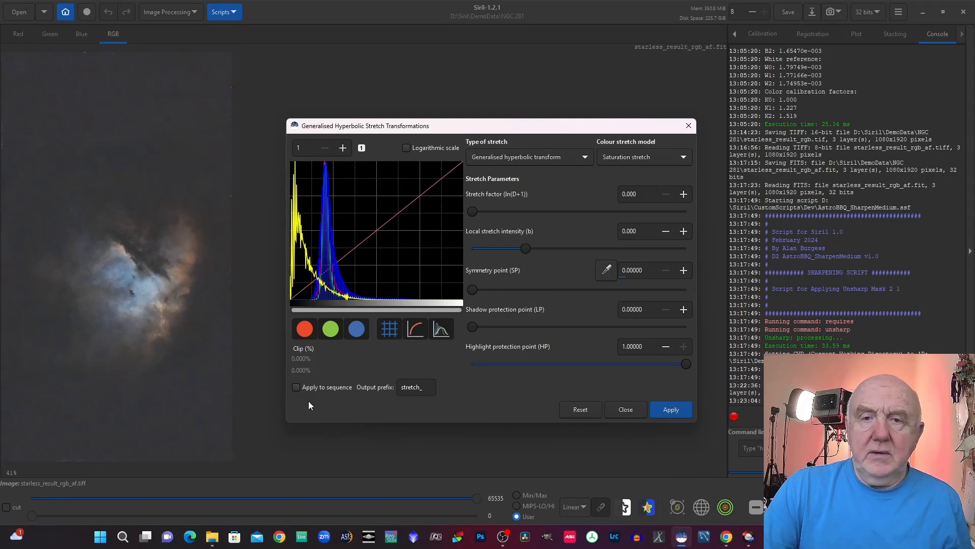
left_click(629, 157)
left_click(629, 157)
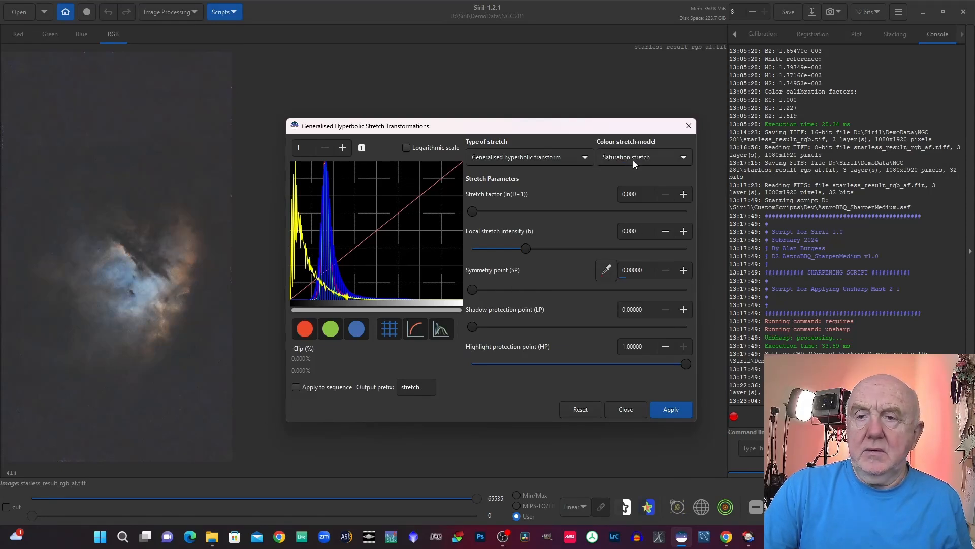
left_click(632, 158)
left_click(632, 114)
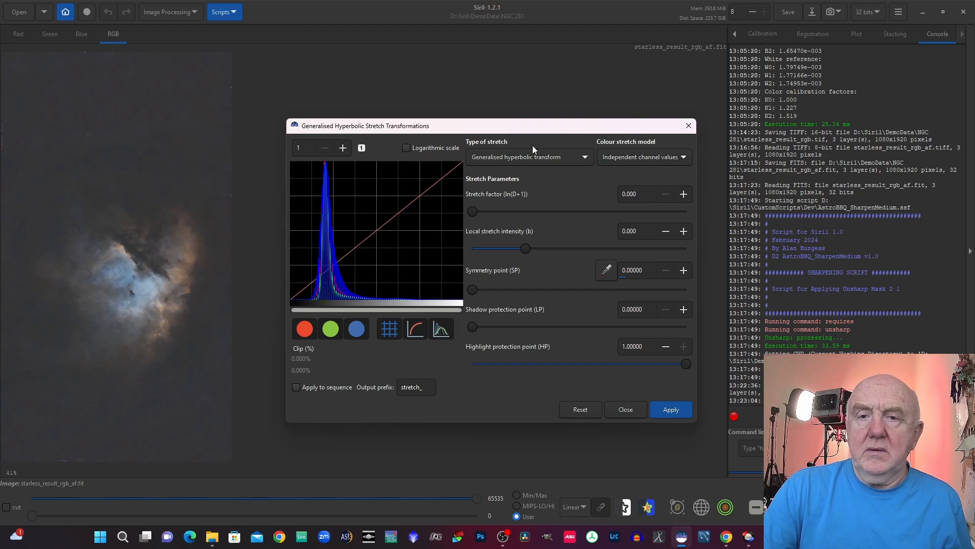
left_click(520, 157)
left_click(507, 160)
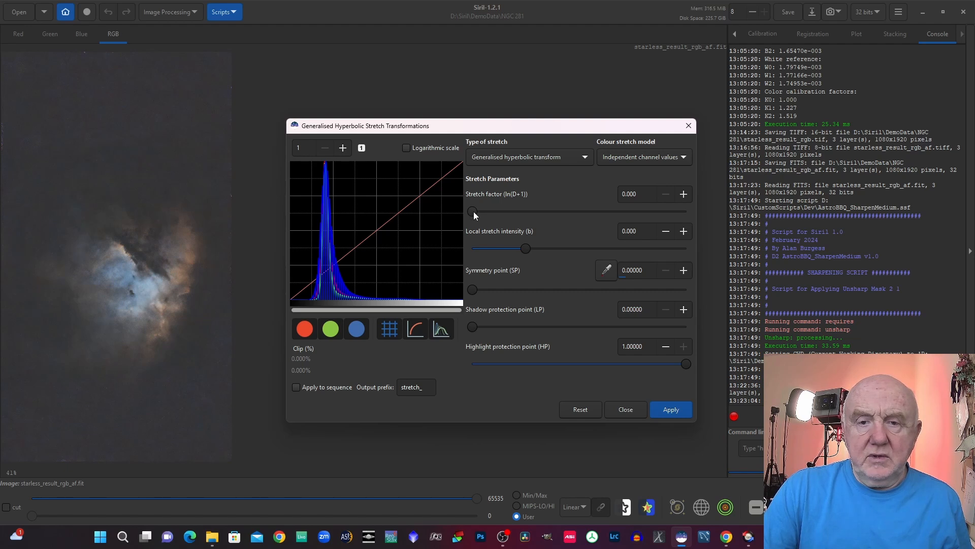
Apply the stretch to the nebula with stretch factor 0.979, local stretch intensity 1.348 and symmetry point 0.34845.
left_click_drag(473, 212, 489, 210)
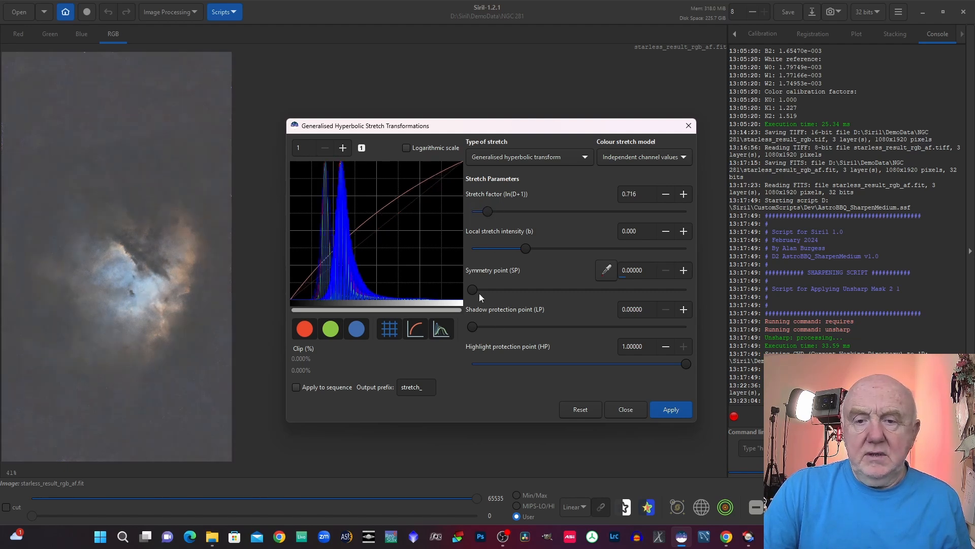
left_click_drag(473, 291, 540, 291)
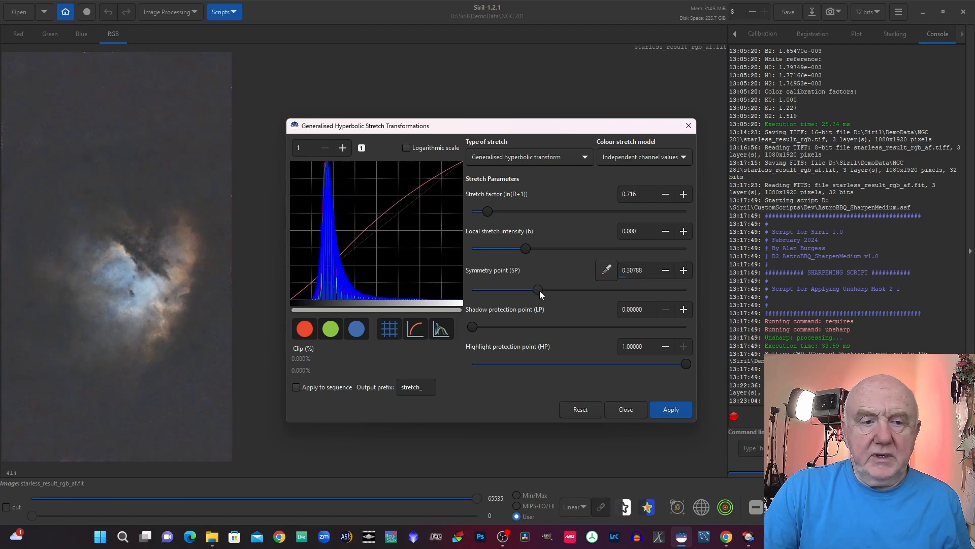
left_click_drag(526, 247, 542, 247)
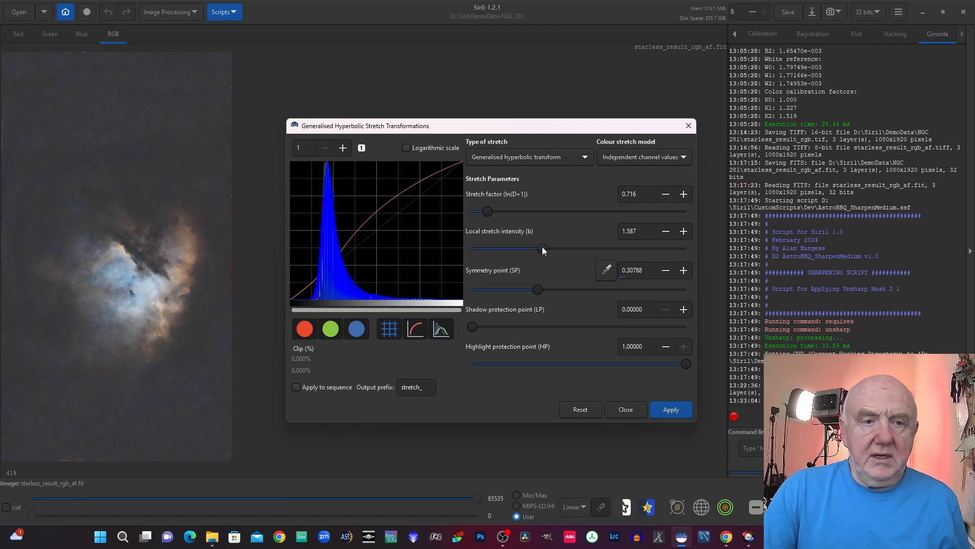
mouse_move(541, 288)
left_mouse_down()
mouse_move(556, 289)
mouse_move(547, 288)
left_mouse_up()
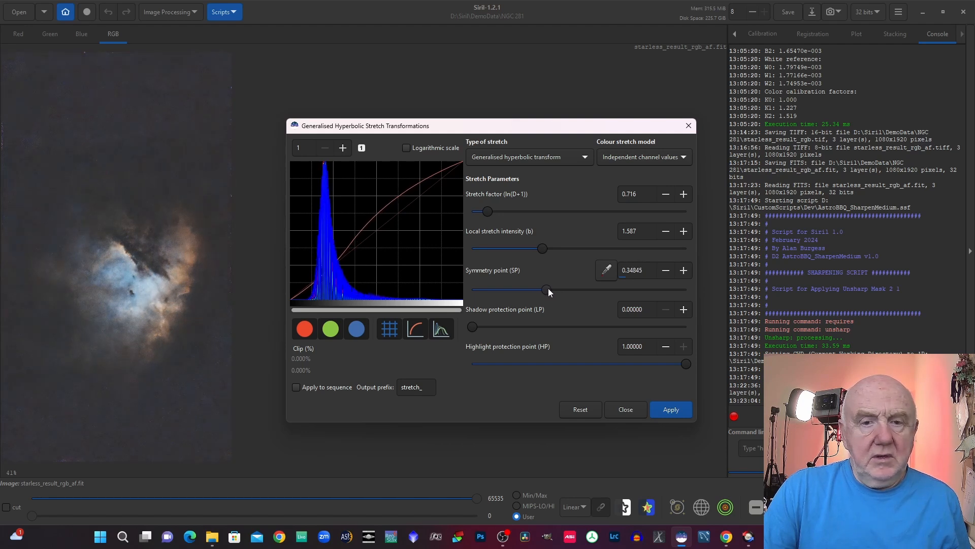
left_click_drag(489, 211, 495, 212)
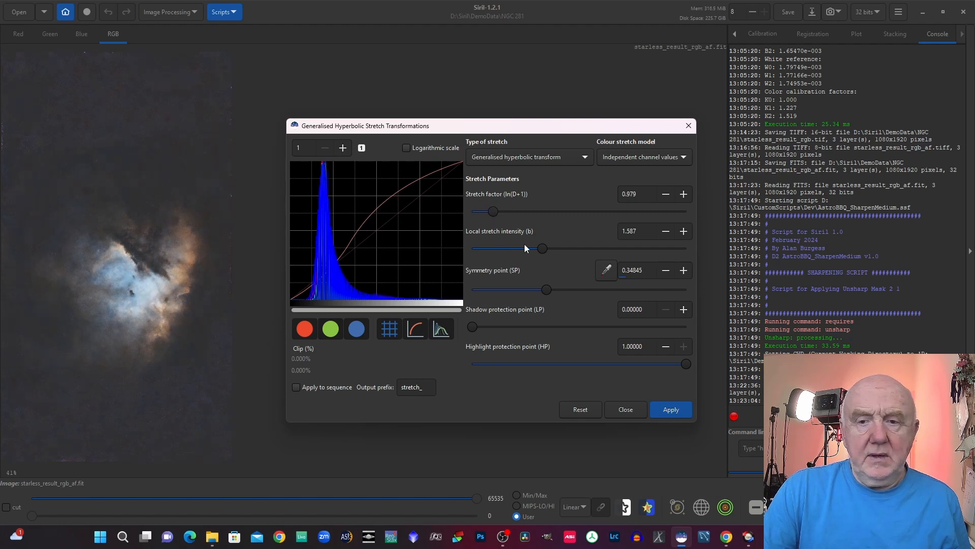
mouse_move(541, 251)
left_mouse_down()
mouse_move(529, 250)
mouse_move(538, 252)
left_mouse_up()
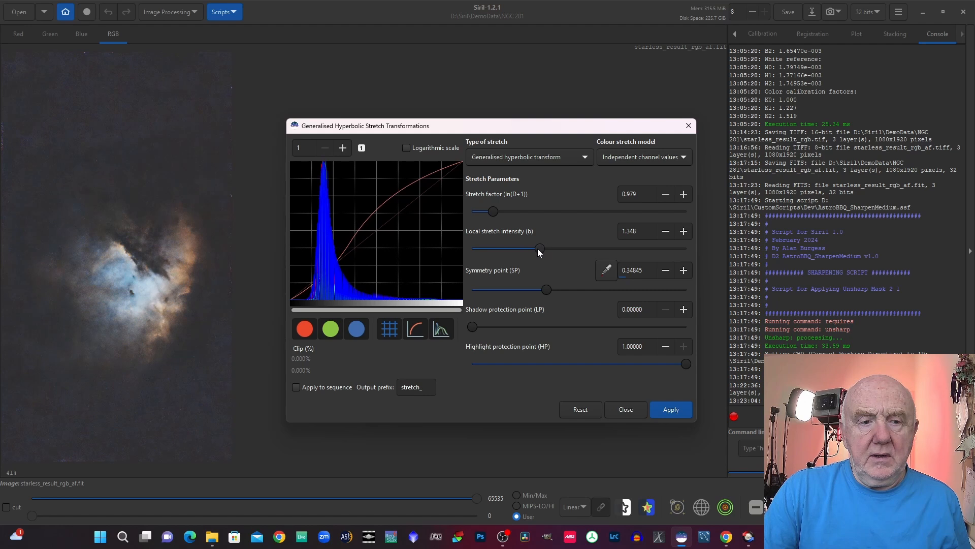
left_click(672, 411)
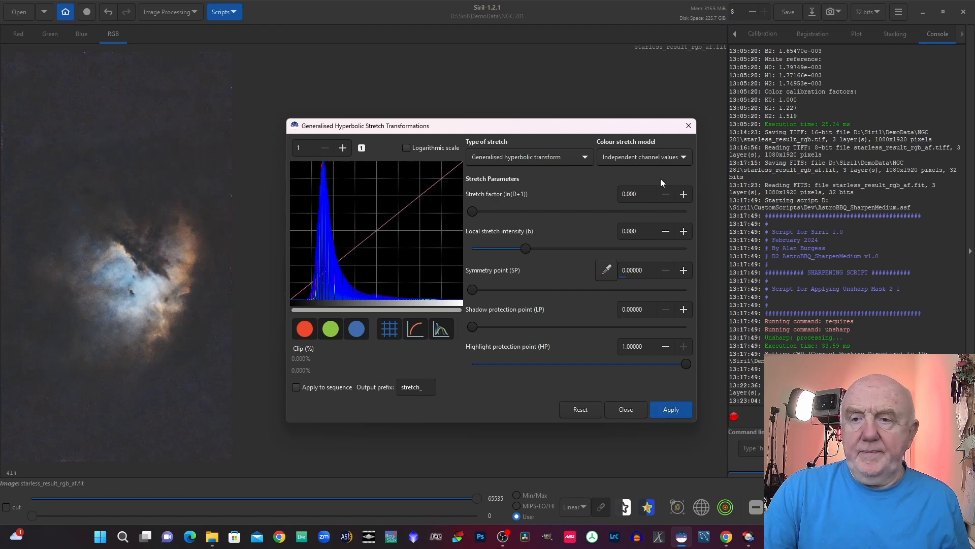
Apply a saturation stretch to the starless image with a stretch factor of 0.883.
left_click(637, 156)
left_click(634, 202)
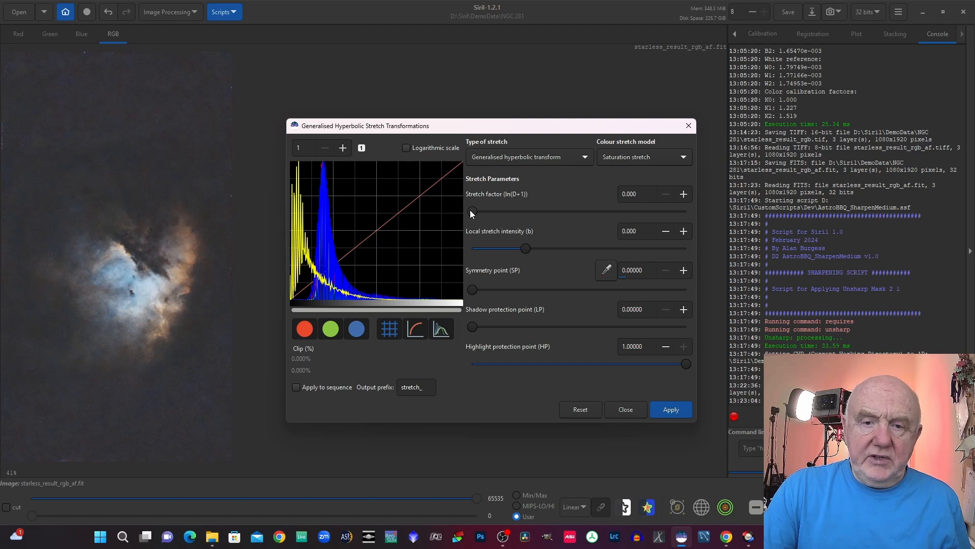
left_click_drag(471, 211, 490, 211)
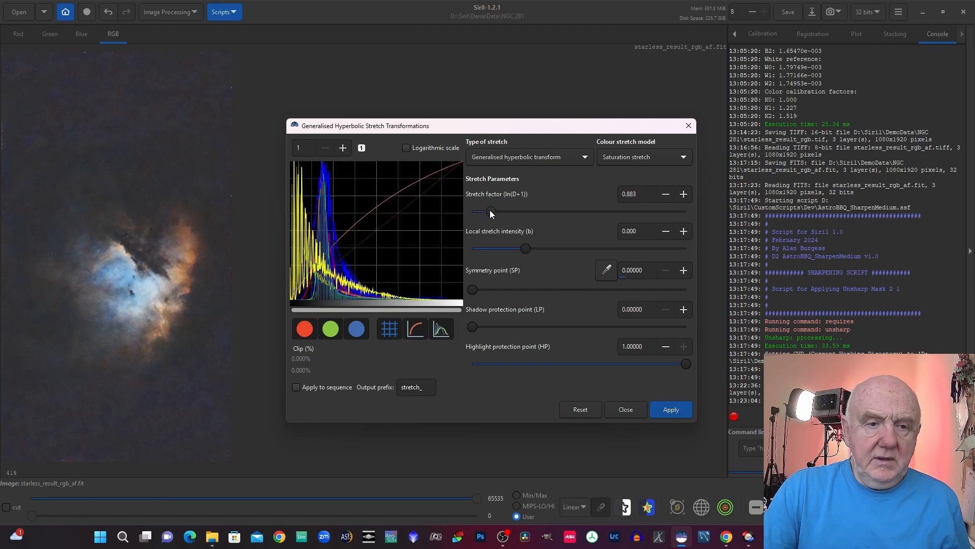
left_click(671, 409)
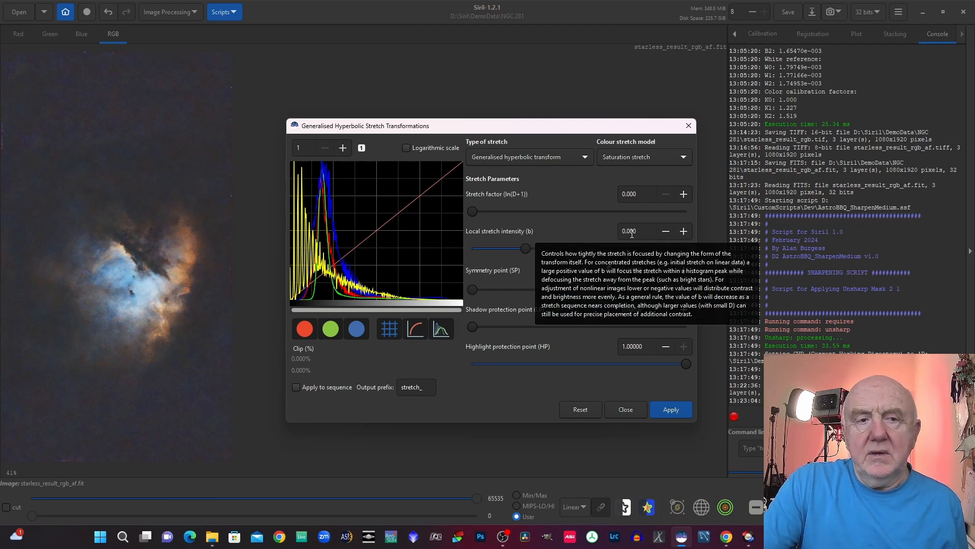
Restrict the stretch to the blue channel, using independent channel values and the inverse generalised hyperbolic transform.
left_click(640, 158)
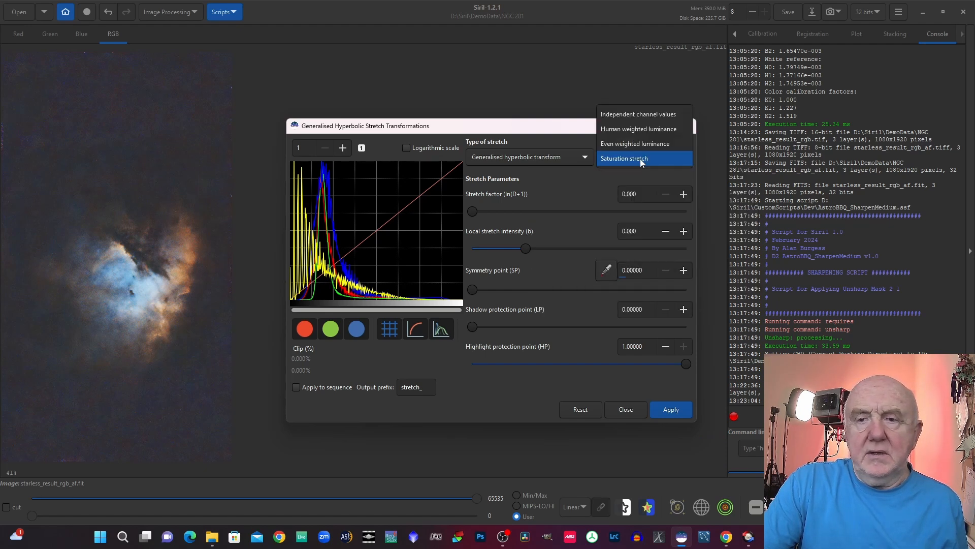
left_click(626, 114)
left_click(305, 329)
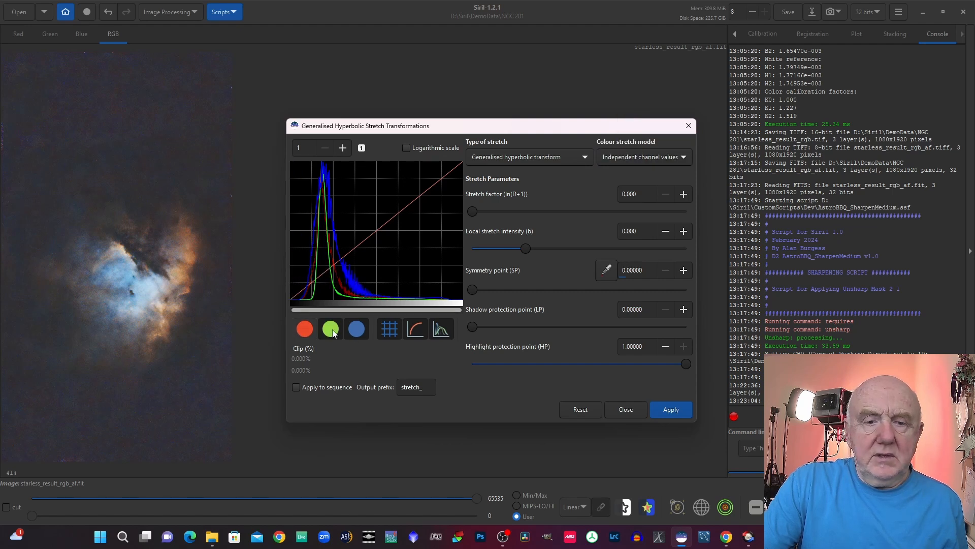
left_click(331, 329)
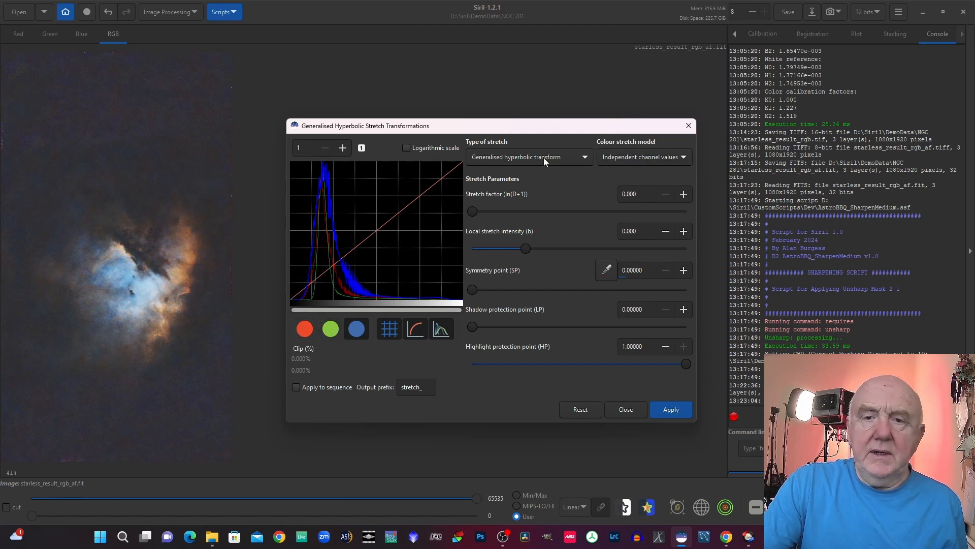
left_click(507, 160)
left_click(505, 173)
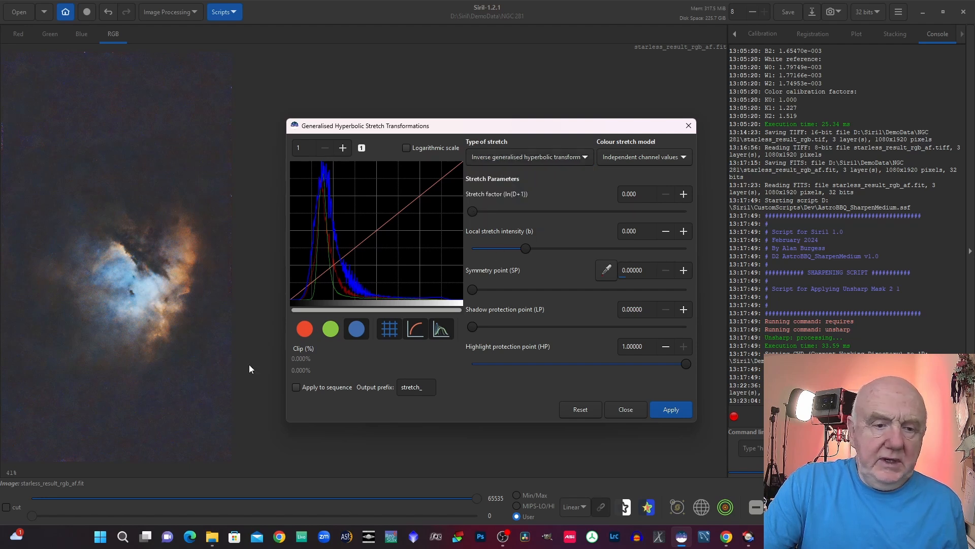
Sample the symmetry point from a background area of about 141 x 112 px below the nebula and apply the inverse stretch with factor 0.477.
left_click_drag(162, 402, 193, 426)
left_click(612, 270)
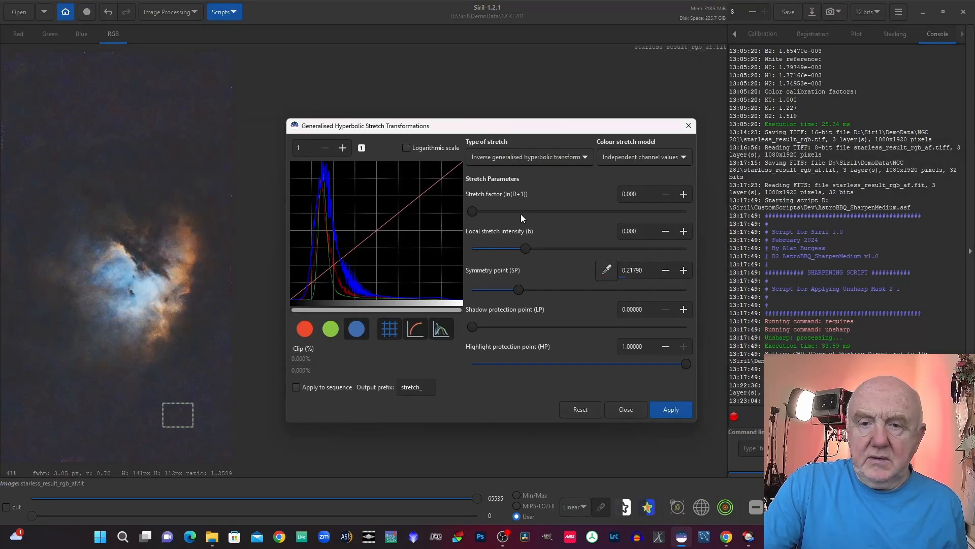
left_click_drag(470, 208, 481, 208)
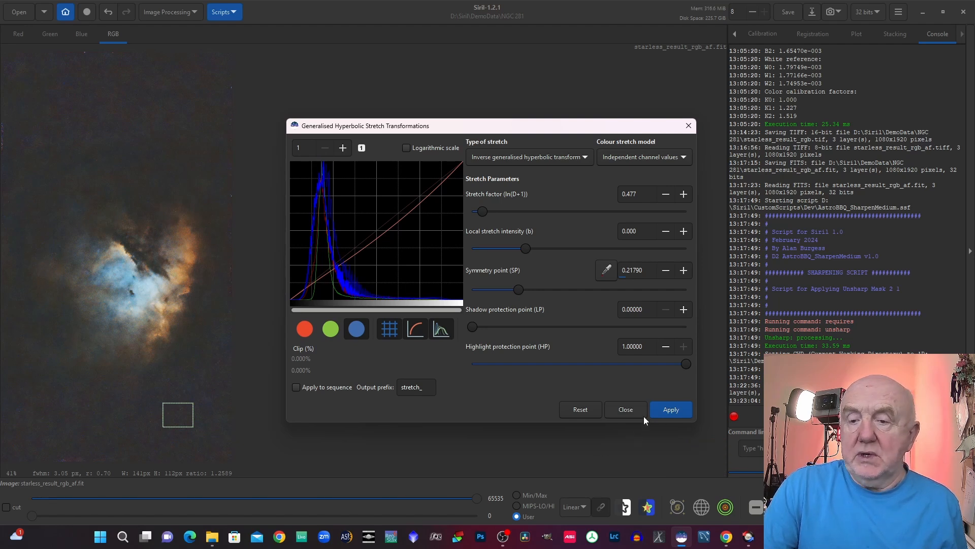
left_click(670, 410)
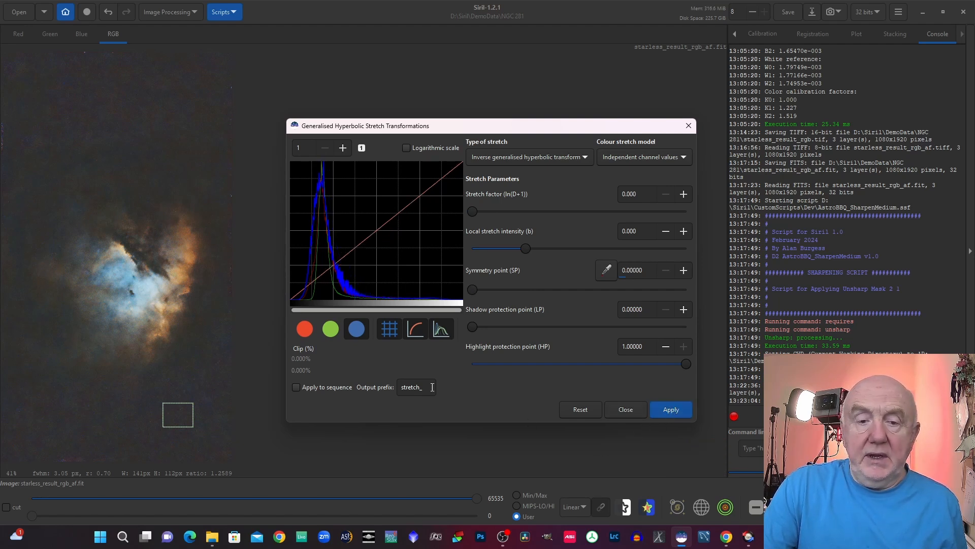
Re-enable the red and green channels and close the Generalised Hyperbolic Stretch dialog.
left_click(306, 328)
left_click(331, 328)
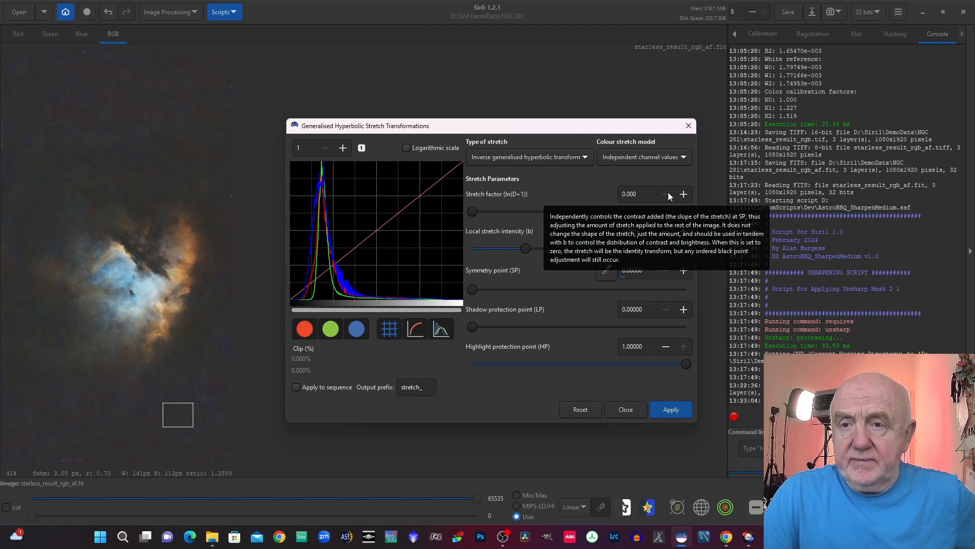
left_click(687, 126)
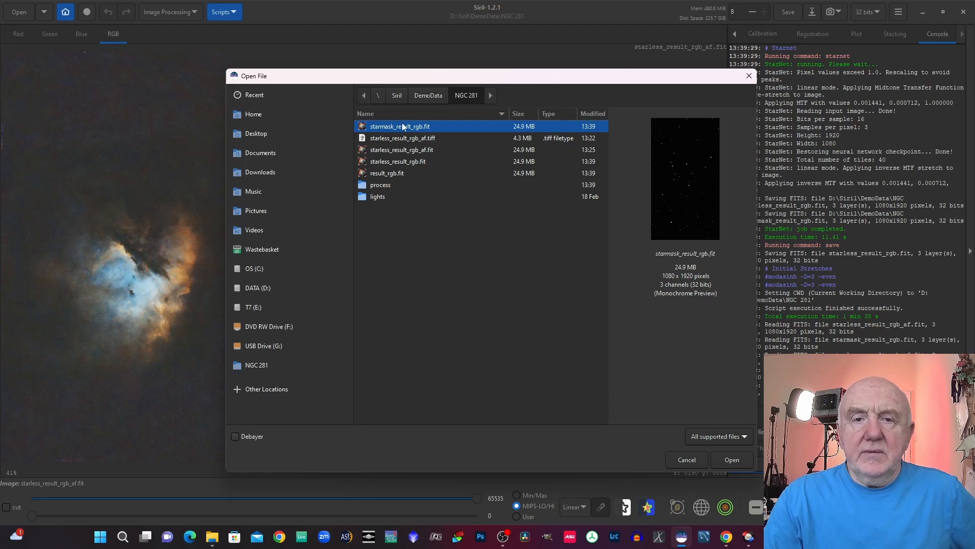
Load starmask_result_rgb.fit and set up a Generalised Hyperbolic Stretch using the independent channel values colour model.
left_click(732, 459)
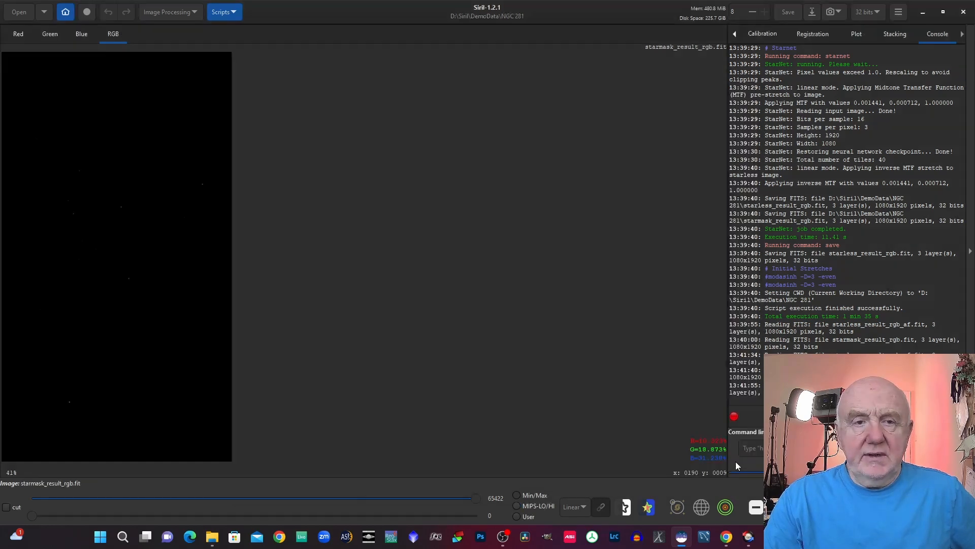
left_click(176, 13)
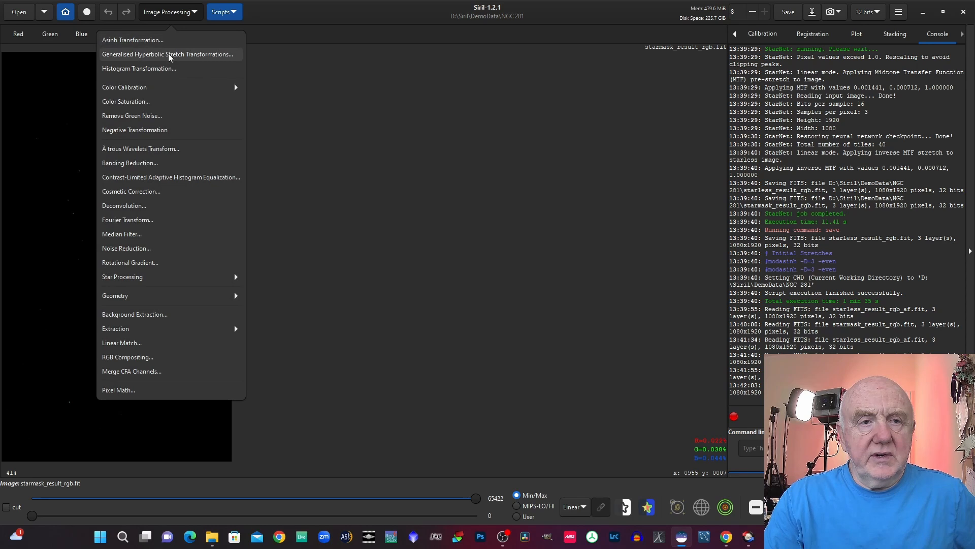
left_click(170, 55)
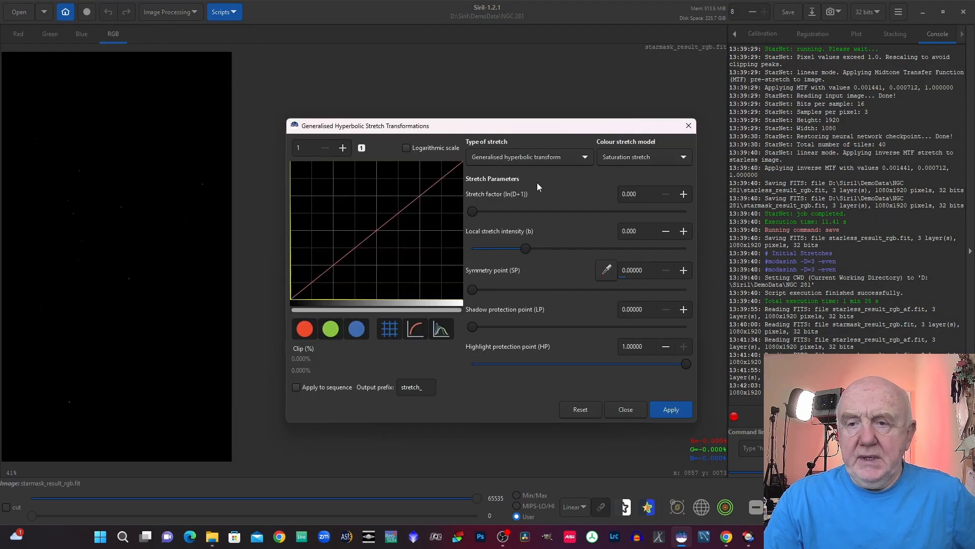
left_click(614, 160)
left_click(637, 119)
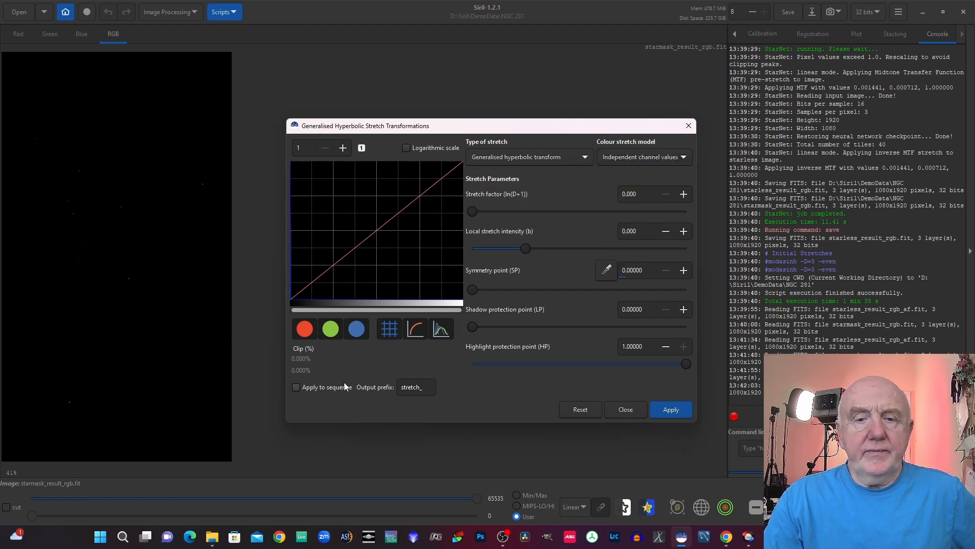
Apply four successive generalised hyperbolic stretches to the star mask with stretch factors of about 1.8 each, and save the file.
left_click_drag(472, 212, 512, 214)
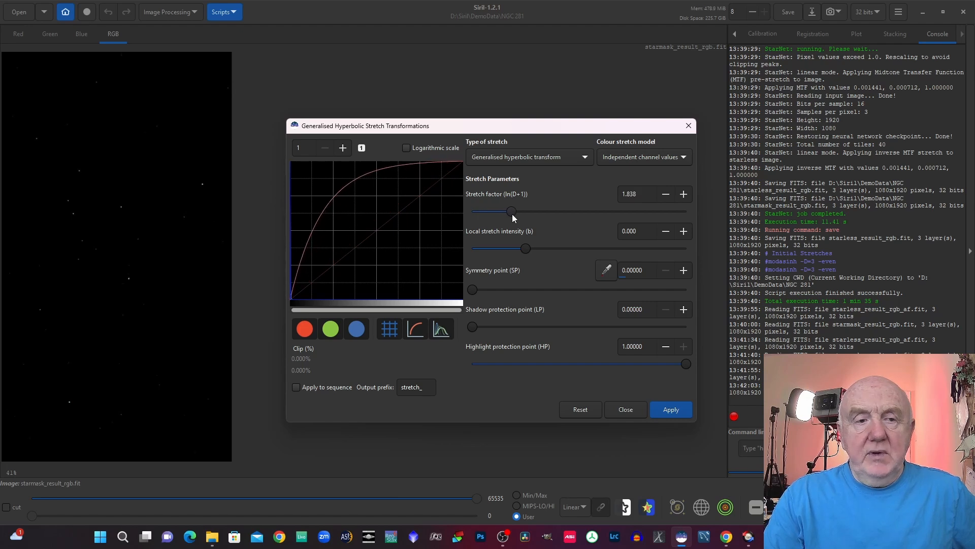
left_click(675, 412)
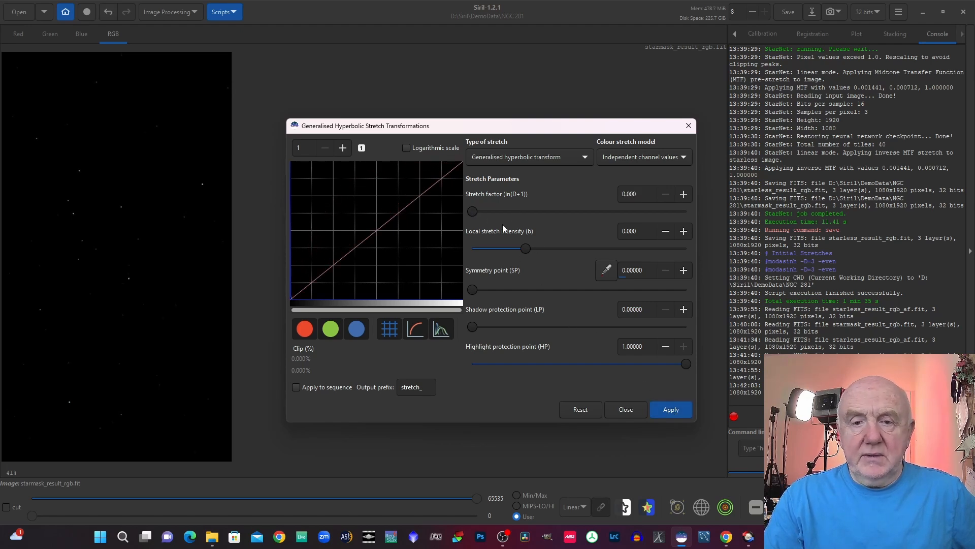
left_click_drag(472, 211, 510, 211)
left_click(665, 409)
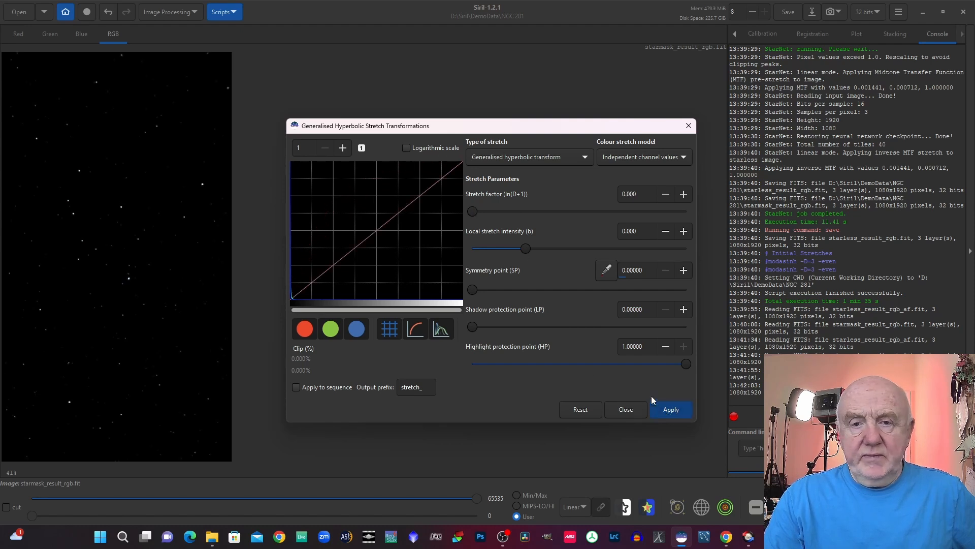
left_click_drag(472, 212, 510, 211)
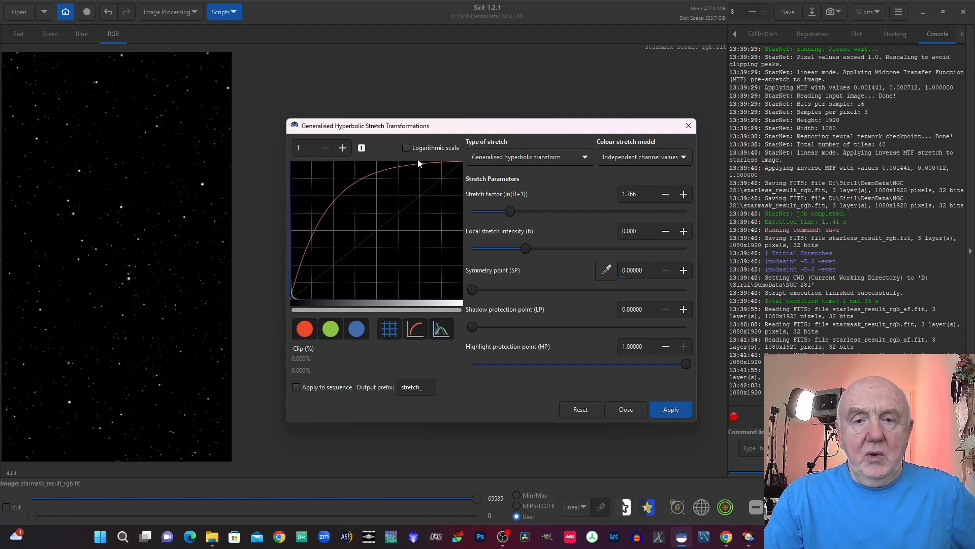
left_click(672, 408)
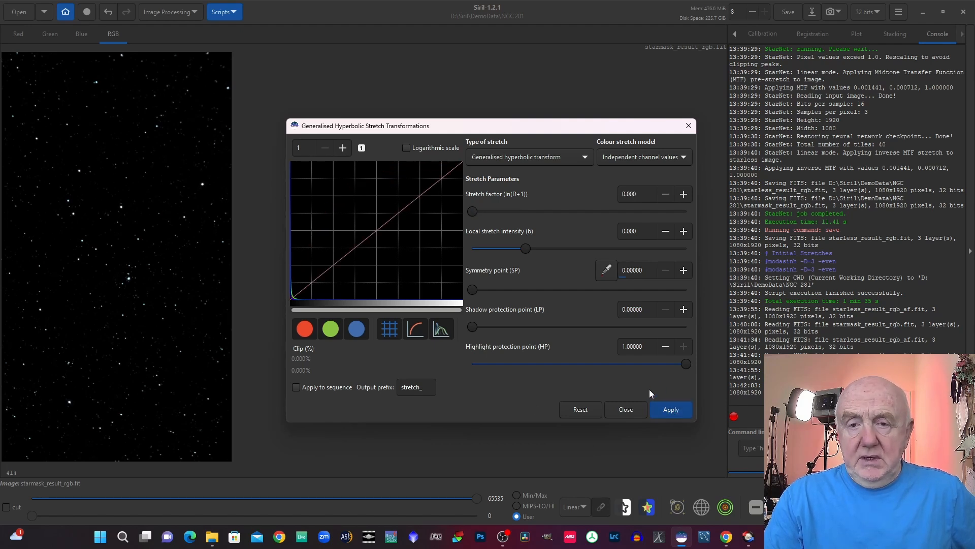
left_click_drag(471, 212, 509, 211)
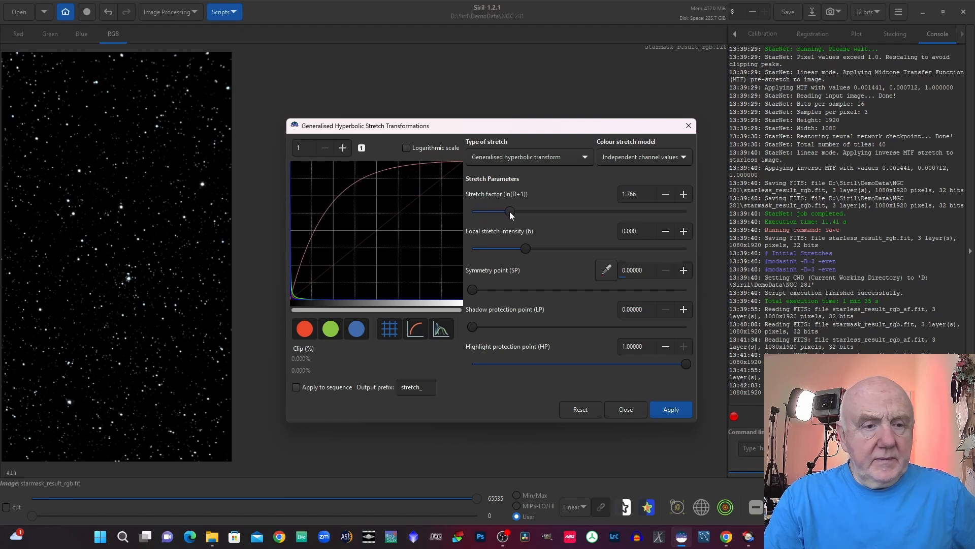
left_click(664, 409)
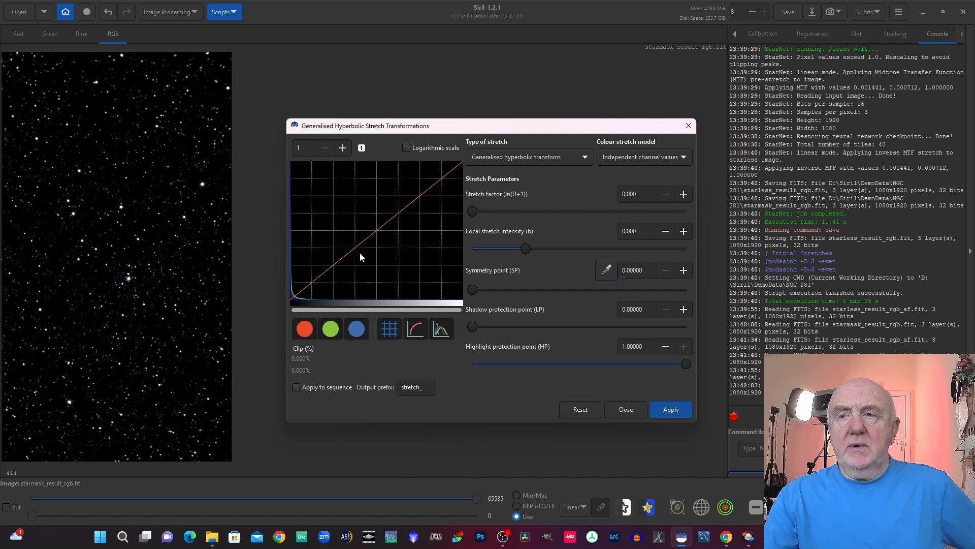
left_click(786, 13)
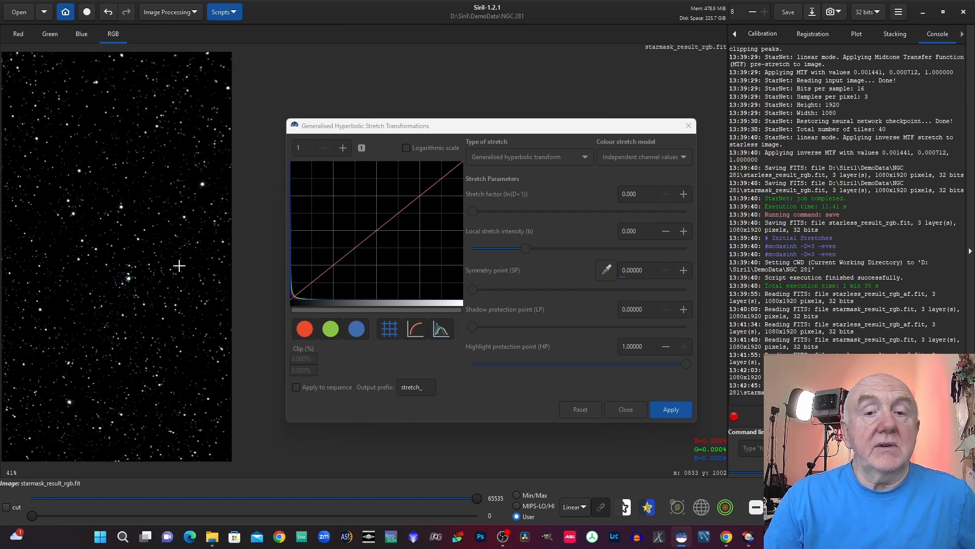
Start Star Recomposition and load starless_result_rgb_af.fit as the background image.
left_click(170, 12)
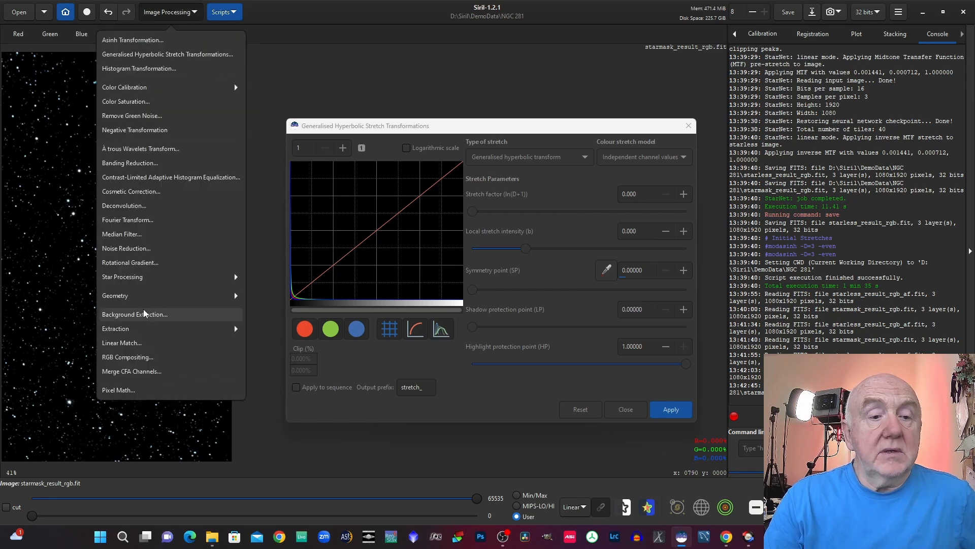
left_click(154, 276)
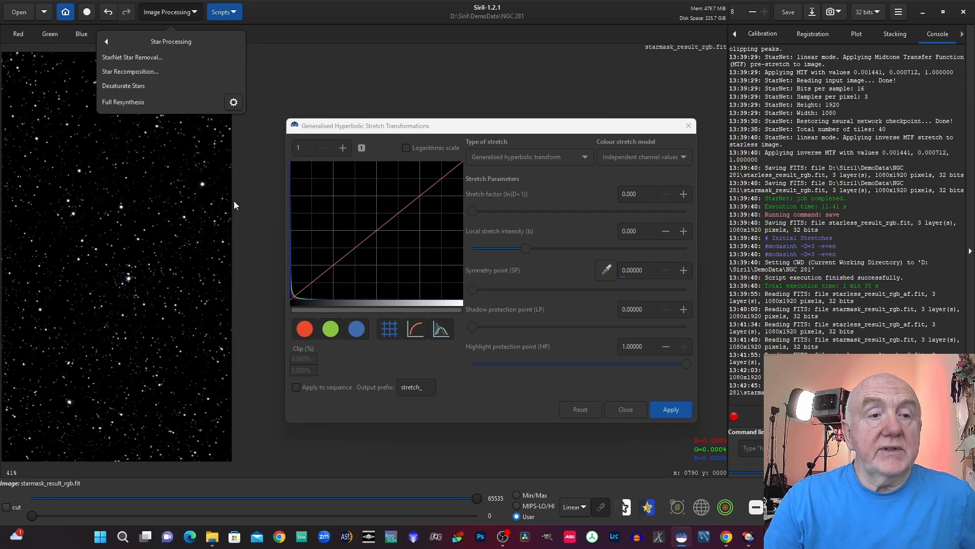
left_click(123, 72)
left_click(342, 158)
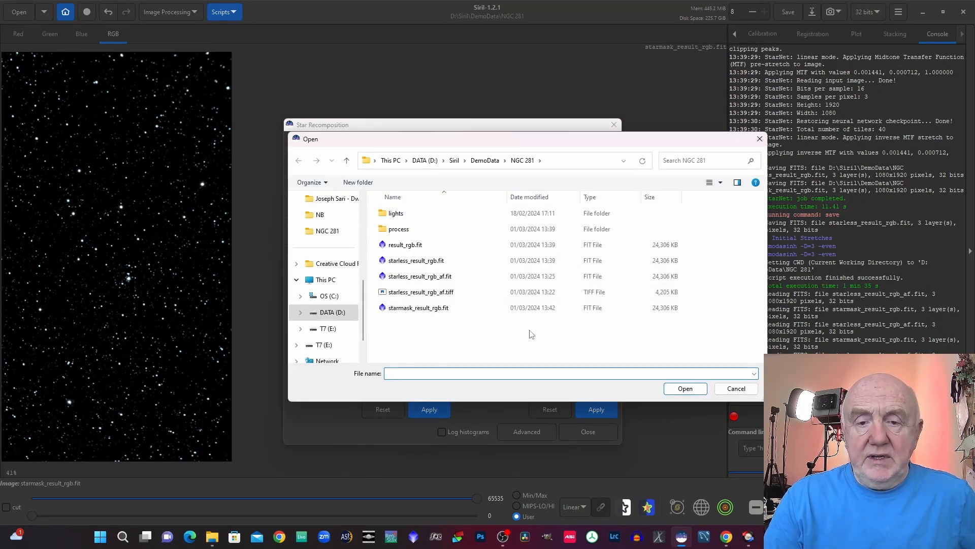
left_click(402, 275)
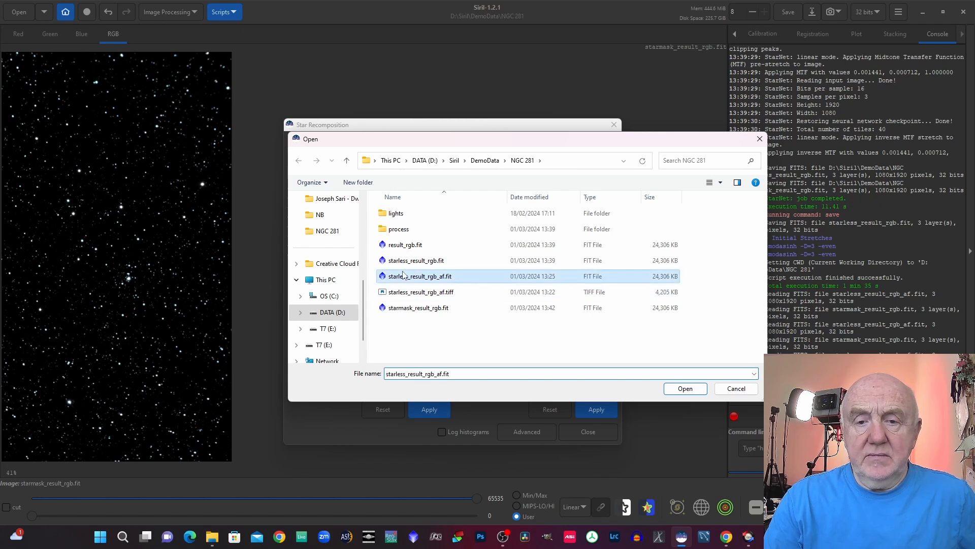
left_click(683, 389)
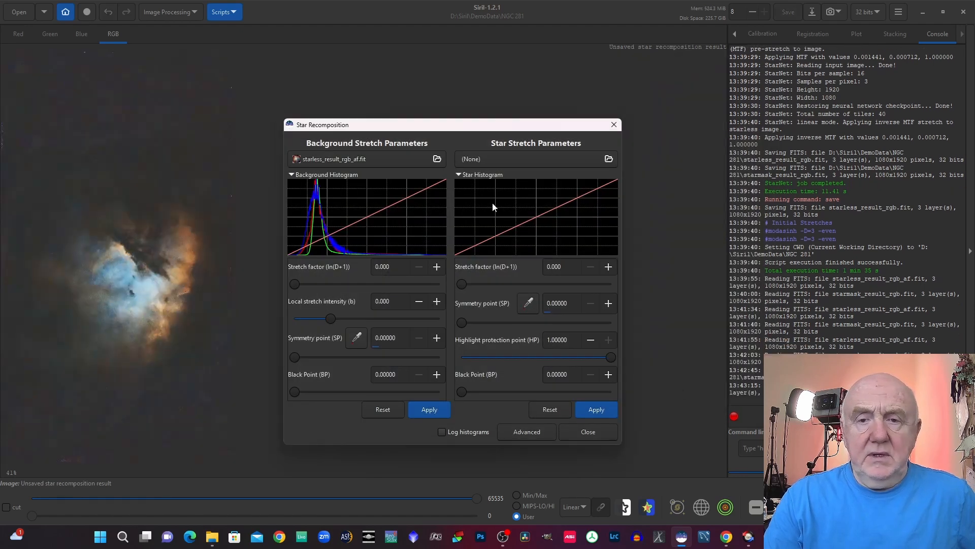
Load starmask_result_rgb.fit as the star image in the recomposition.
left_click(480, 159)
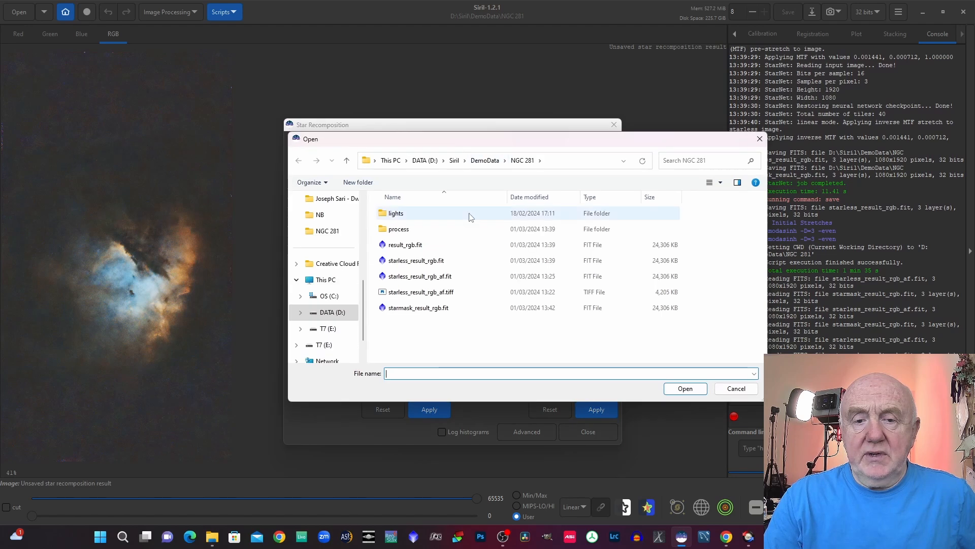
left_click(435, 309)
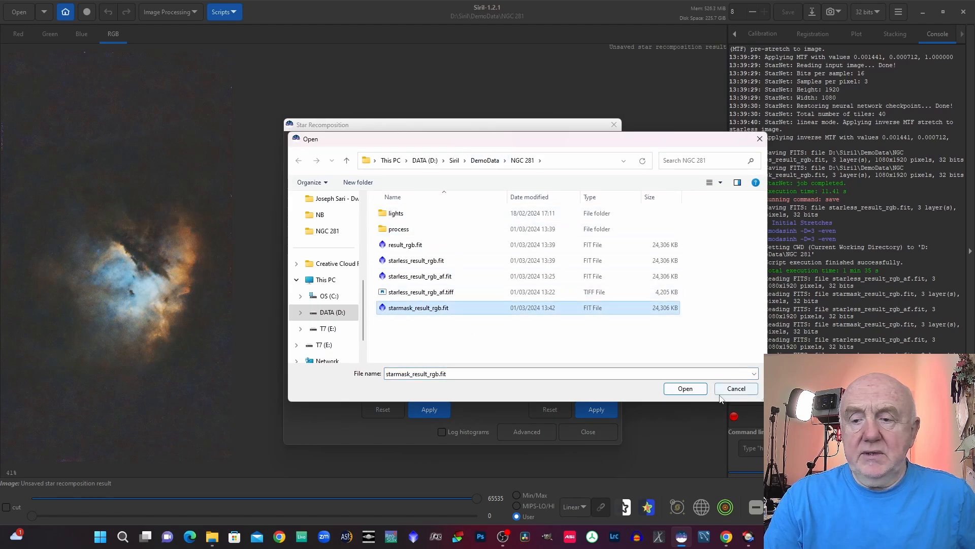
left_click(684, 388)
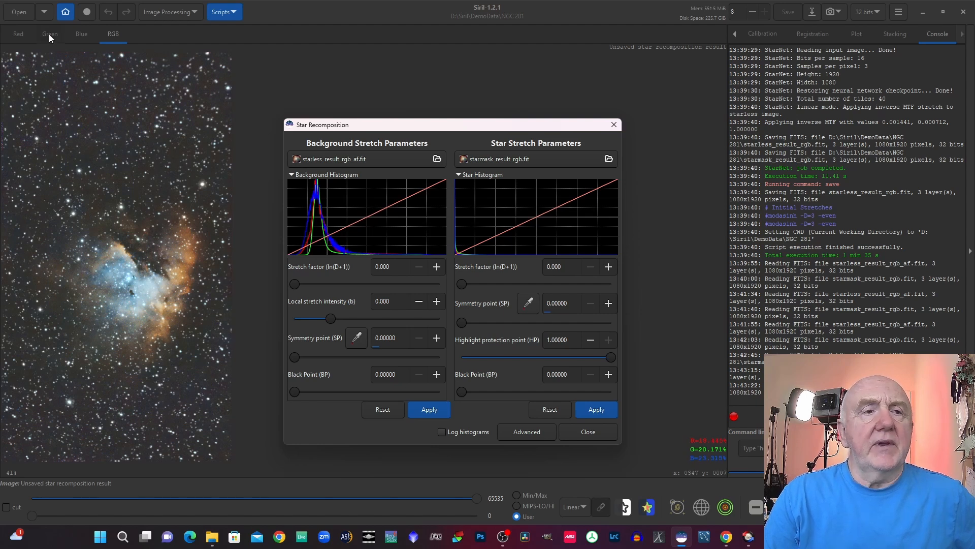
Reopen starmask_result_rgb.fit on its own and bring up the Generalised Hyperbolic Stretch for it.
left_click(16, 12)
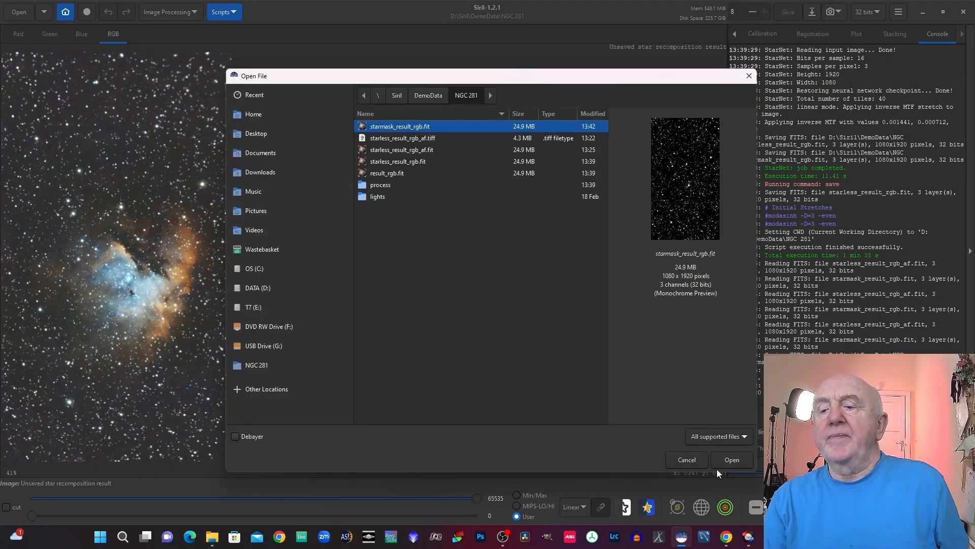
left_click(729, 458)
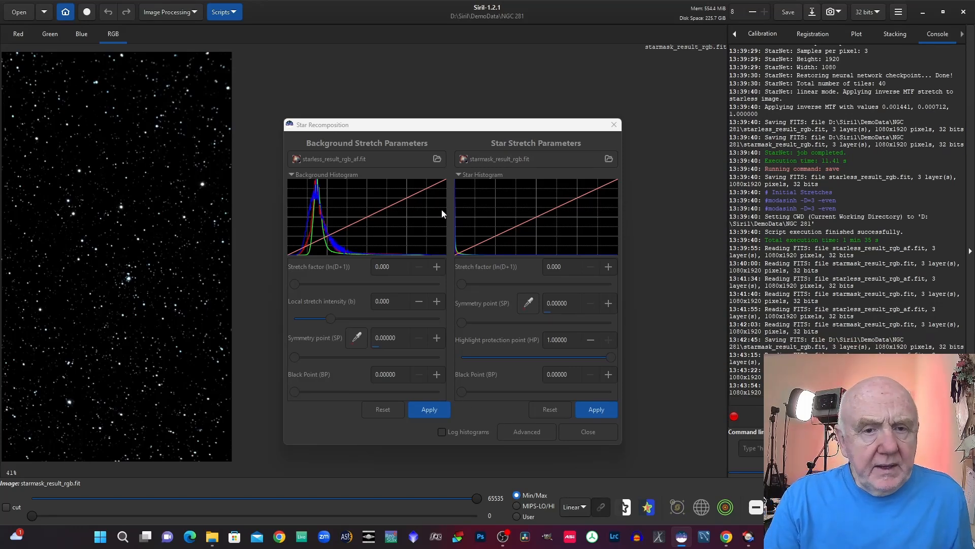
left_click(161, 13)
left_click(165, 52)
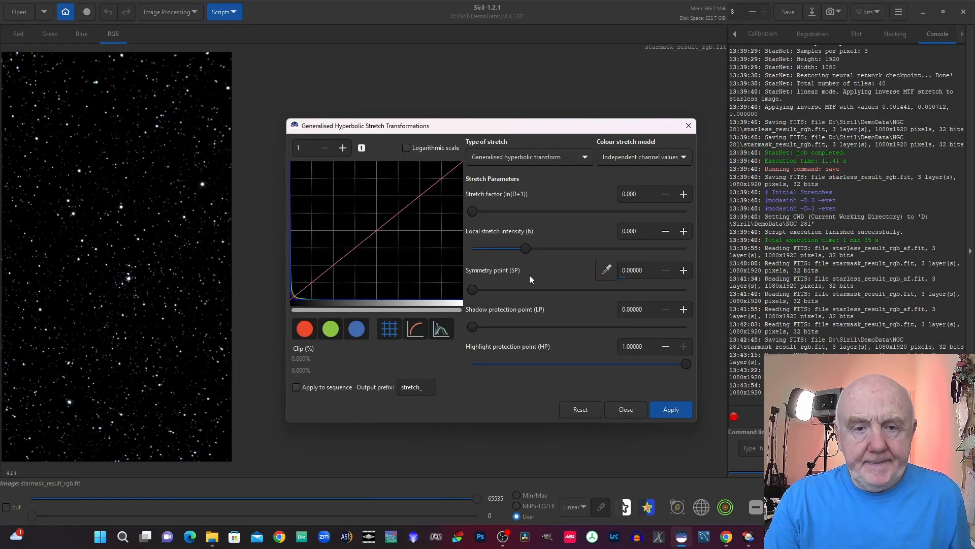
Set the star mask's stretch factor to 1.480, local stretch intensity to -0.609 and symmetry point to 0.23150.
left_click_drag(474, 211, 505, 207)
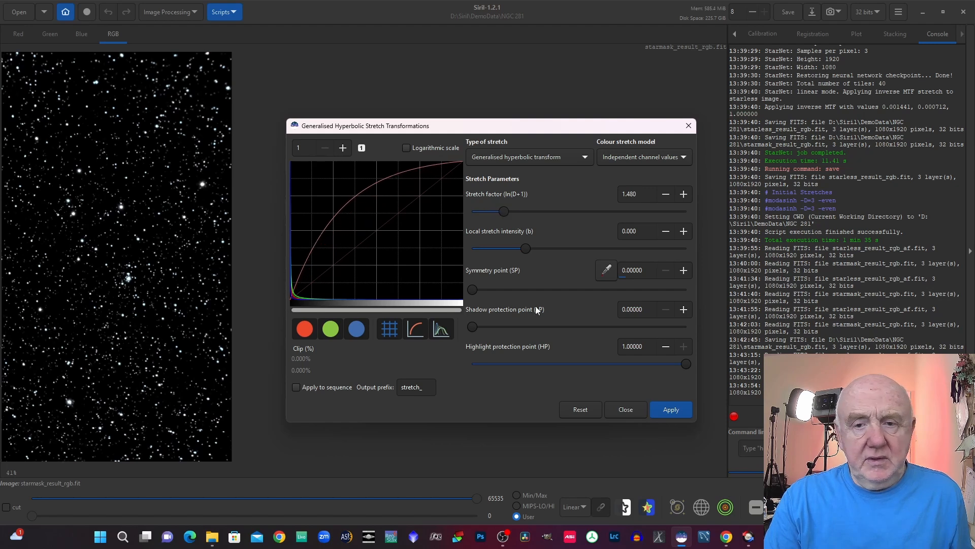
left_click_drag(475, 287, 520, 292)
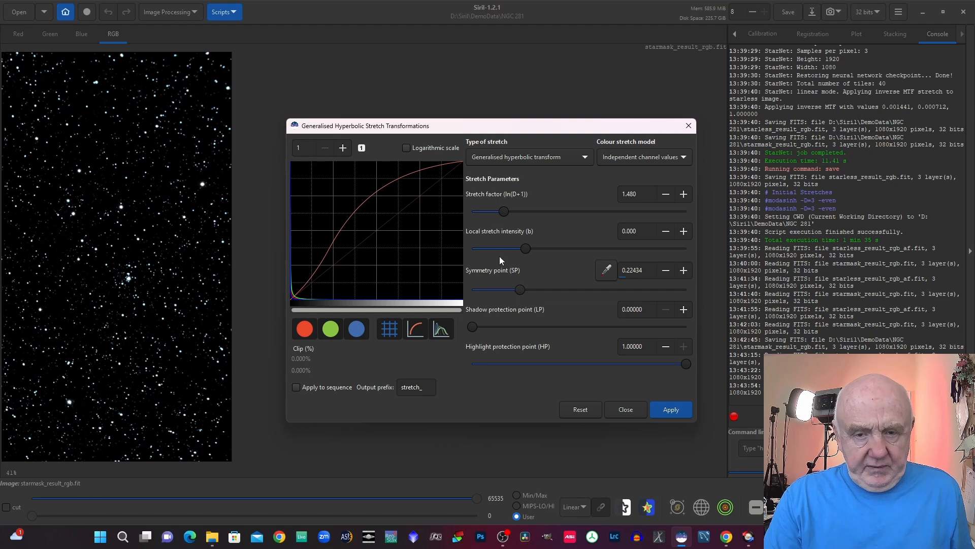
mouse_move(526, 246)
left_mouse_down()
mouse_move(553, 245)
mouse_move(489, 249)
mouse_move(520, 248)
left_mouse_up()
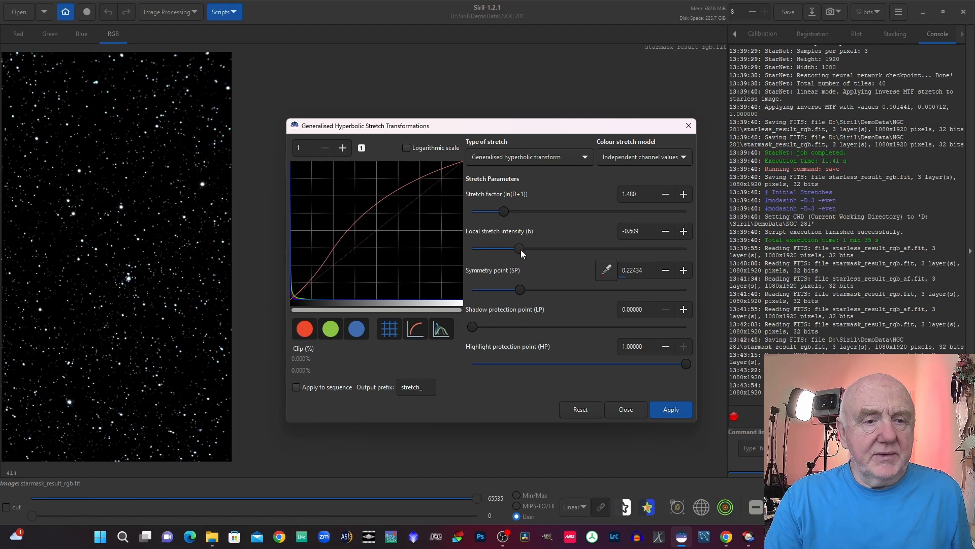
mouse_move(522, 289)
left_mouse_down()
mouse_move(587, 290)
mouse_move(486, 291)
mouse_move(521, 288)
left_mouse_up()
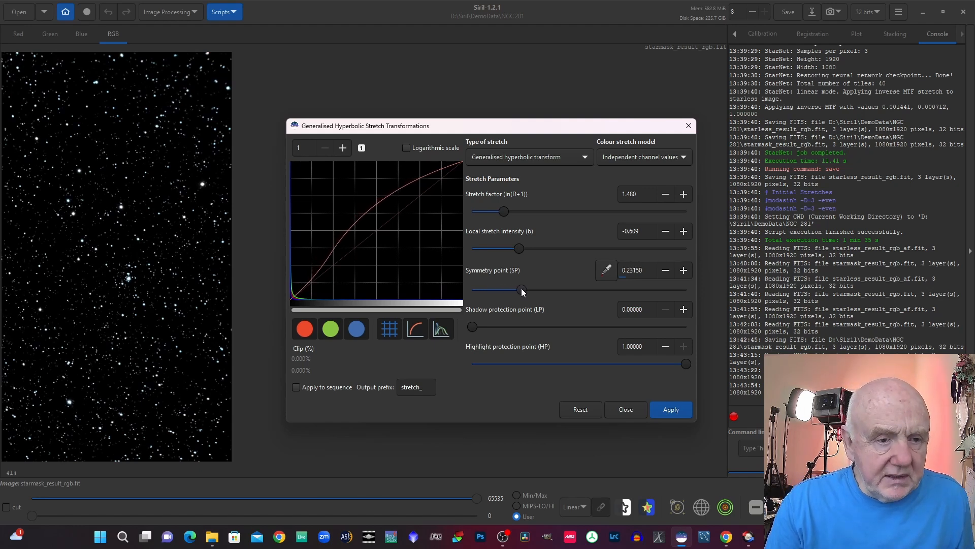
Check the stretch preview on the stars up close and set the symmetry point to 0.13126.
scroll(159, 253, "up", 3)
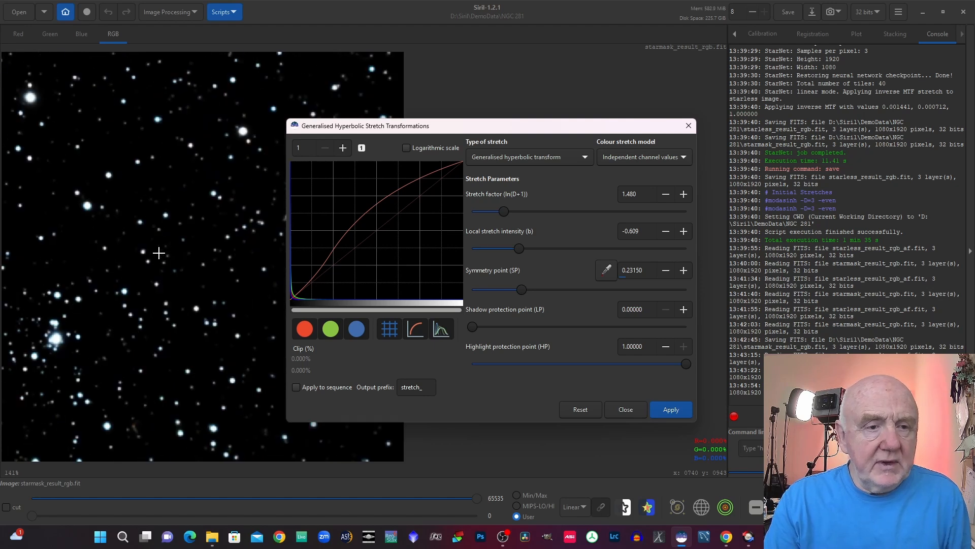
scroll(159, 253, "down", 1)
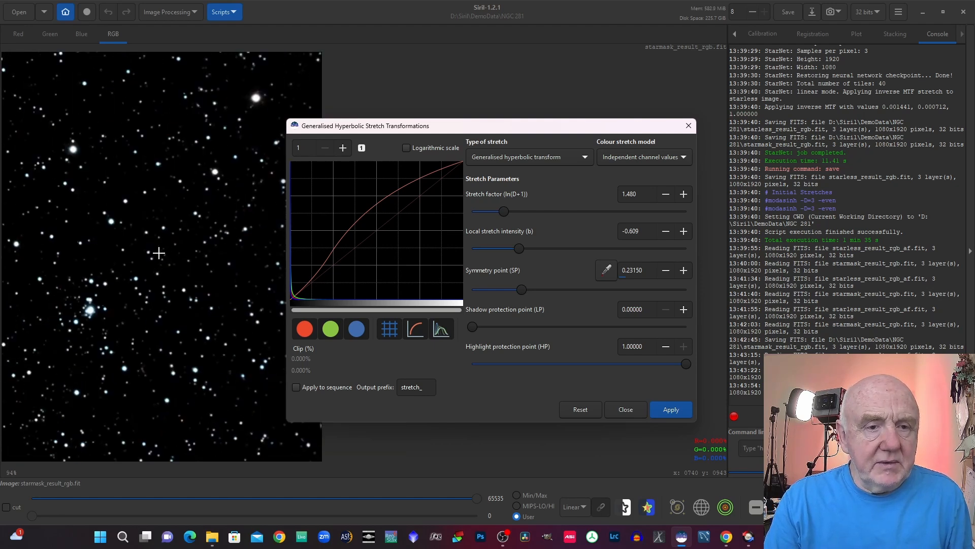
scroll(159, 253, "down", 1)
scroll(159, 253, "down", 3)
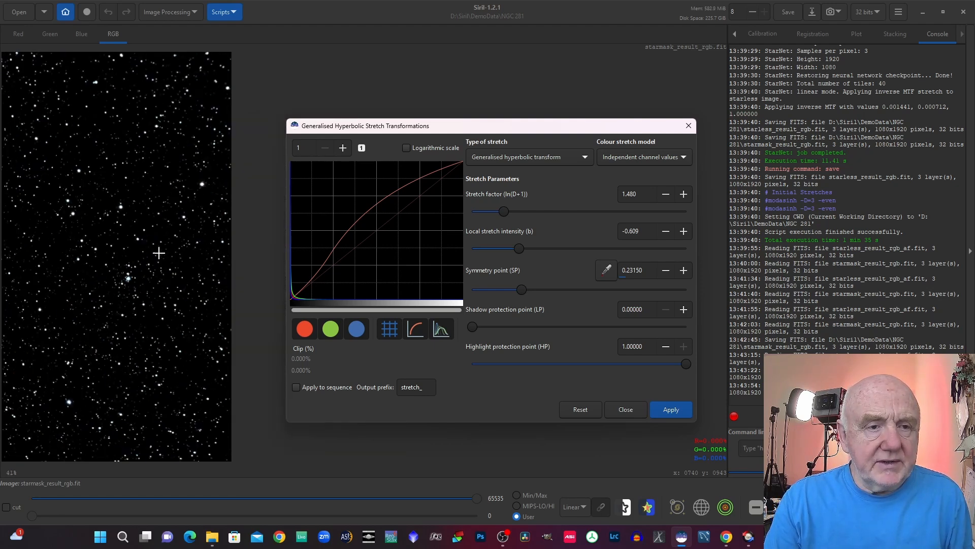
scroll(159, 253, "up", 2)
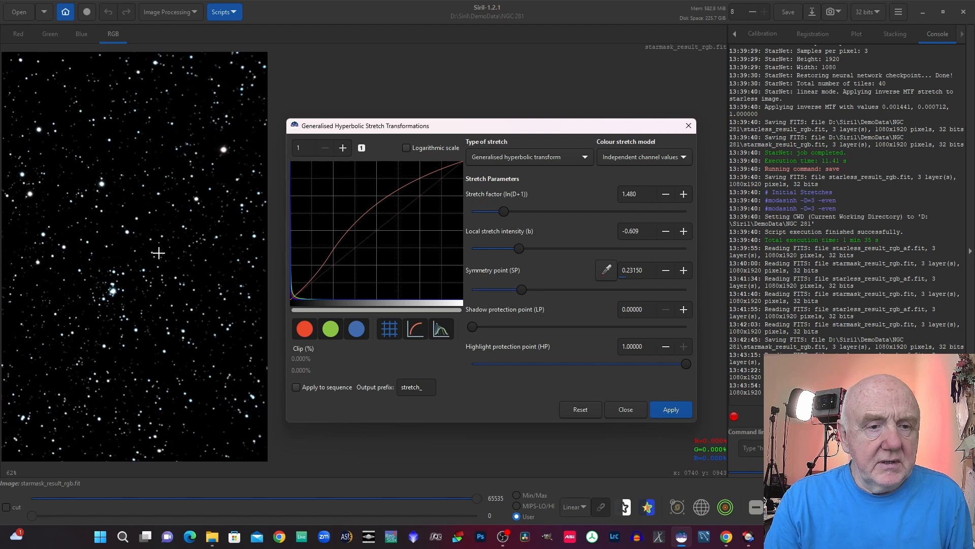
scroll(159, 253, "down", 1)
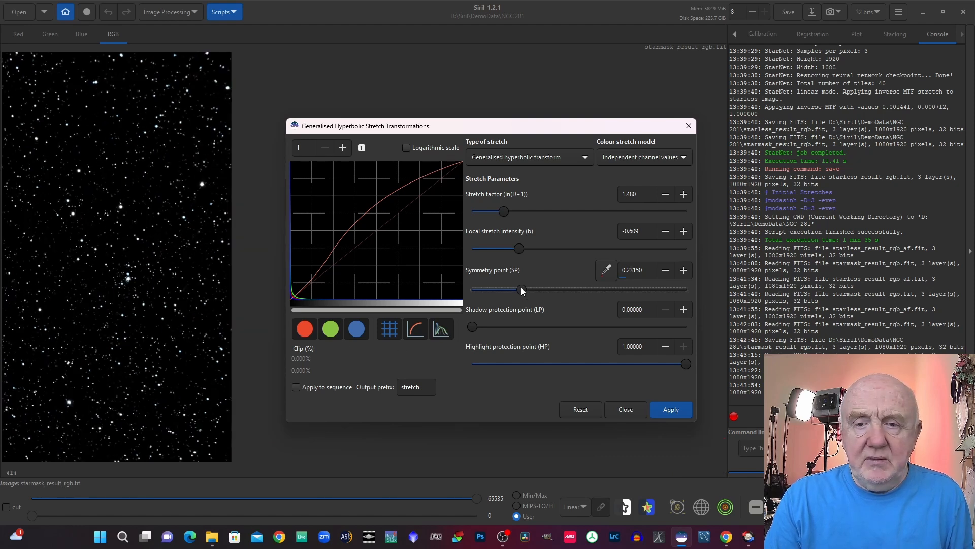
left_click_drag(521, 287, 500, 290)
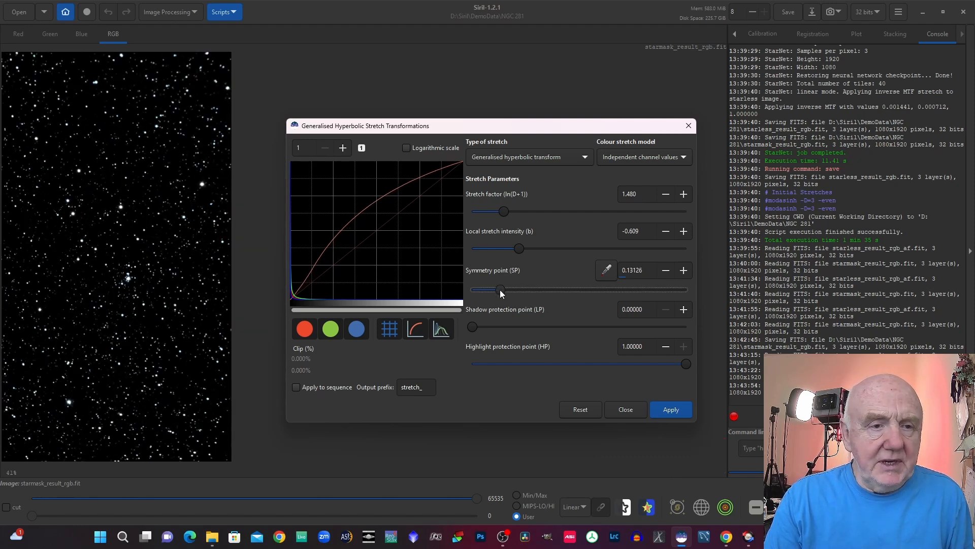
scroll(185, 309, "up", 3)
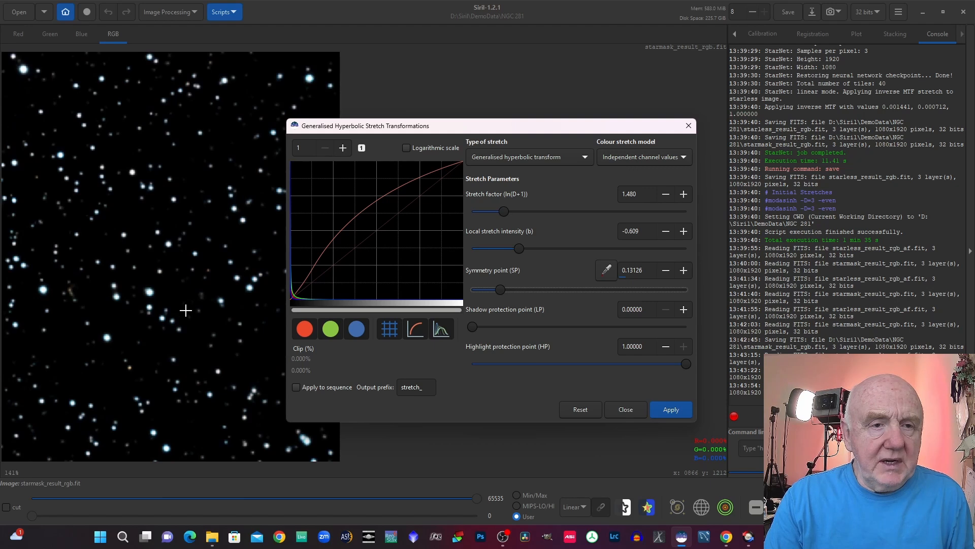
scroll(186, 310, "down", 2)
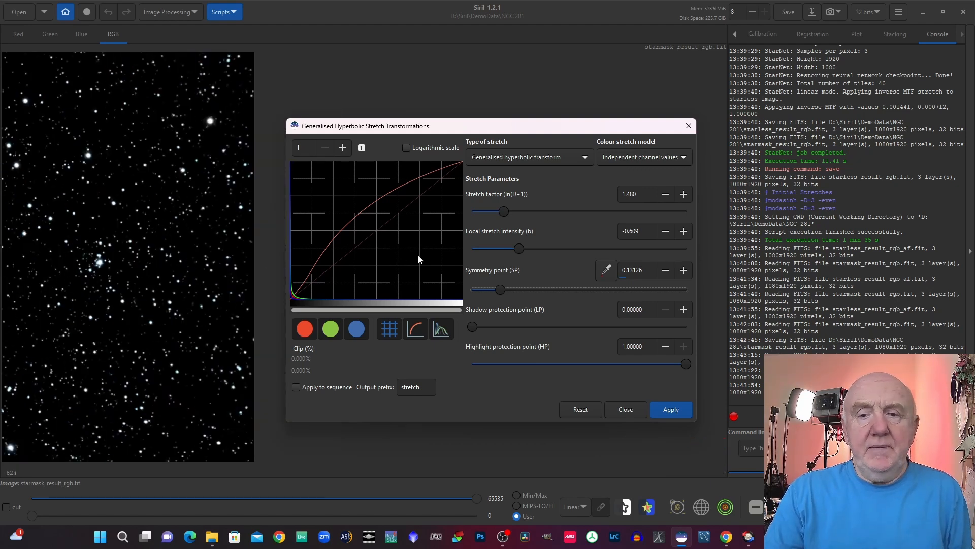
Set the star mask's local stretch intensity to -0.370 and apply the hyperbolic stretch.
left_click_drag(519, 249, 547, 249)
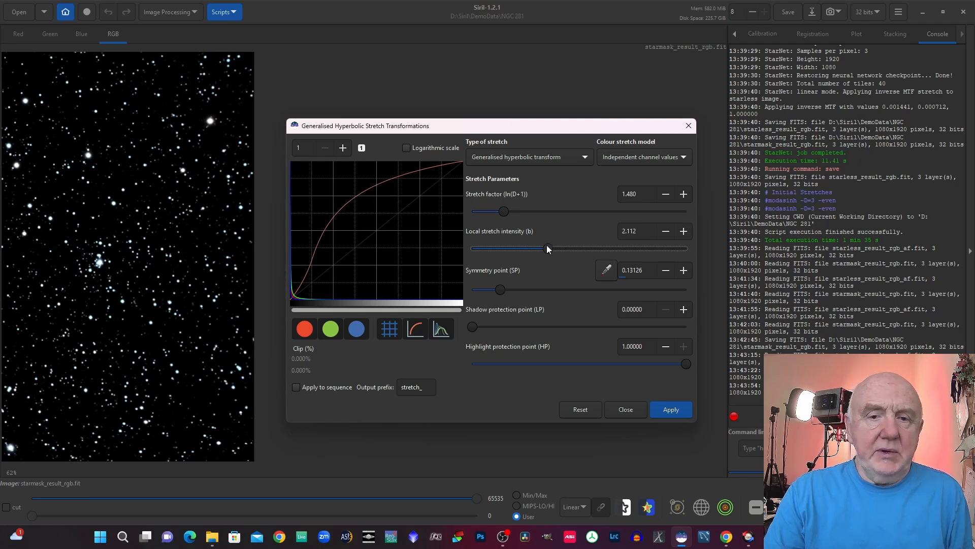
left_click_drag(547, 245, 520, 249)
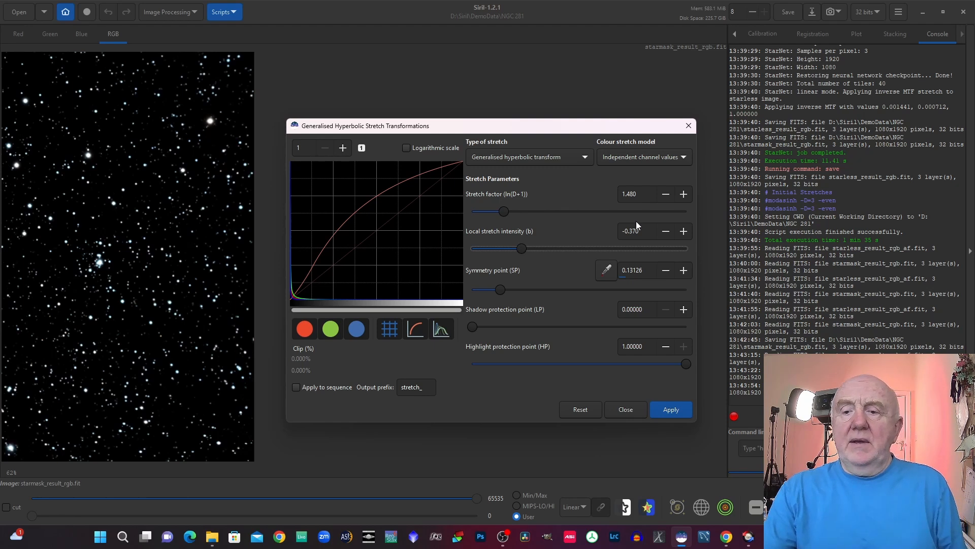
left_click(672, 412)
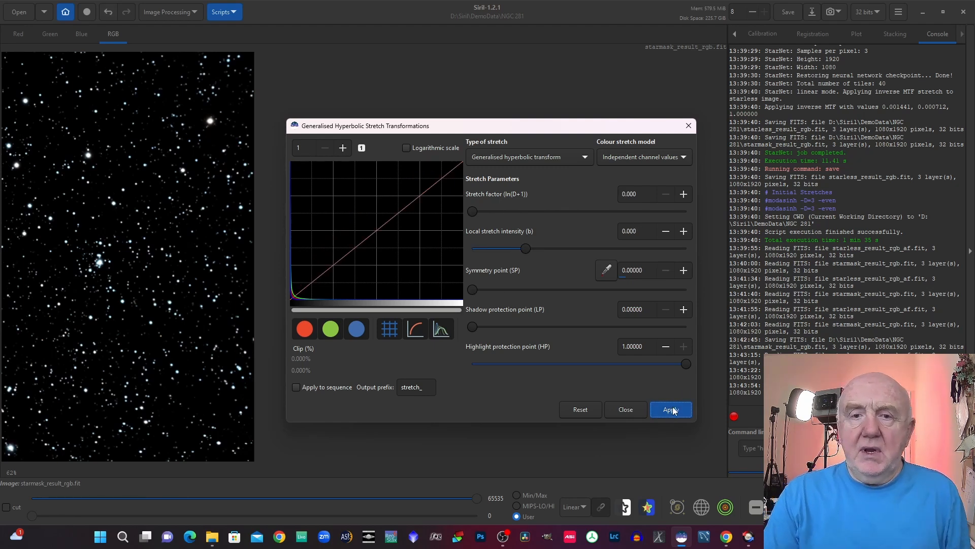
Switch the colour stretch model to Saturation stretch and apply it to the star mask with a stretch factor of 0.955.
left_click(621, 158)
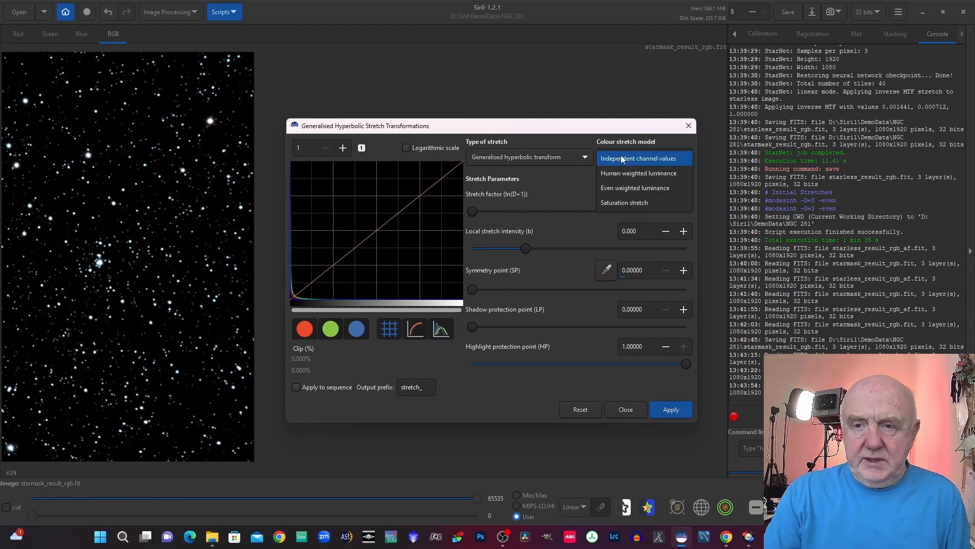
left_click(616, 203)
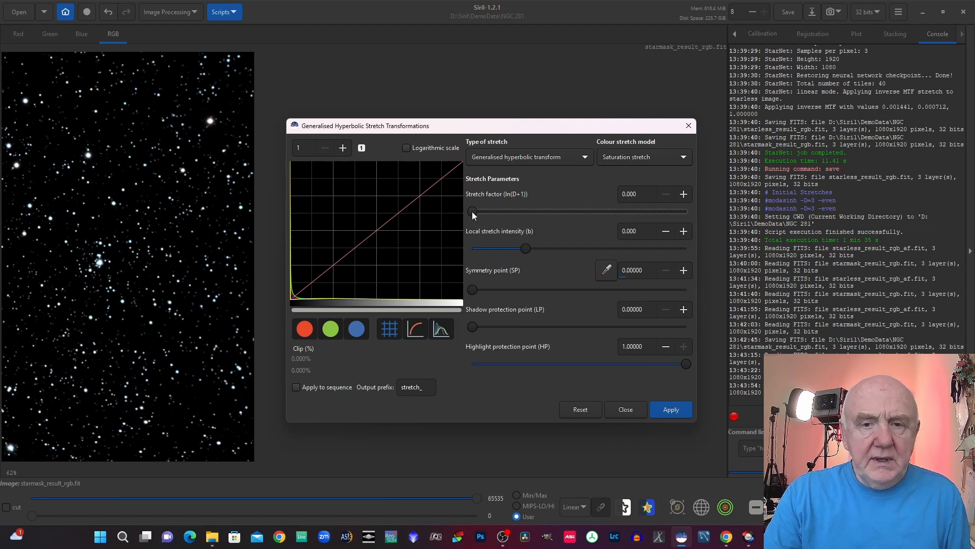
left_click_drag(471, 211, 496, 211)
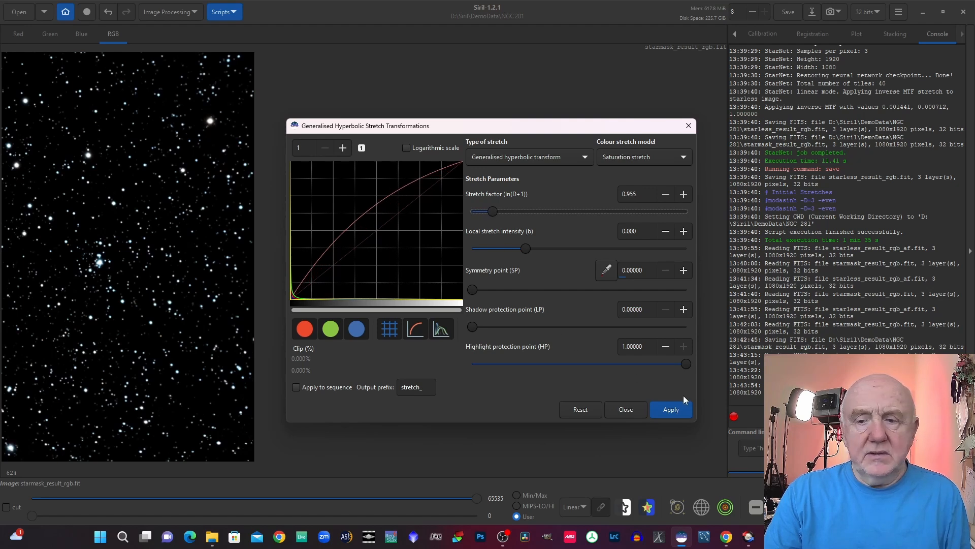
left_click(669, 410)
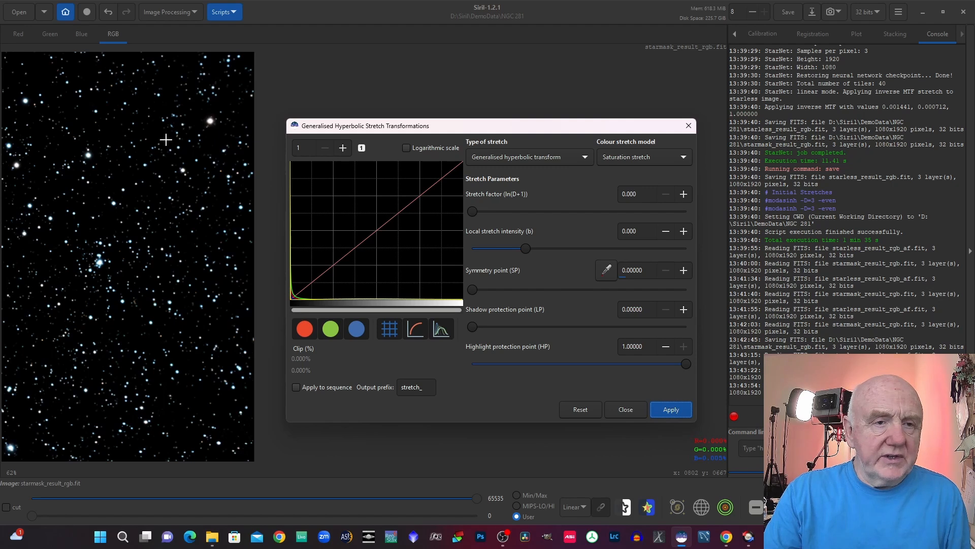
Apply a second saturation stretch to the star mask with a stretch factor of 1.122, and save the image.
left_click_drag(473, 212, 497, 213)
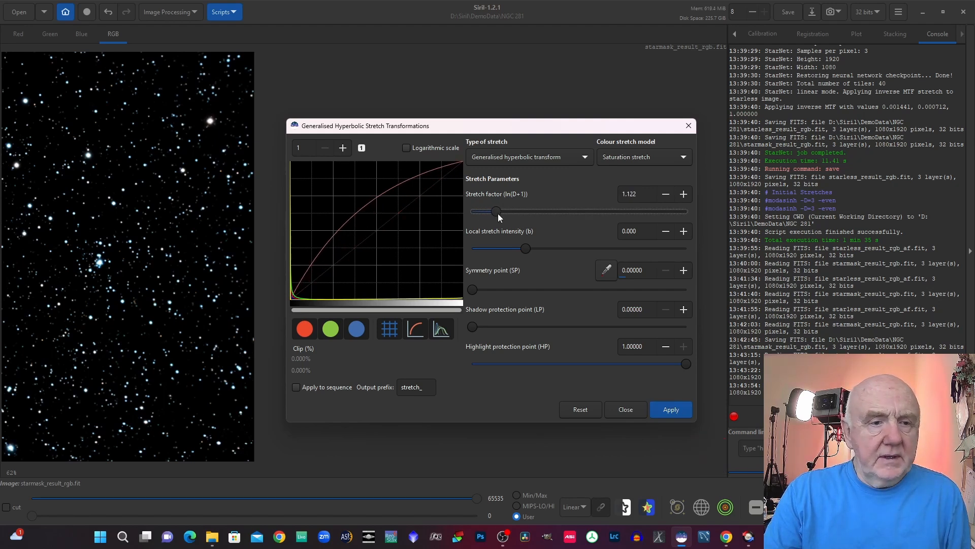
left_click(671, 409)
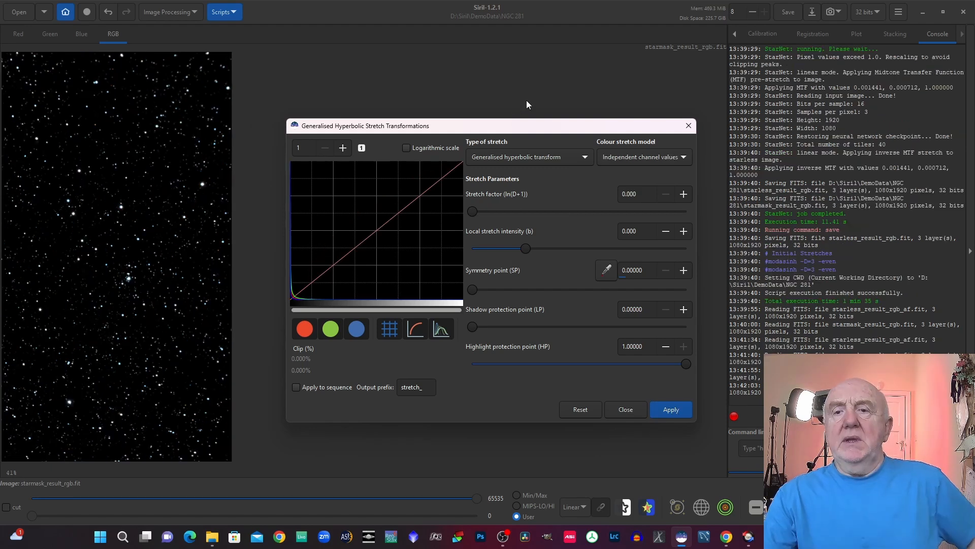
left_click(793, 13)
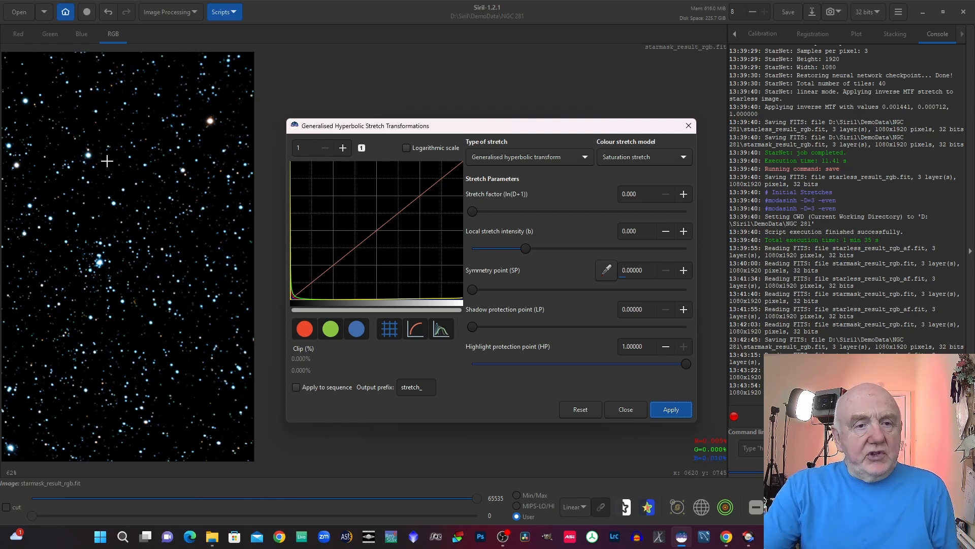
Open Star Recomposition and load starless_result_rgb_af.fit as the background and starmask_result_rgb.fit as the star image.
left_click(160, 13)
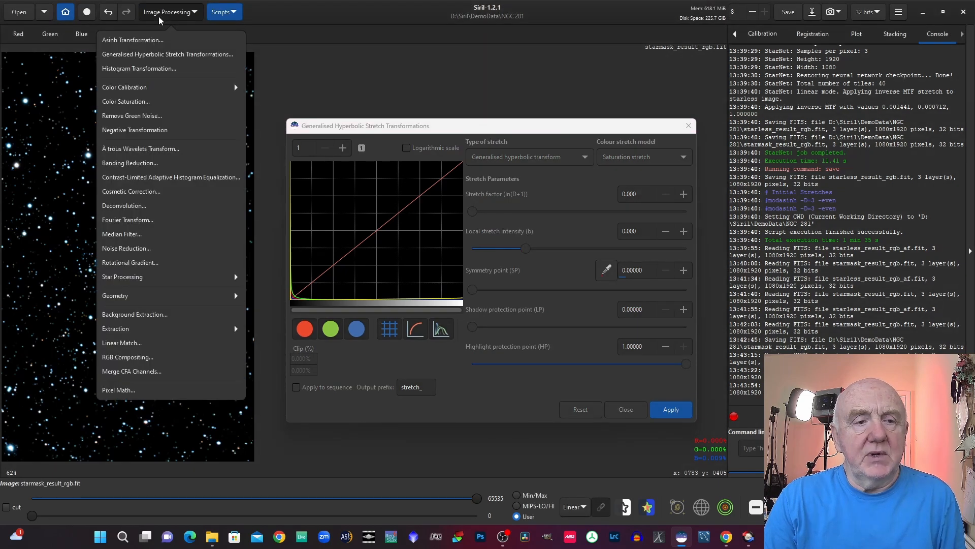
left_click(171, 280)
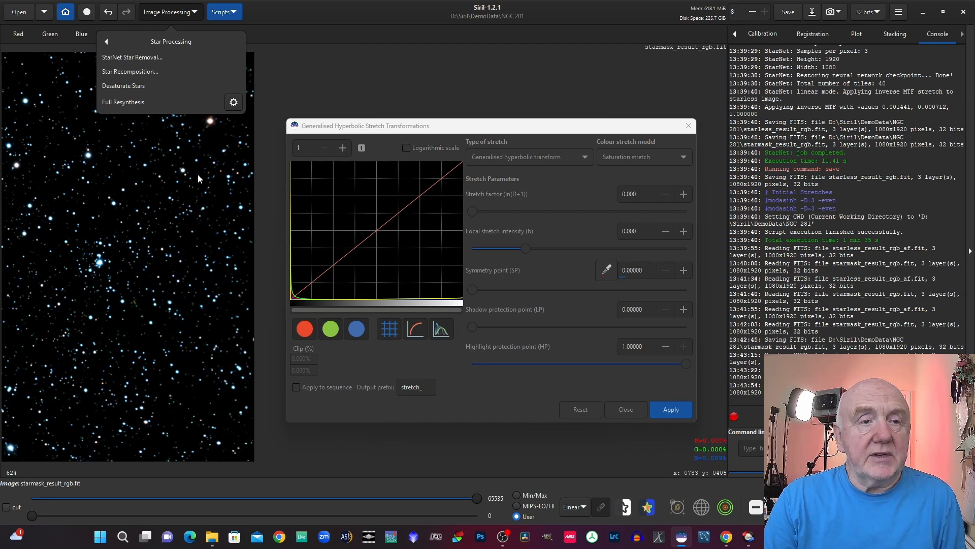
left_click(155, 73)
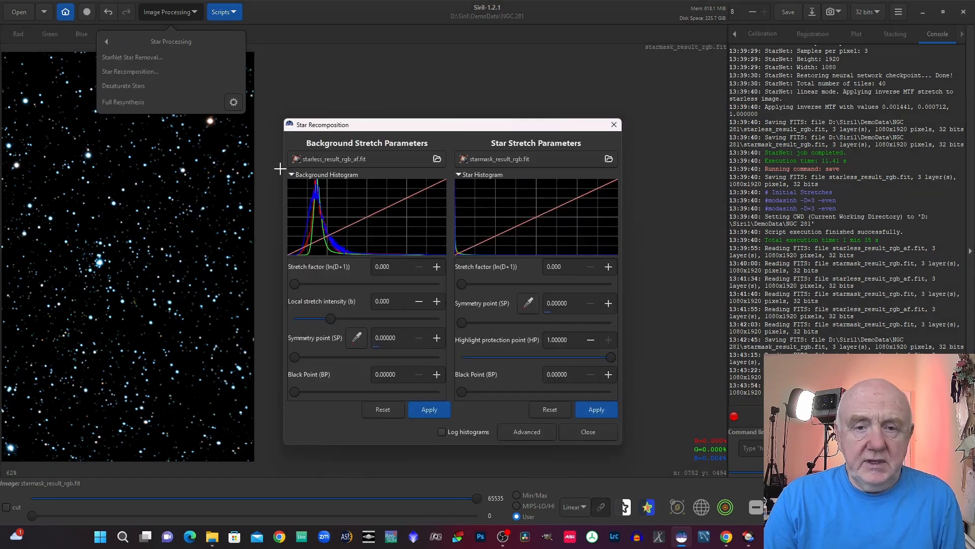
left_click(391, 158)
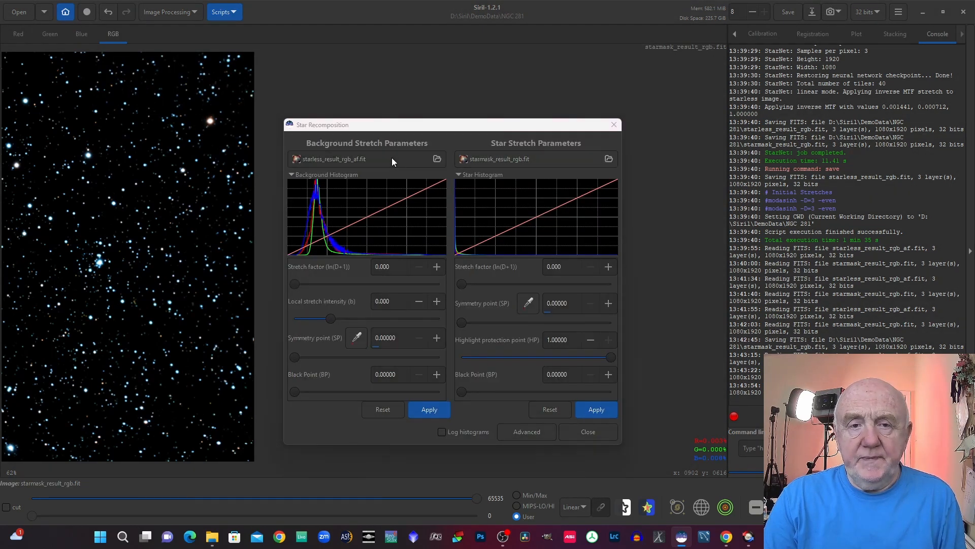
left_click(431, 279)
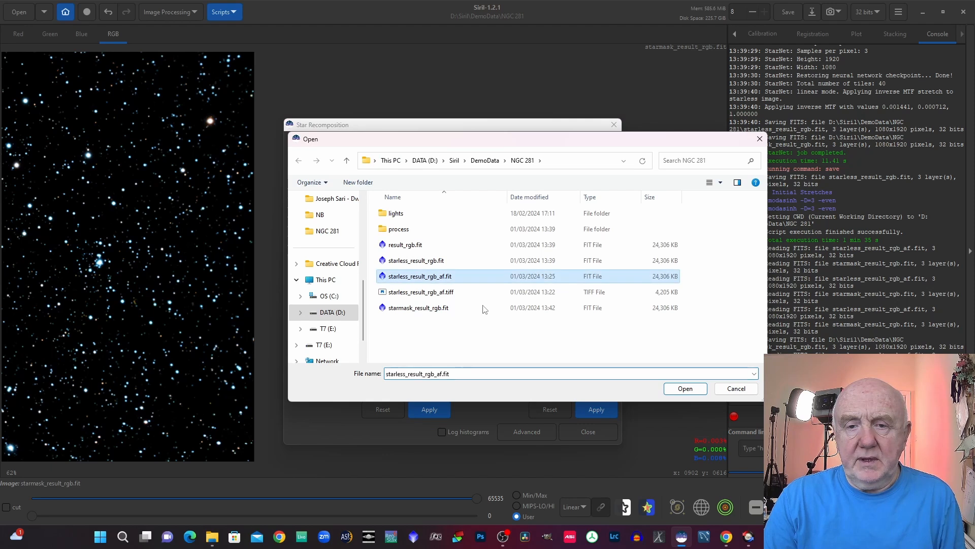
left_click(687, 390)
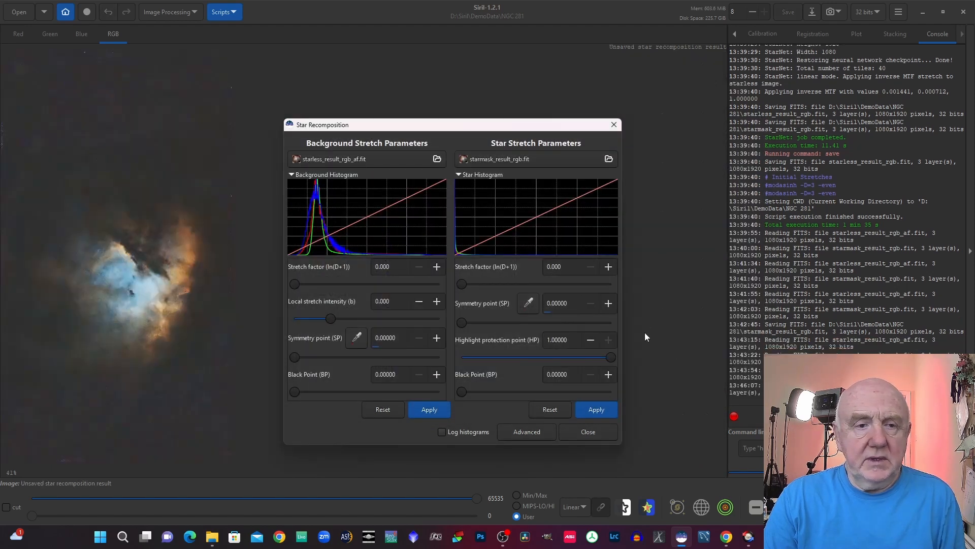
left_click(499, 159)
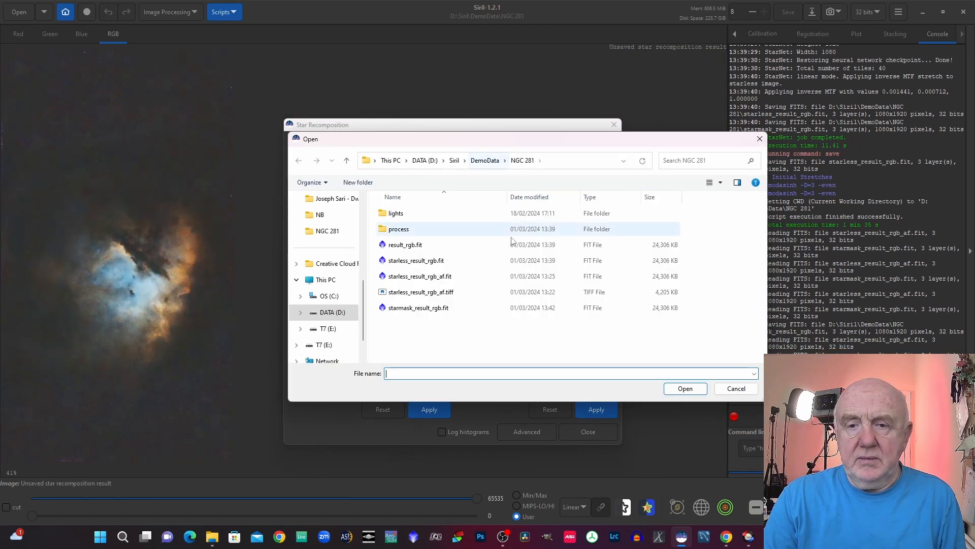
left_click(441, 310)
left_click(685, 388)
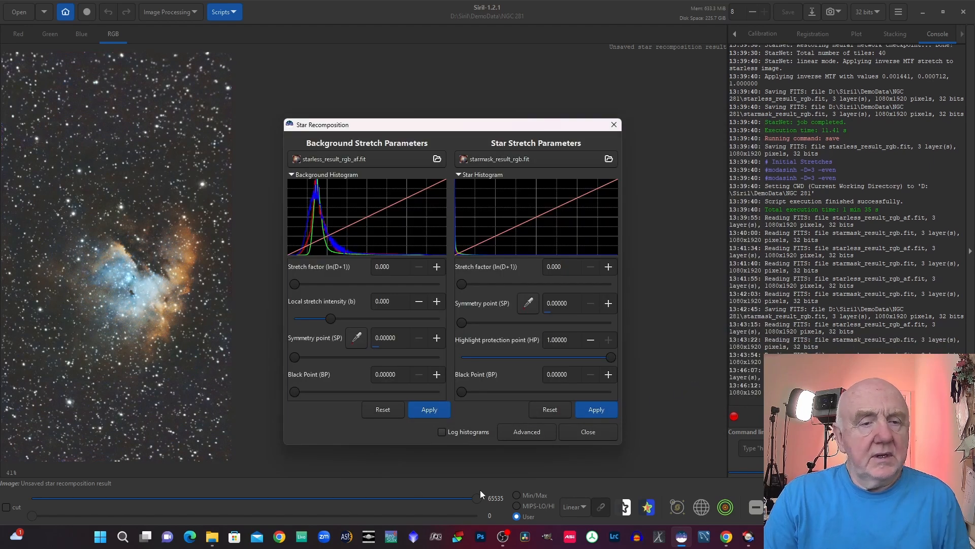
In the advanced recomposition options, set the background to Independent channel values, stretch factor 0.514 and symmetry point 0.37329.
left_click(522, 433)
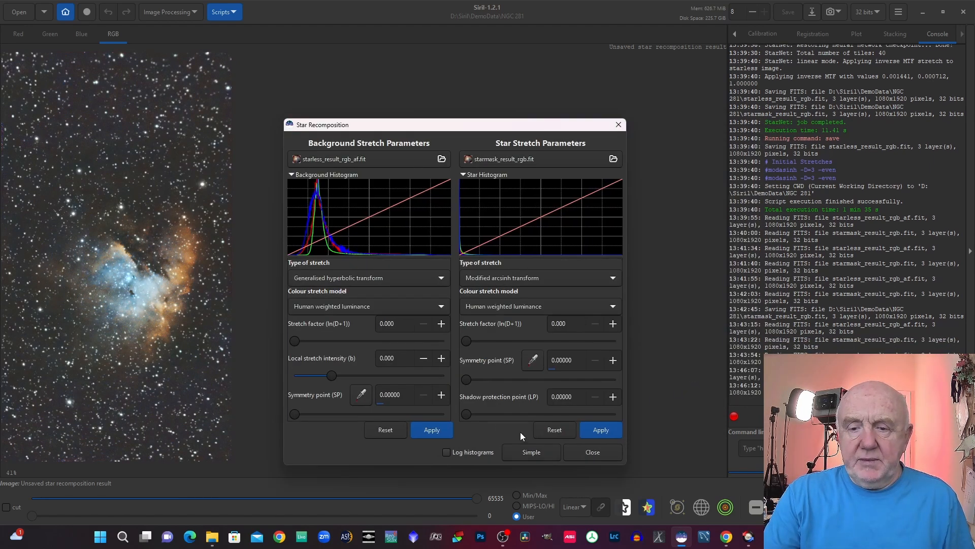
left_click_drag(486, 130, 537, 62)
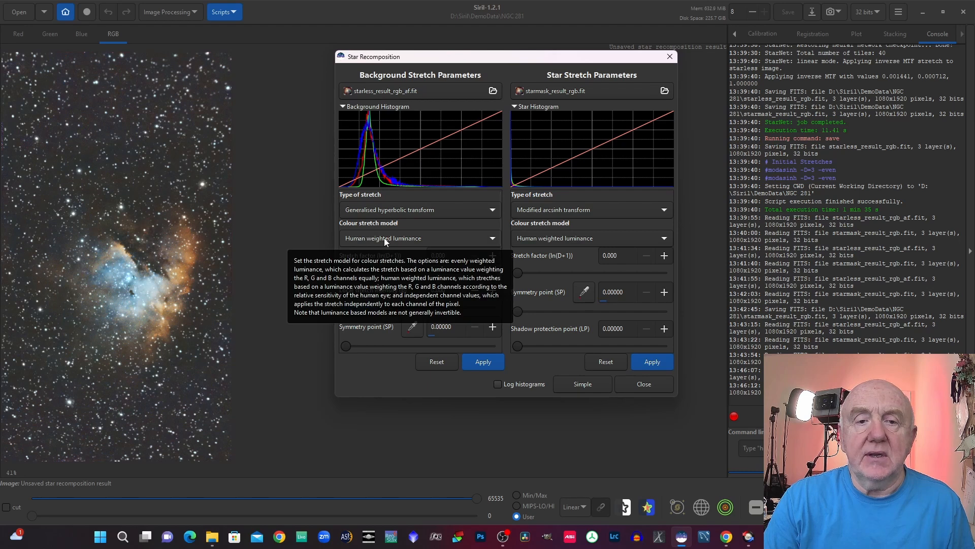
left_click(385, 241)
left_click(385, 228)
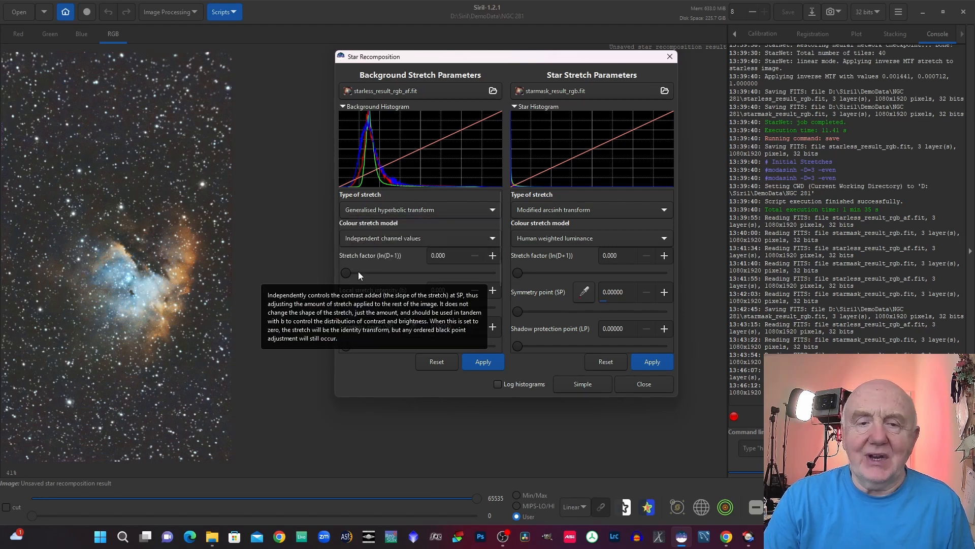
left_click_drag(347, 270, 355, 269)
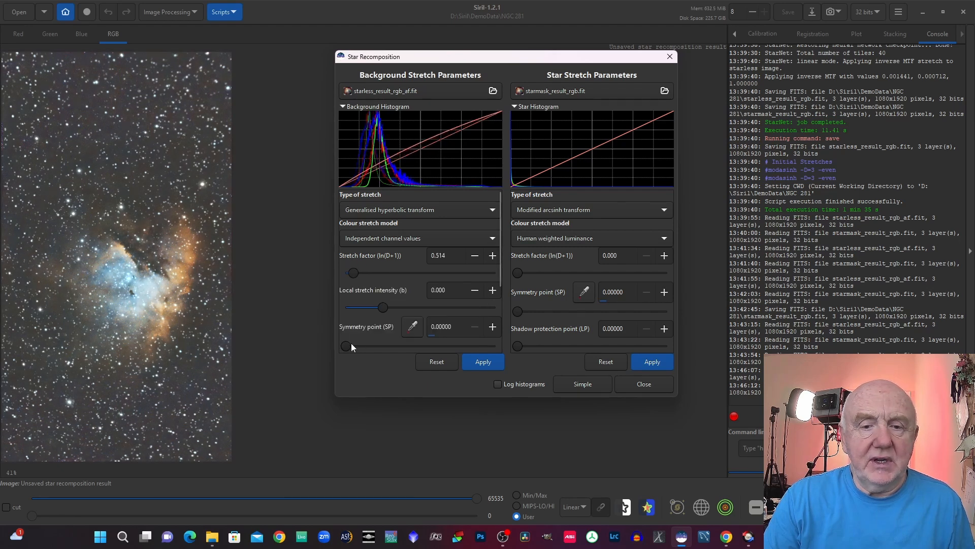
left_click_drag(345, 346, 404, 346)
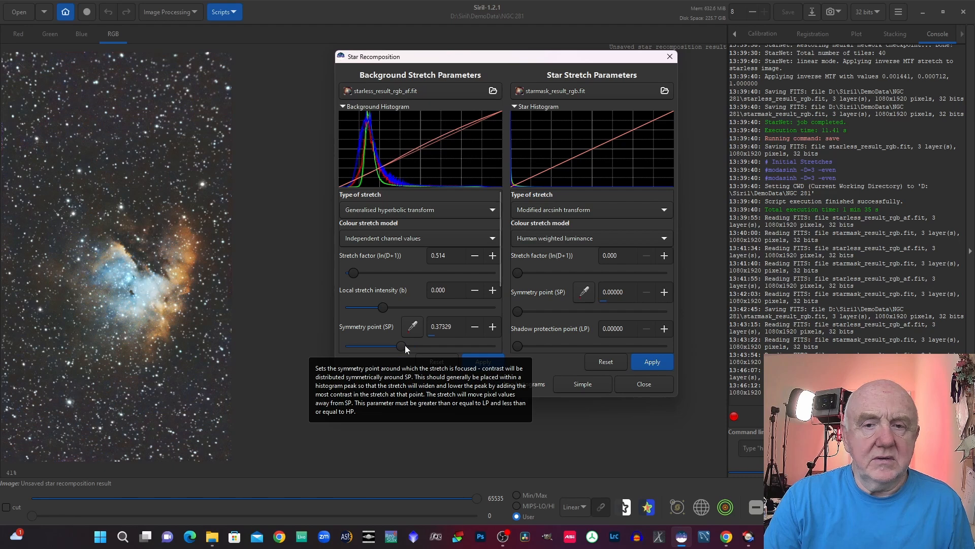
Set the star image's stretch type to Generalised hyperbolic transform and its colour stretch model to Independent channel values.
left_click(541, 214)
left_click(559, 183)
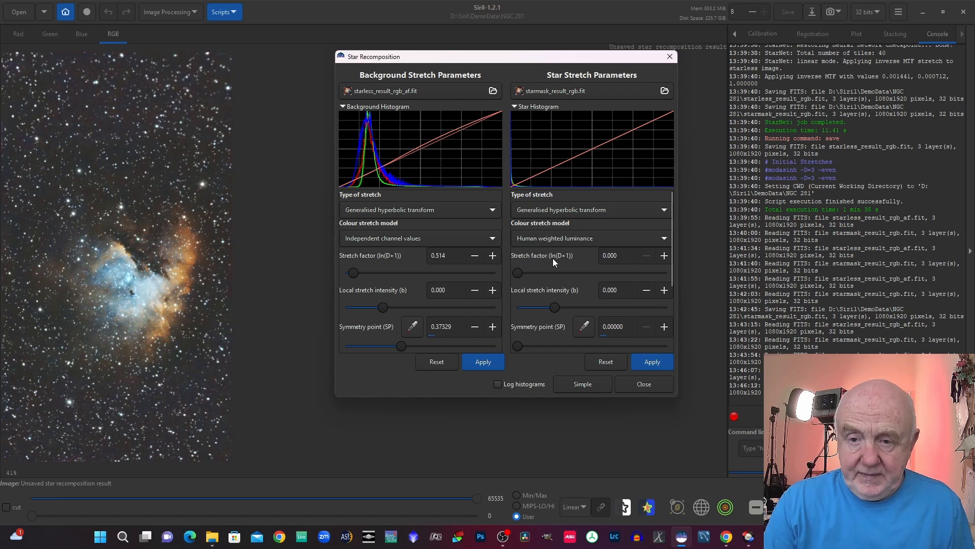
left_click(552, 239)
left_click(551, 224)
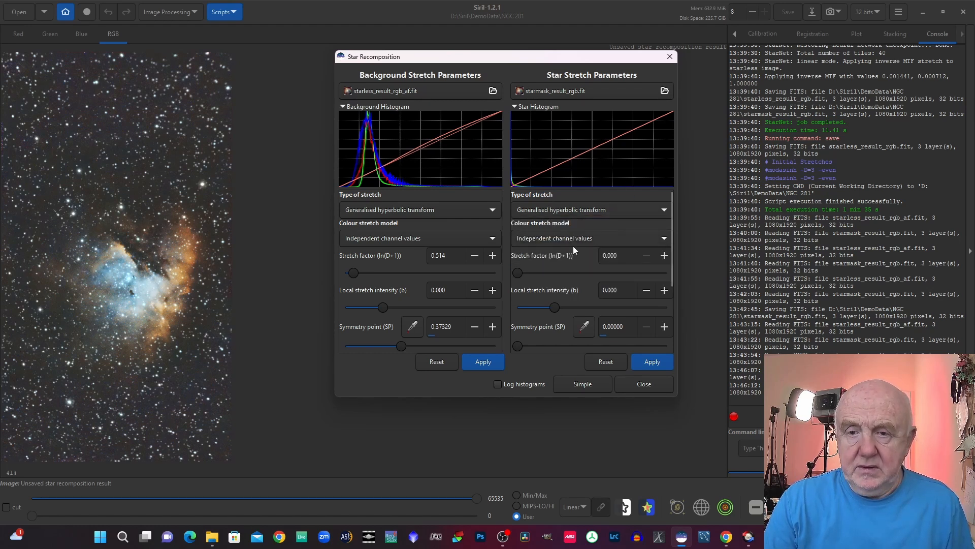
Set the star image's stretch factor to 1.473, symmetry point to 0.36644 and local stretch intensity to 1.731.
left_click_drag(520, 272, 542, 273)
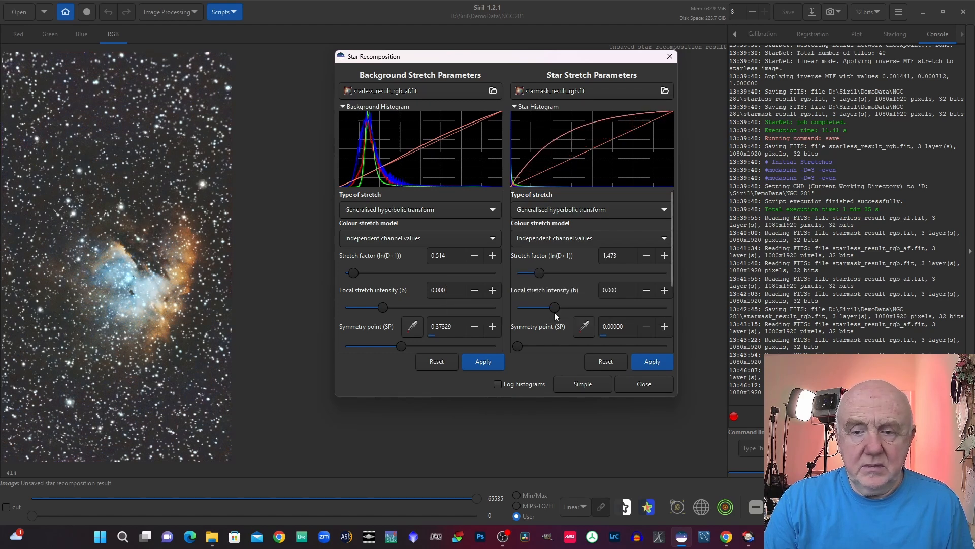
left_click_drag(519, 345, 574, 349)
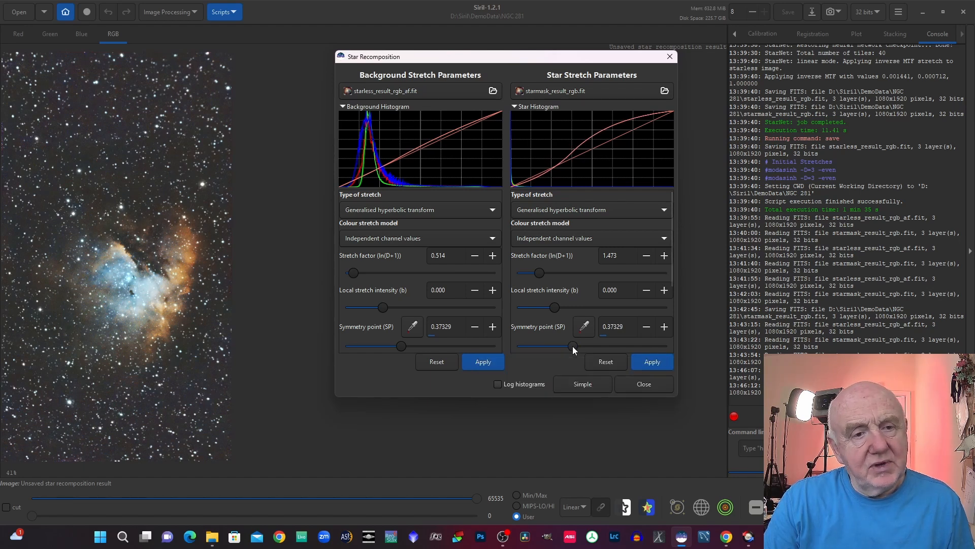
left_click_drag(573, 349, 573, 349)
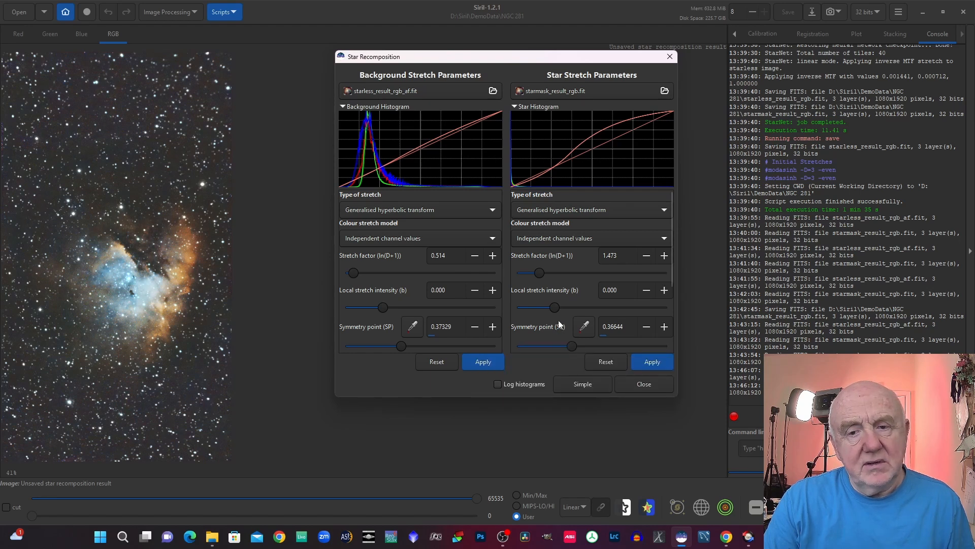
mouse_move(554, 305)
left_mouse_down()
mouse_move(541, 311)
mouse_move(567, 309)
left_mouse_up()
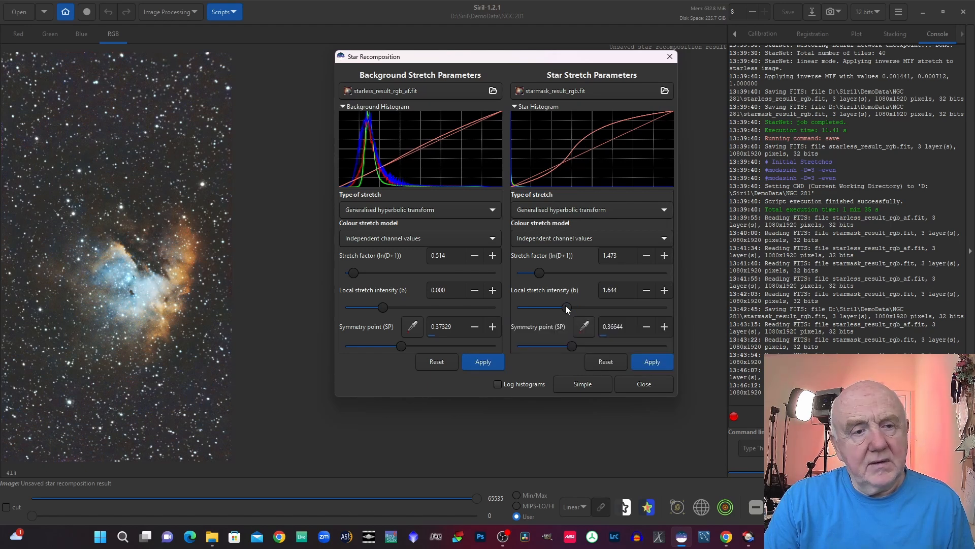
left_click_drag(567, 309, 570, 308)
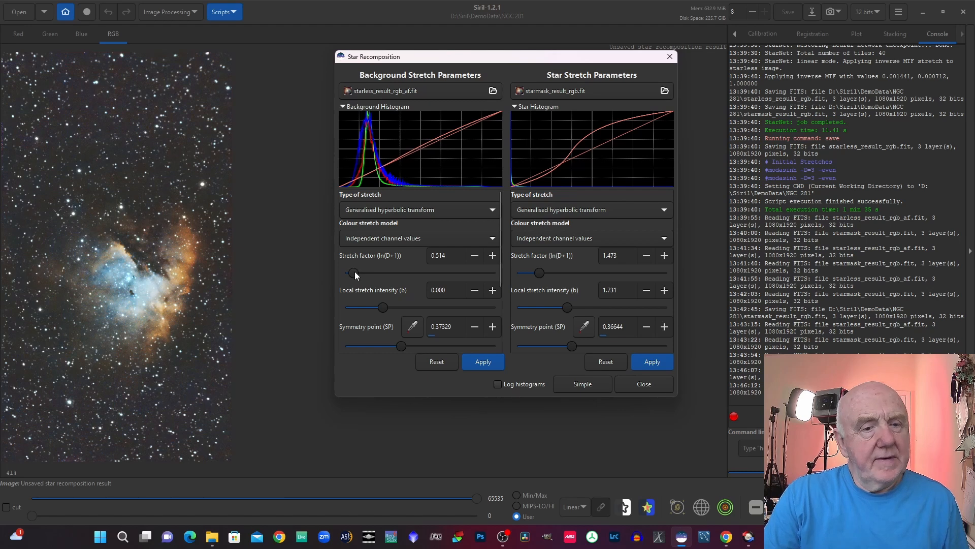
Set the background's local stretch intensity to -1.370, and finish the recomposition by applying both the star and background stretches.
mouse_move(382, 306)
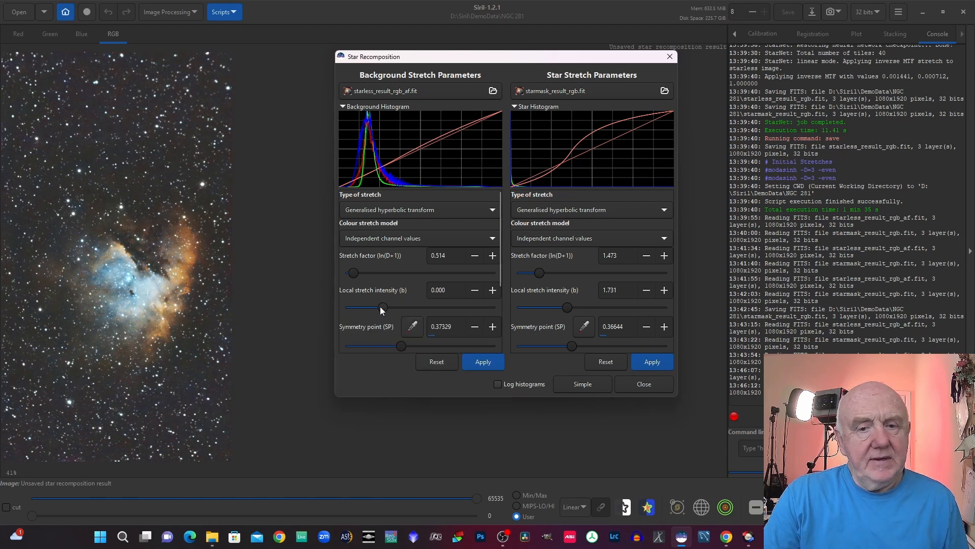
left_click_drag(382, 307, 371, 308)
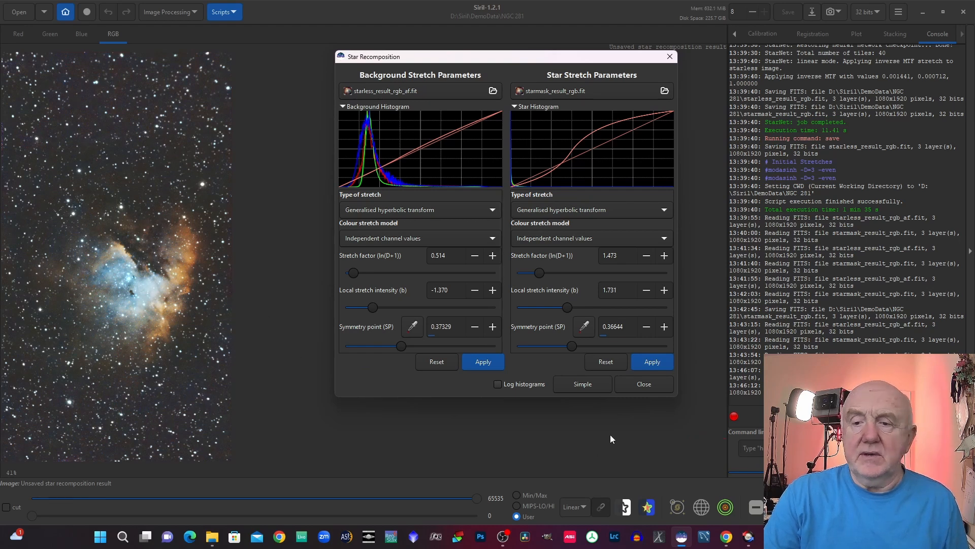
left_click(647, 361)
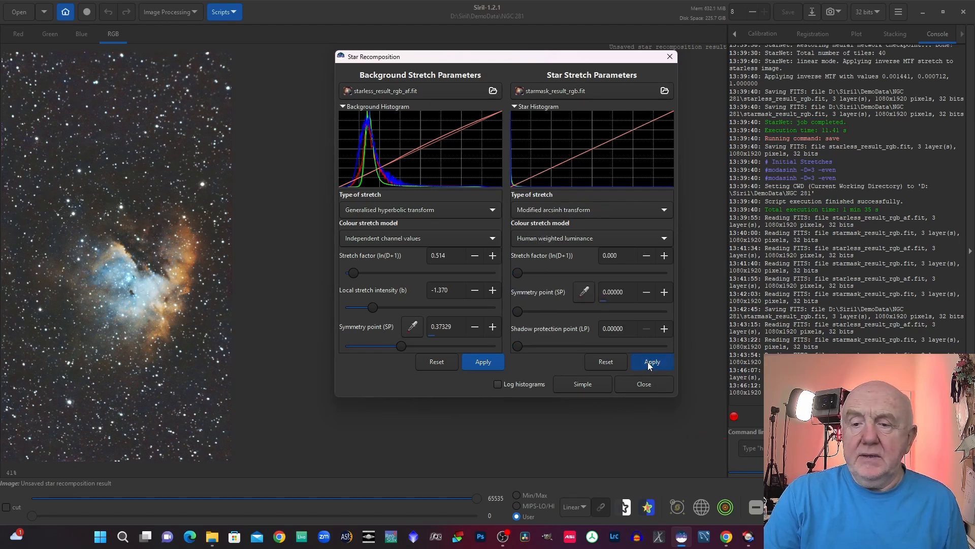
left_click(482, 360)
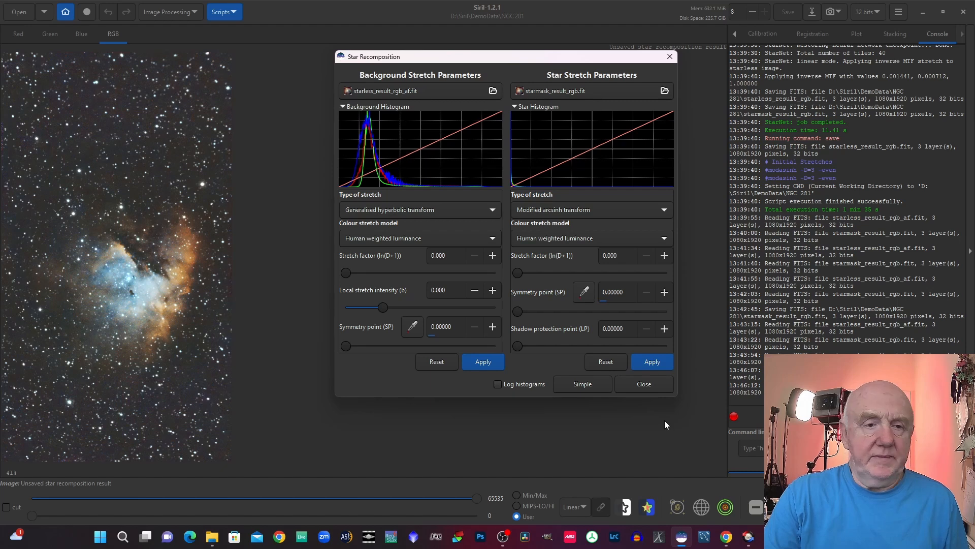
left_click(639, 384)
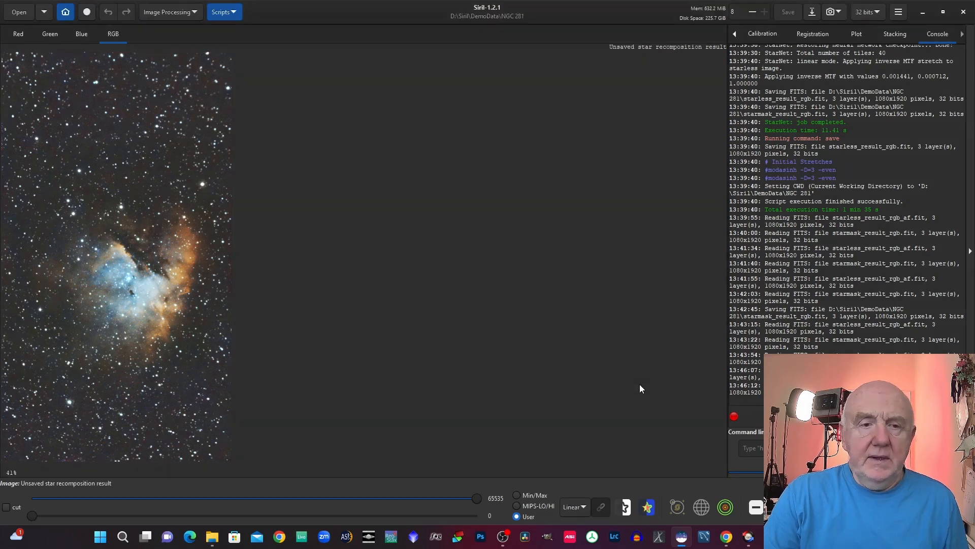
Start a Generalised Hyperbolic Stretch on the recombined image using Independent channel values, stretch factor 0.692 and symmetry point 0.20286.
left_click(162, 13)
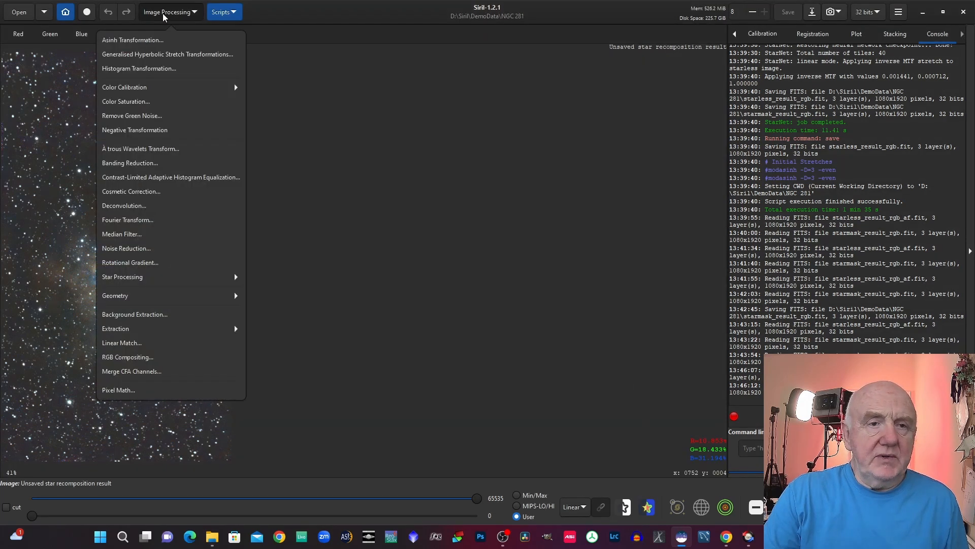
left_click(166, 56)
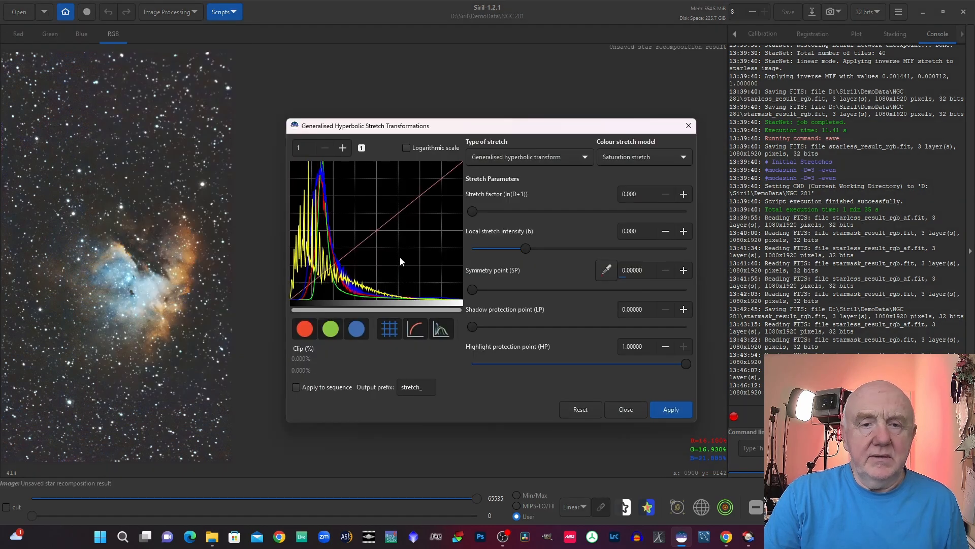
left_click(627, 157)
left_click(618, 116)
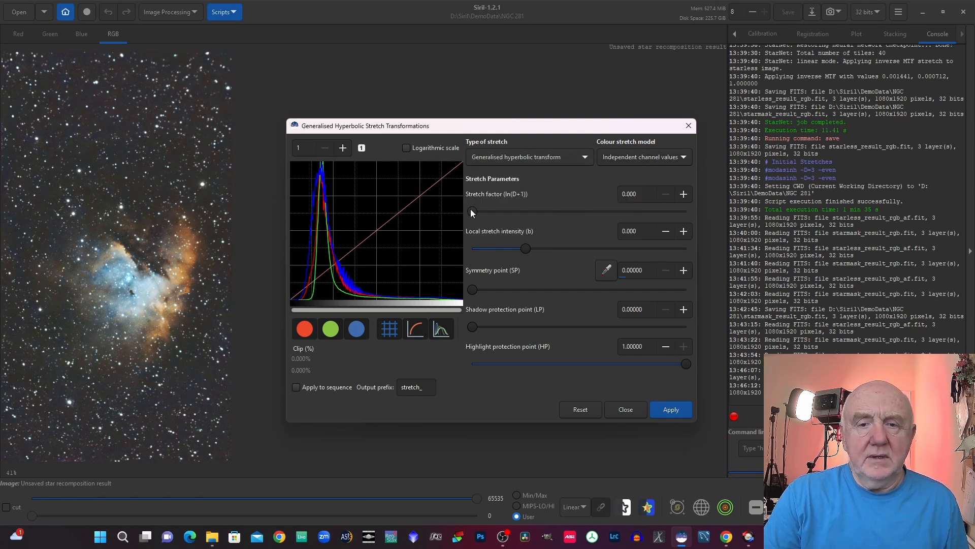
left_click_drag(471, 212, 486, 213)
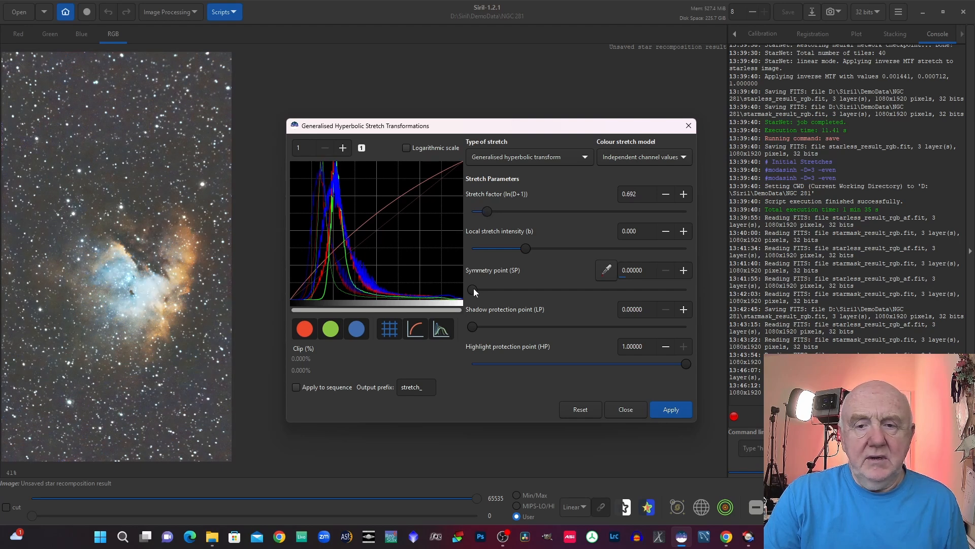
left_click_drag(473, 288, 514, 289)
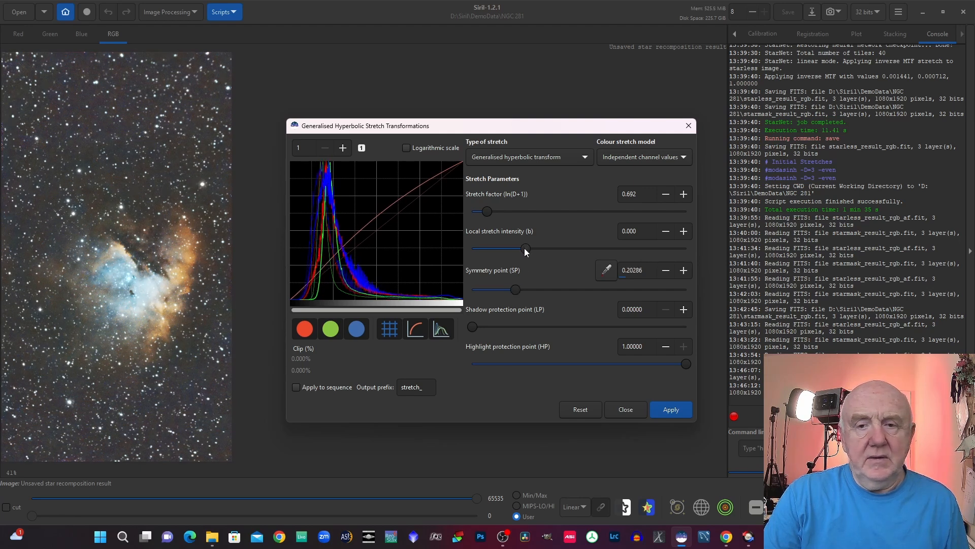
Refine the stretch to symmetry point 0.23150, stretch factor 0.382 and local stretch intensity 1.921.
left_click_drag(525, 248, 539, 251)
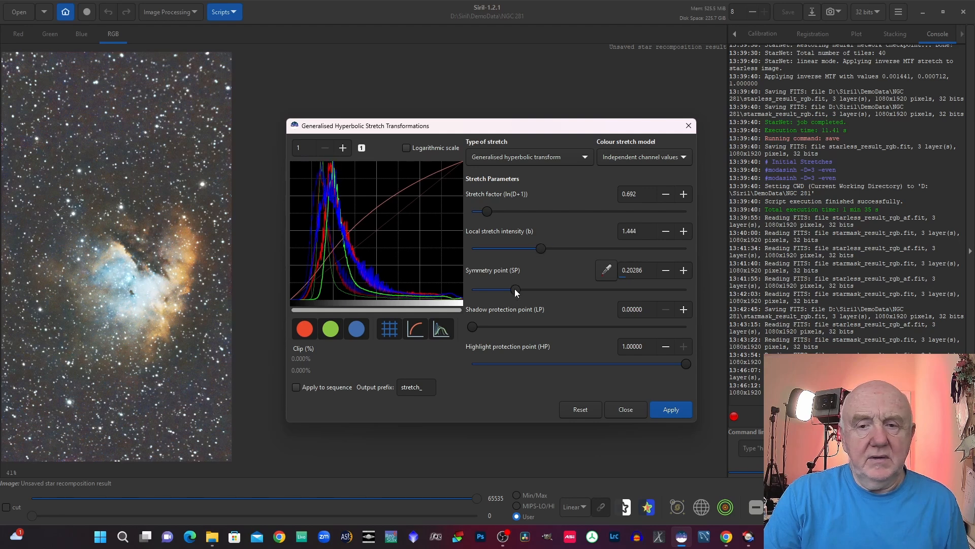
left_click_drag(515, 289, 522, 289)
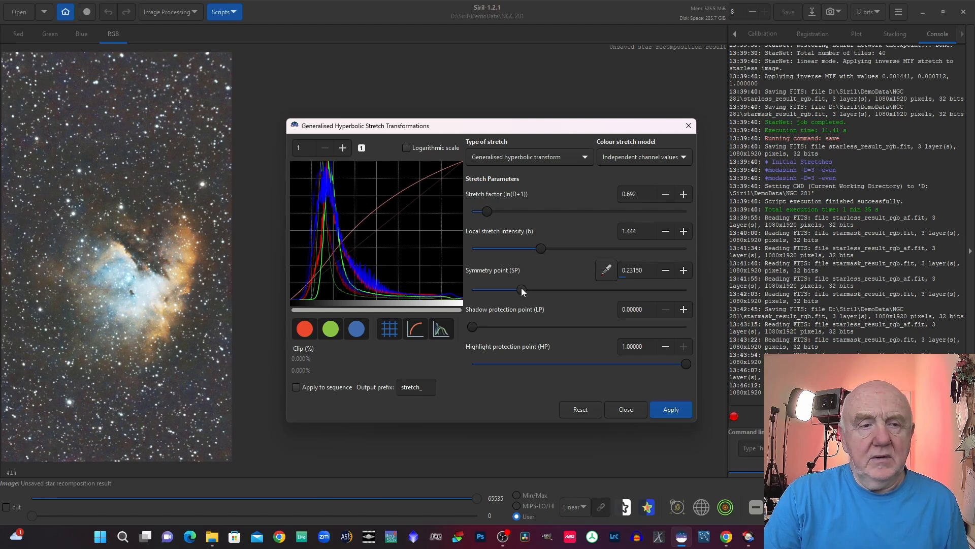
left_click_drag(486, 211, 481, 218)
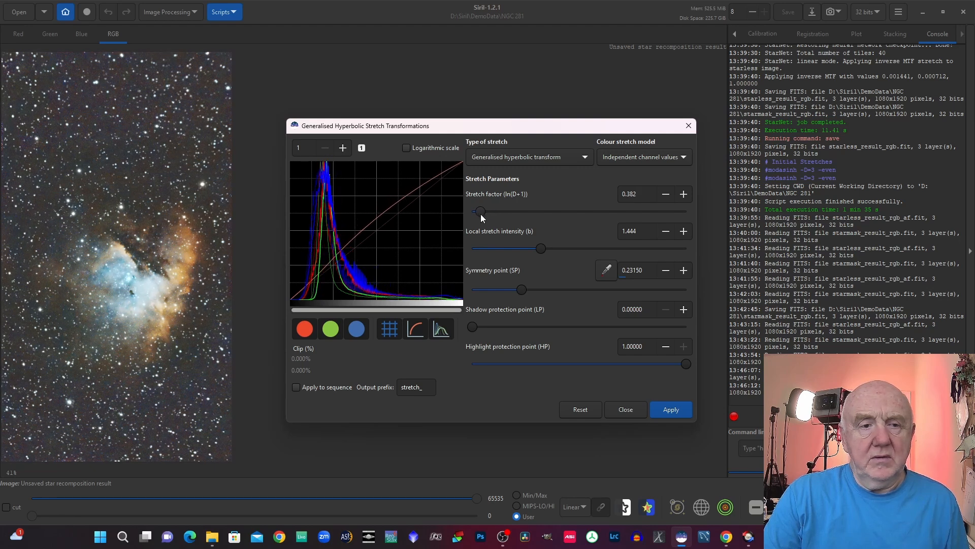
left_click_drag(543, 249, 548, 250)
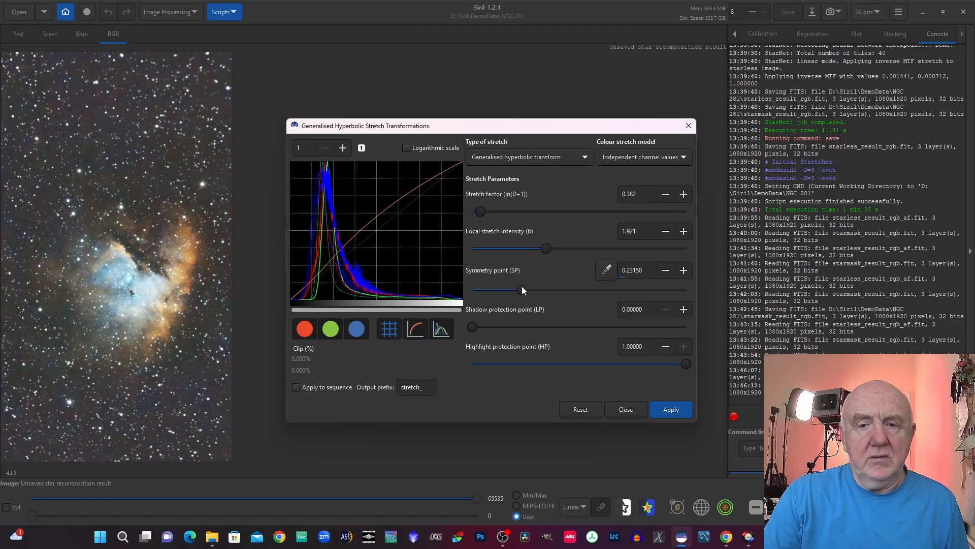
Raise the symmetry point to 0.43914, apply the hyperbolic stretch to the recombined image and close its dialog.
left_click_drag(523, 288, 542, 290)
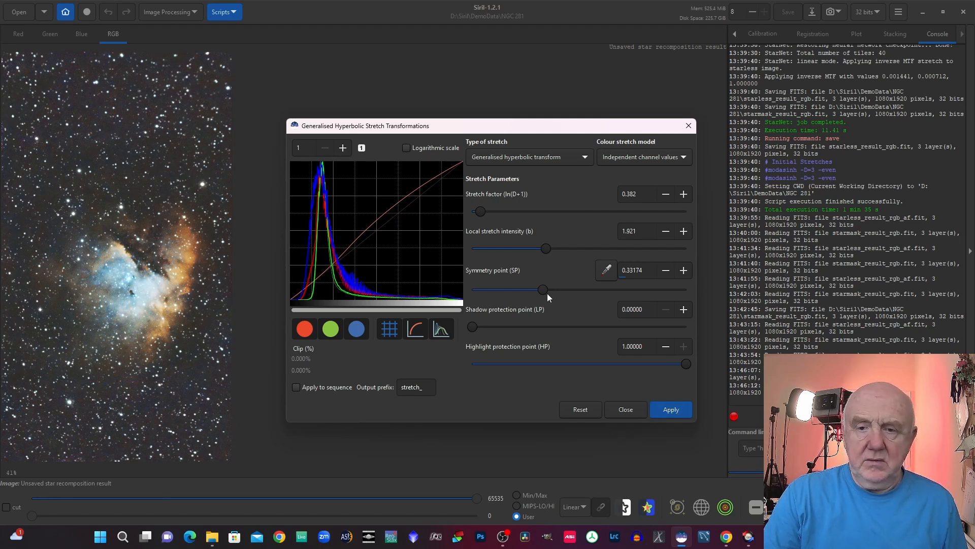
left_click_drag(545, 288, 565, 291)
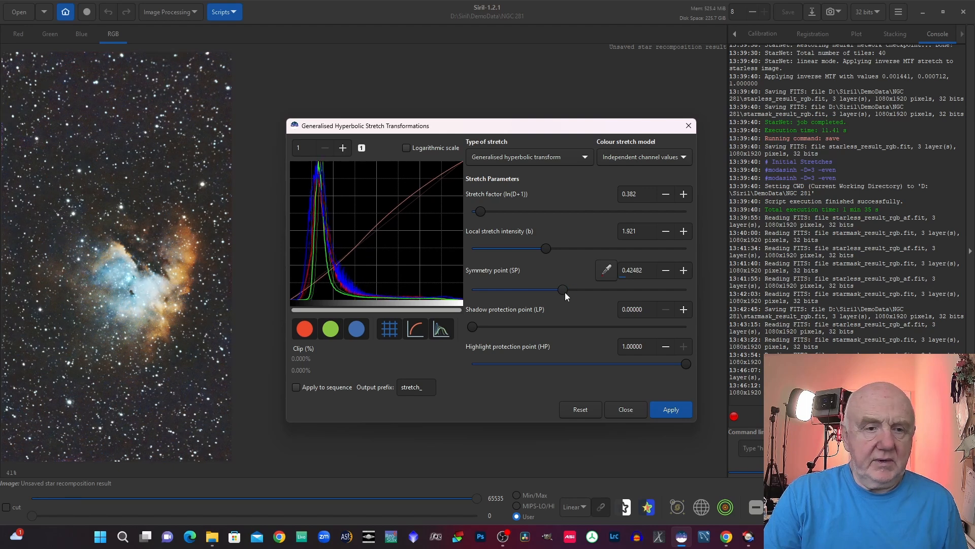
left_click_drag(562, 291, 566, 291)
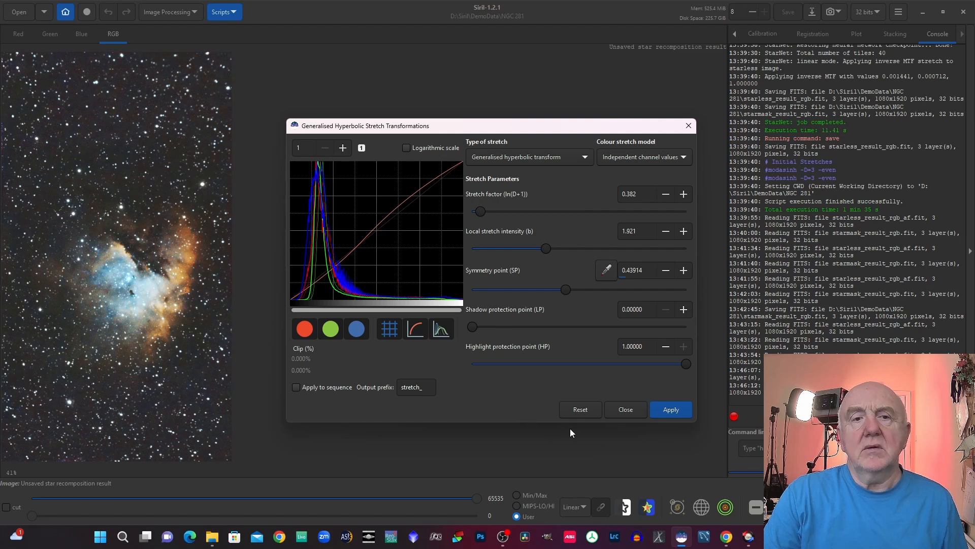
left_click(671, 410)
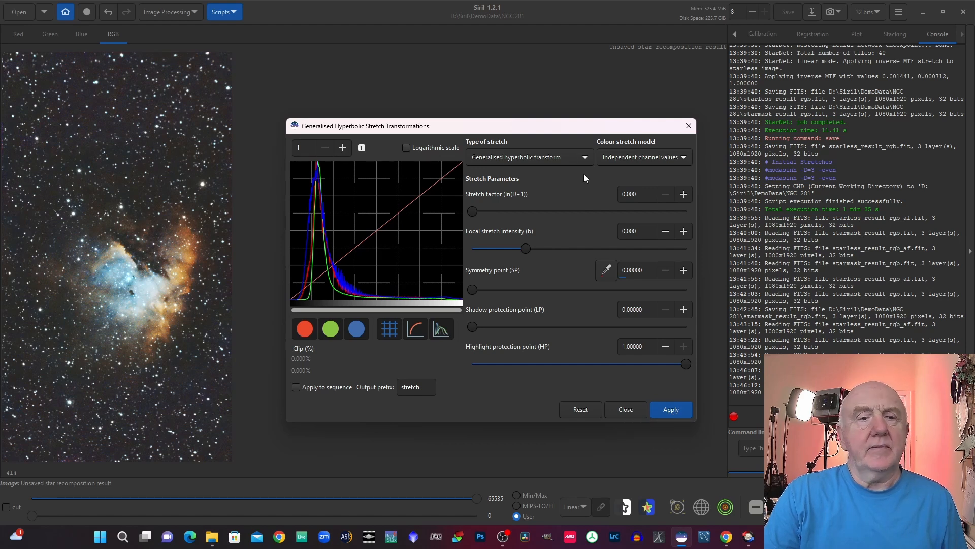
left_click(689, 126)
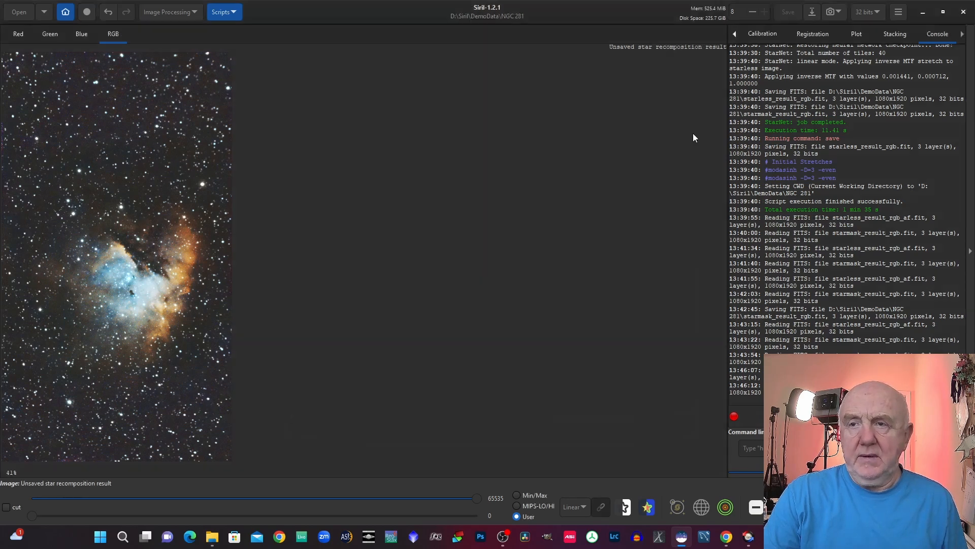